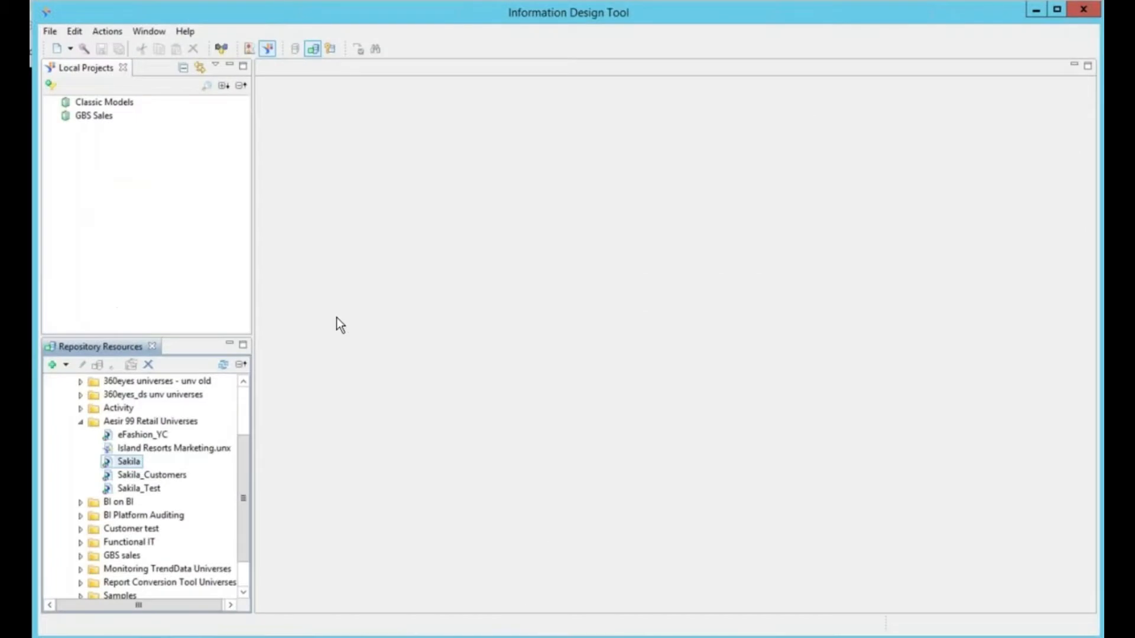
Step: Create a new local project named "Sakila Universe" in the default workspace location
drag(247, 460, 246, 443)
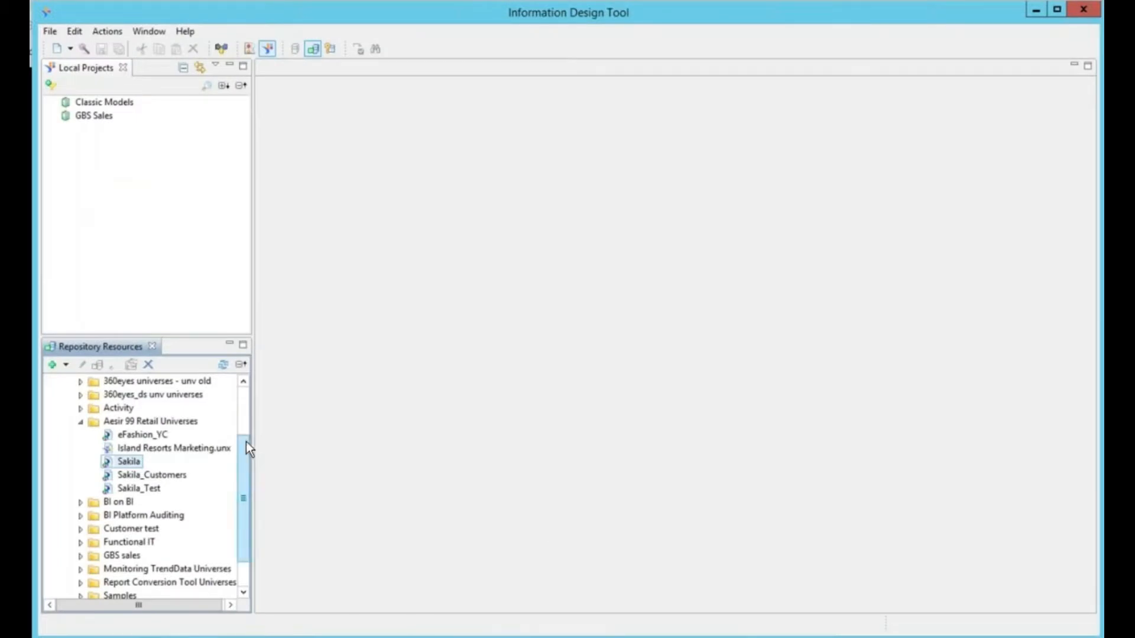
click(76, 141)
right_click(76, 141)
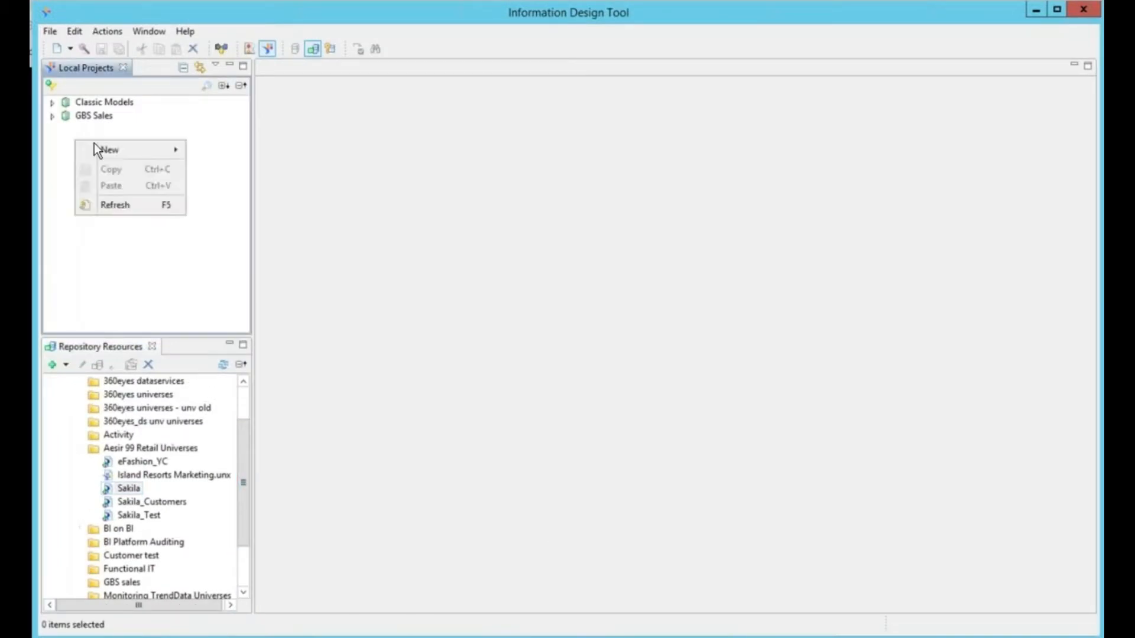
mouse_move(157, 150)
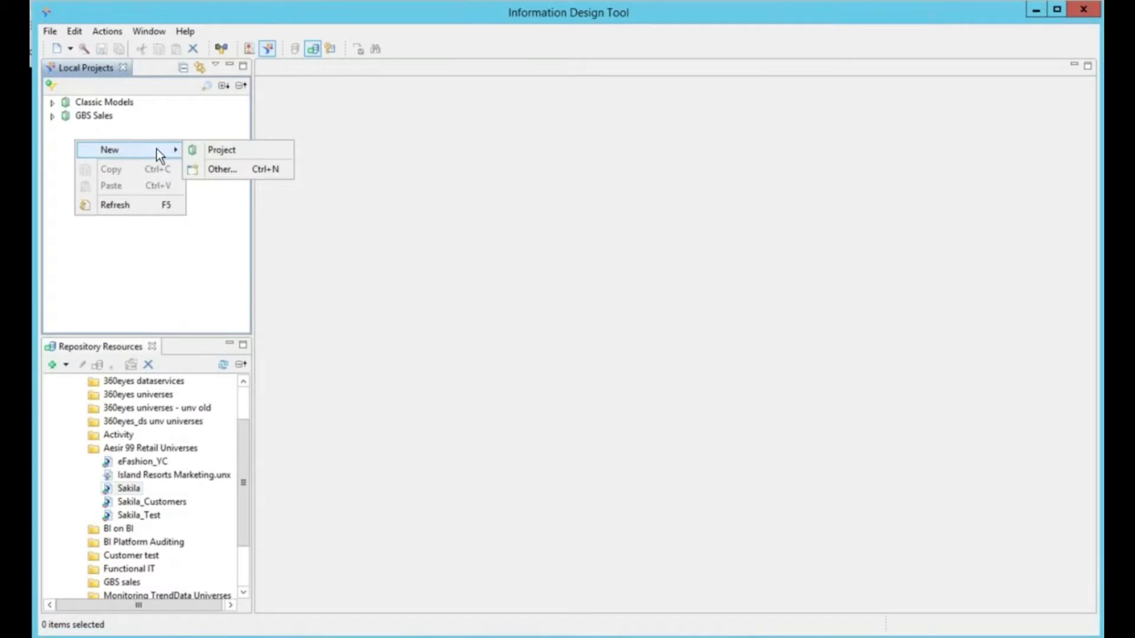
click(214, 152)
text(Sakila)
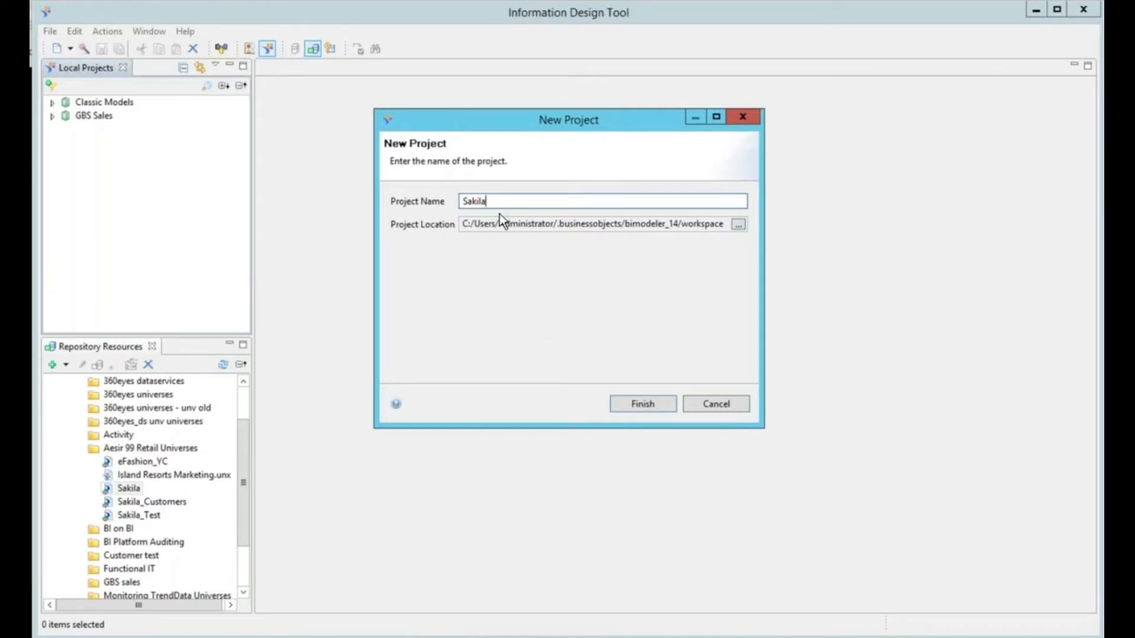
text(Universe)
click(662, 402)
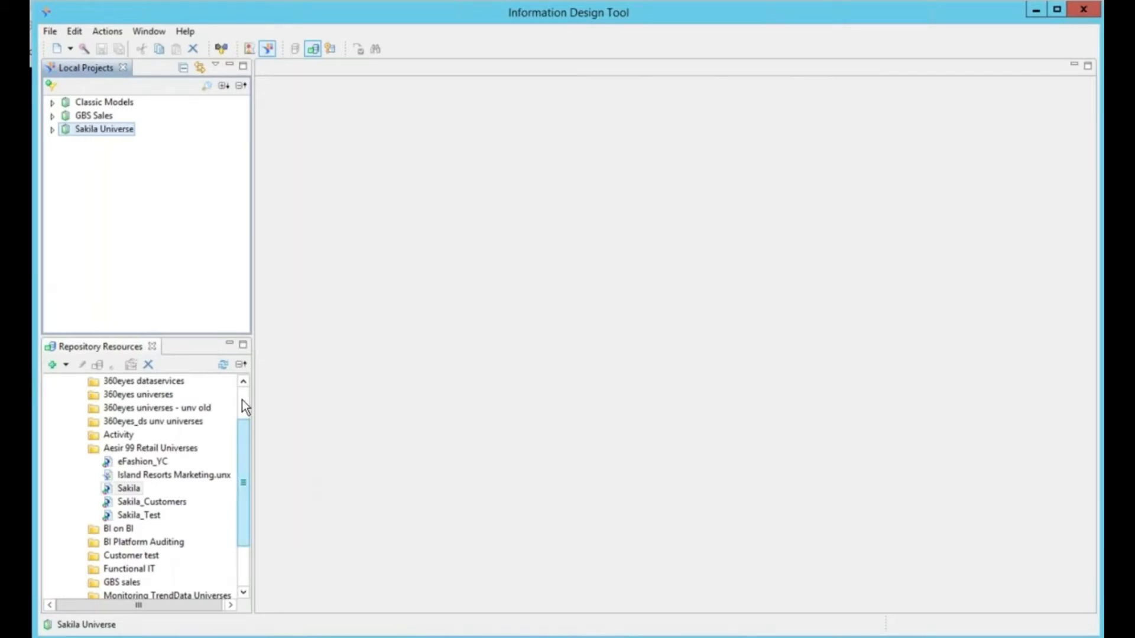
drag(242, 399, 243, 389)
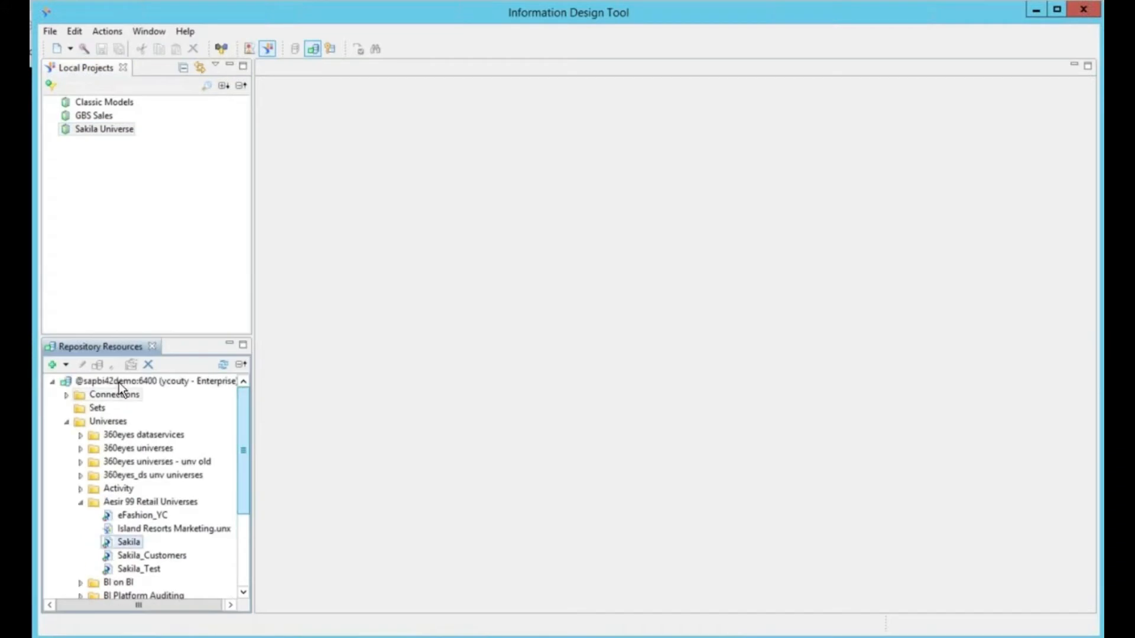
click(122, 382)
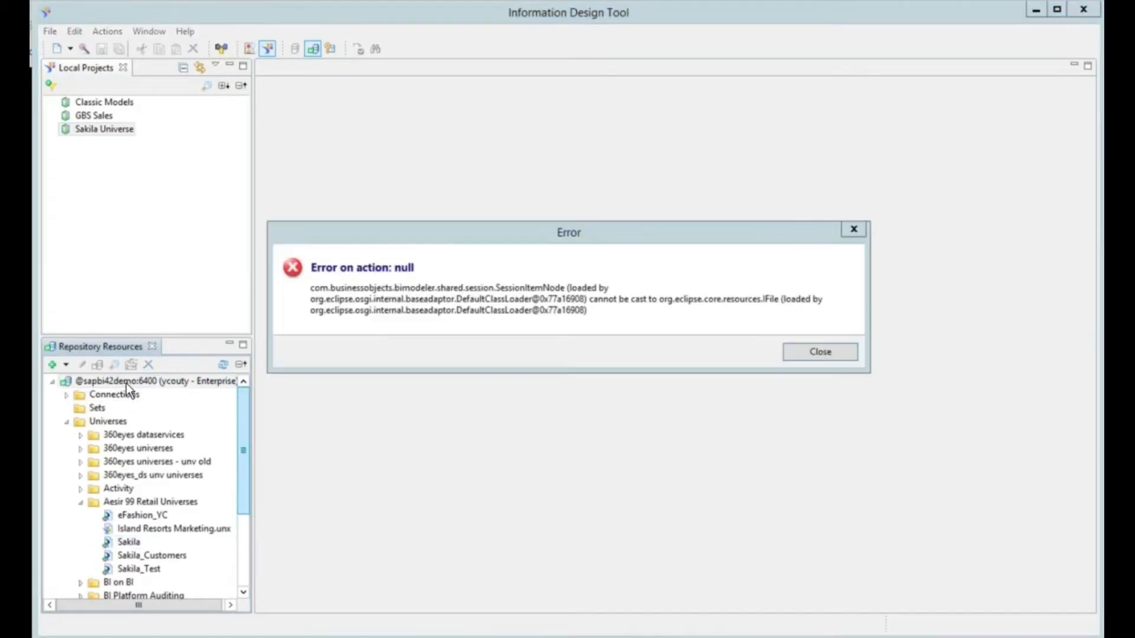
click(817, 350)
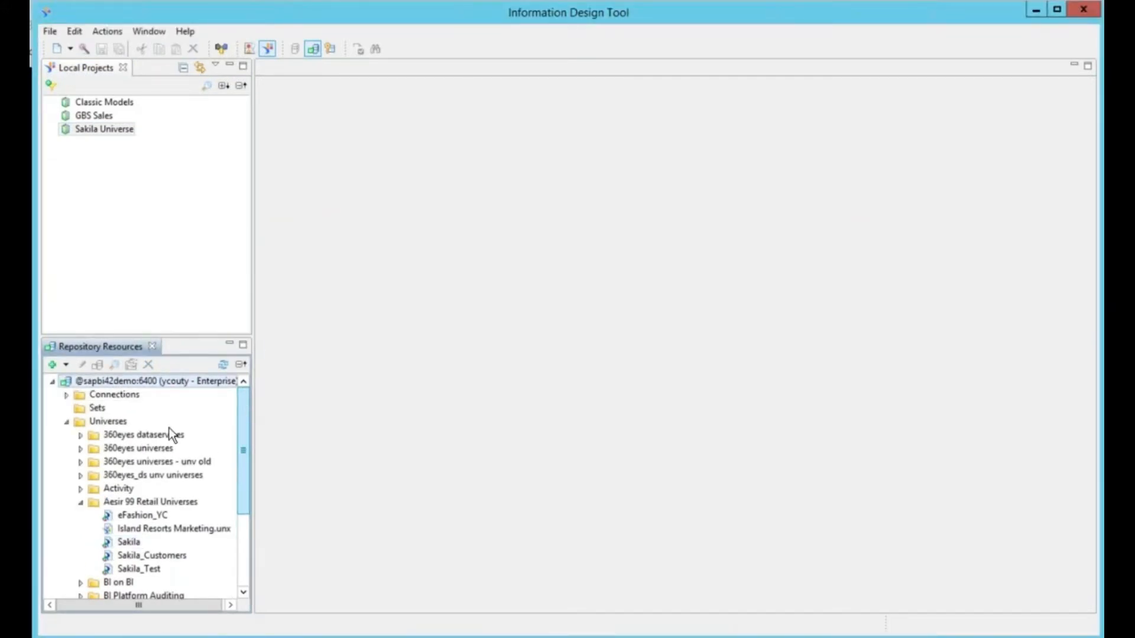
scroll(171, 435, down, 1)
click(137, 476)
scroll(240, 459, down, 1)
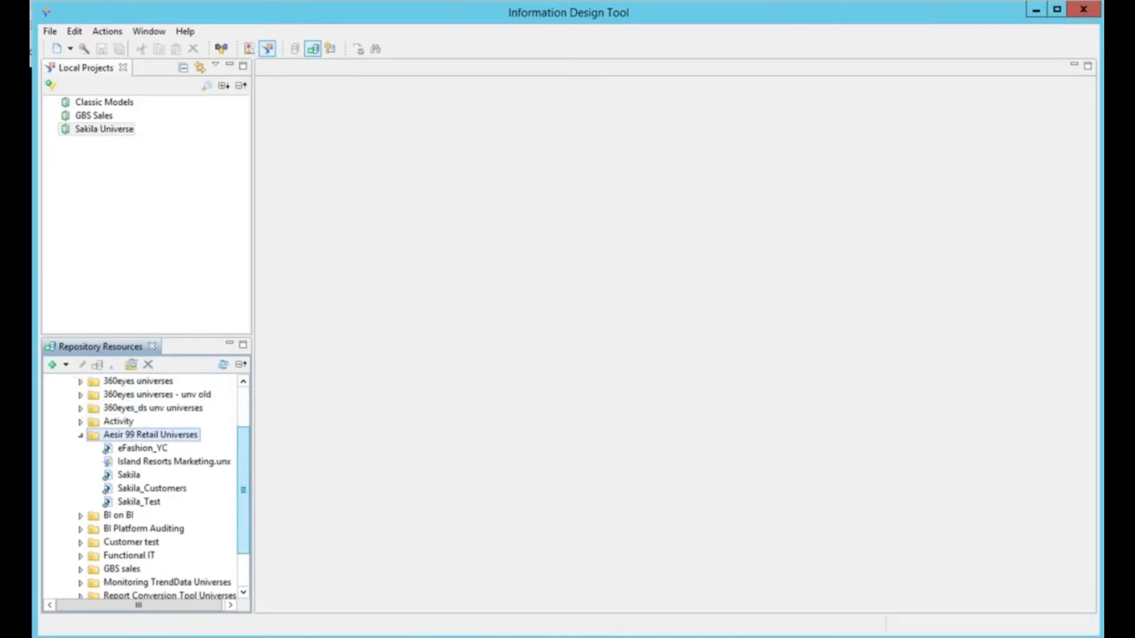
click(124, 475)
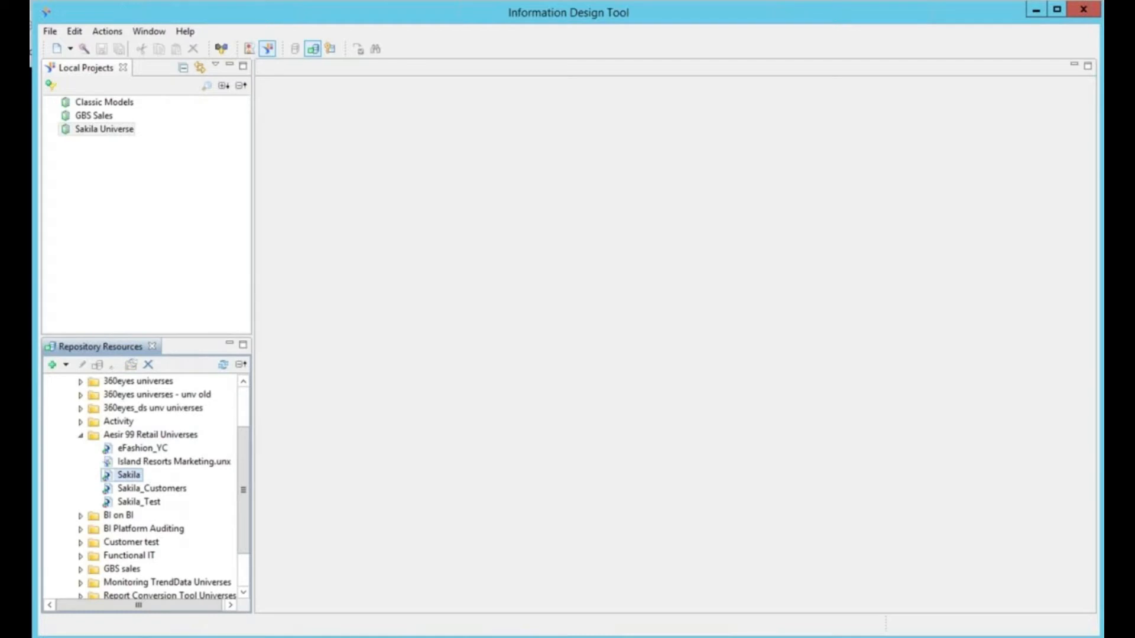
right_click(134, 481)
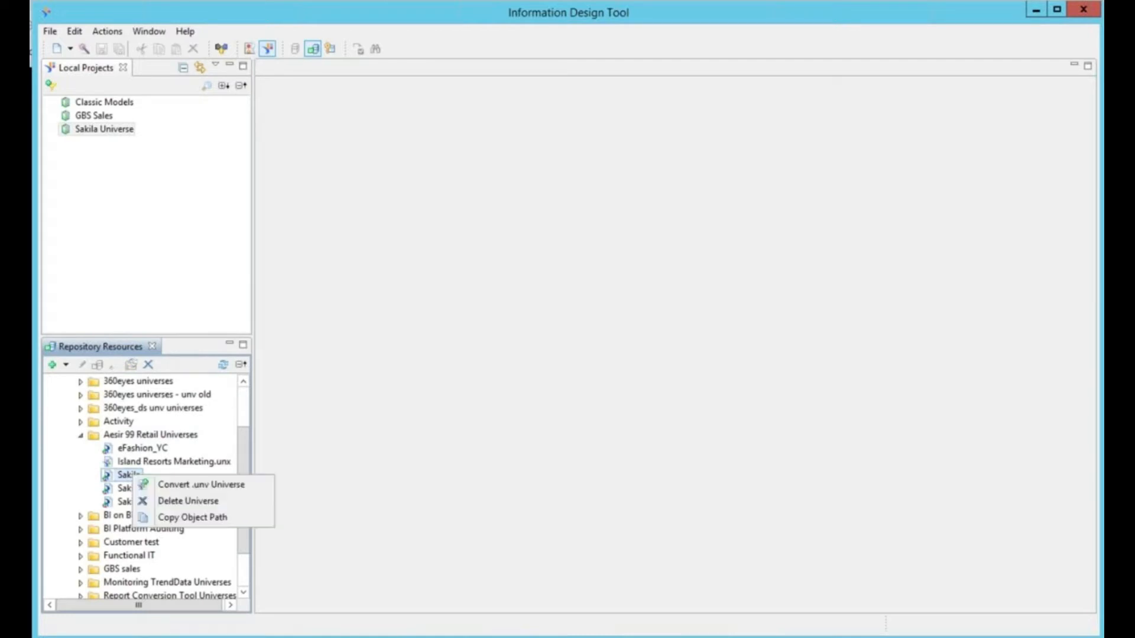
click(246, 485)
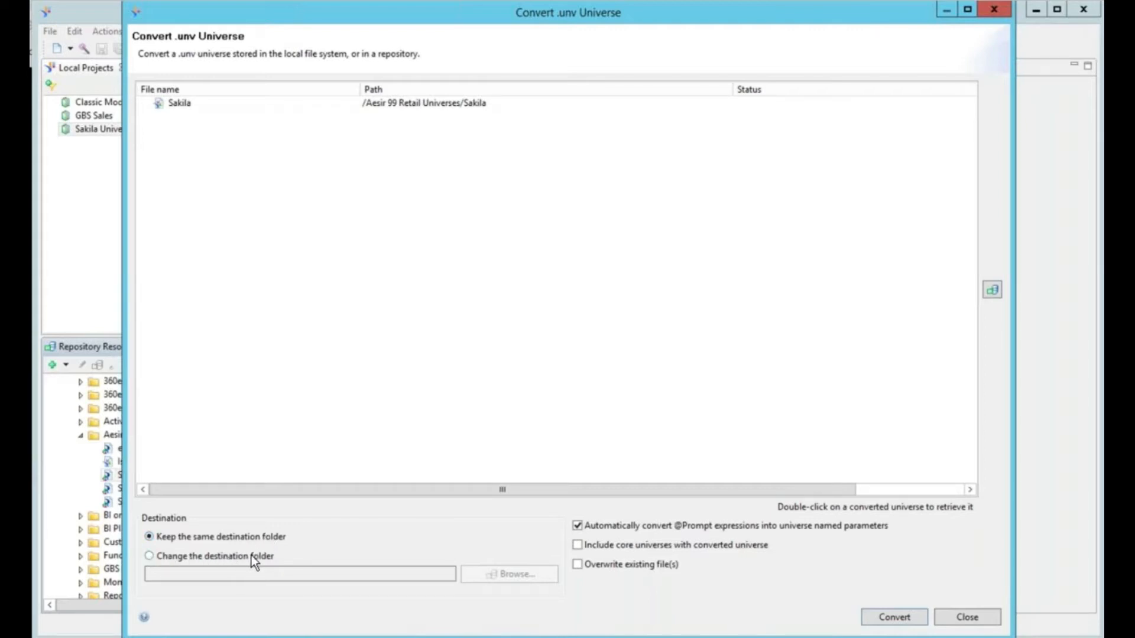
click(164, 557)
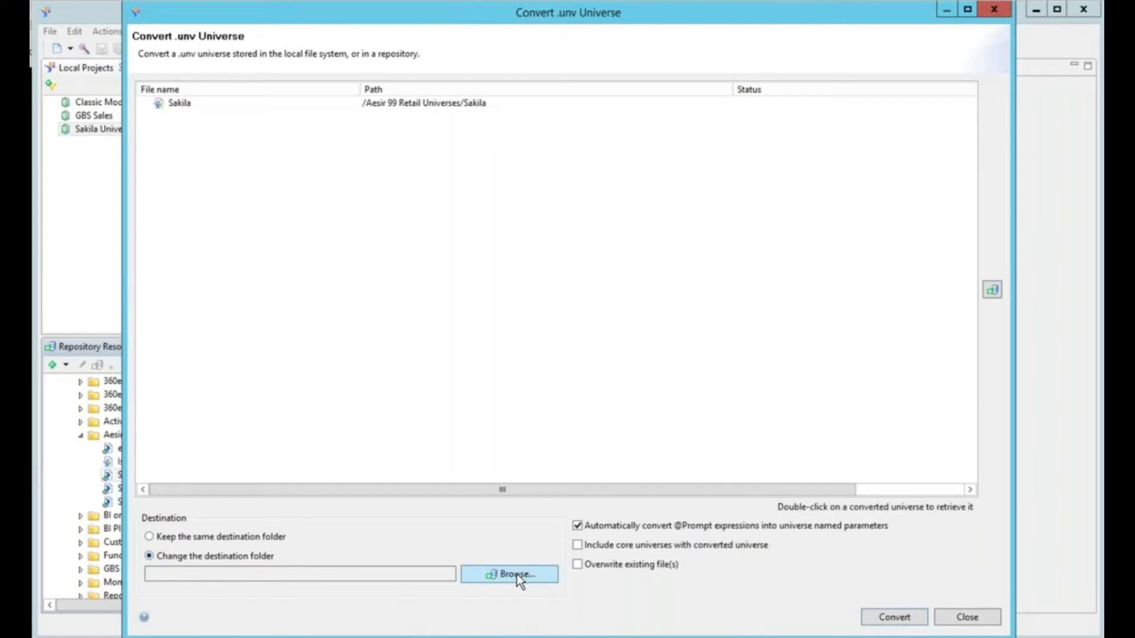
click(159, 539)
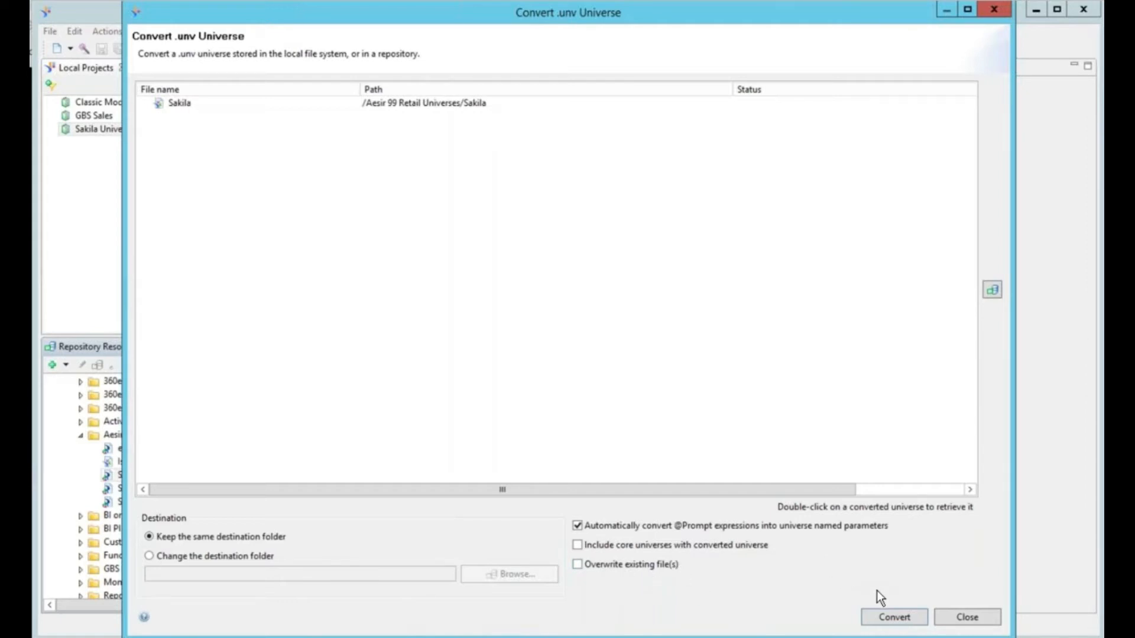
click(895, 618)
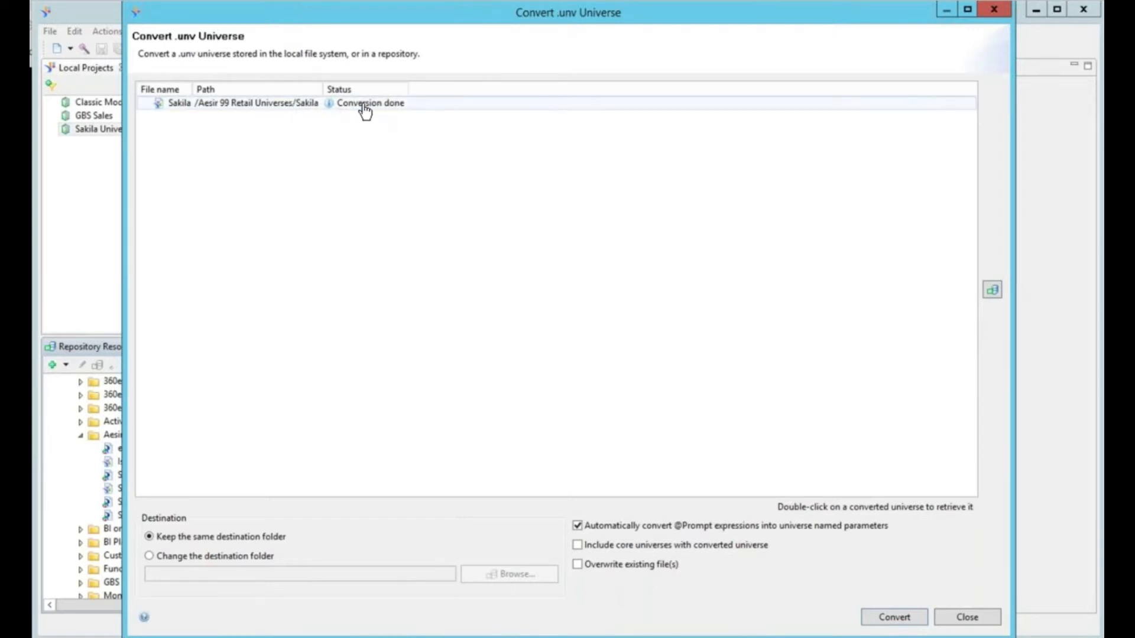
click(987, 615)
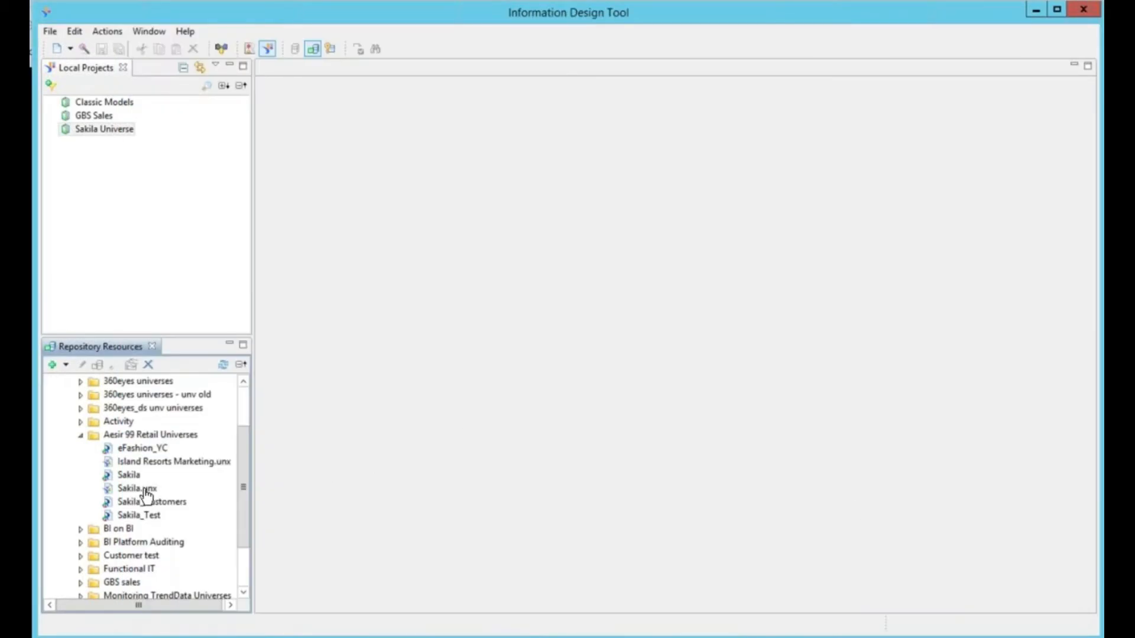
Step: Refresh the repository resources and retrieve the Sakila.unx universe into the Sakila Universe local project
click(223, 364)
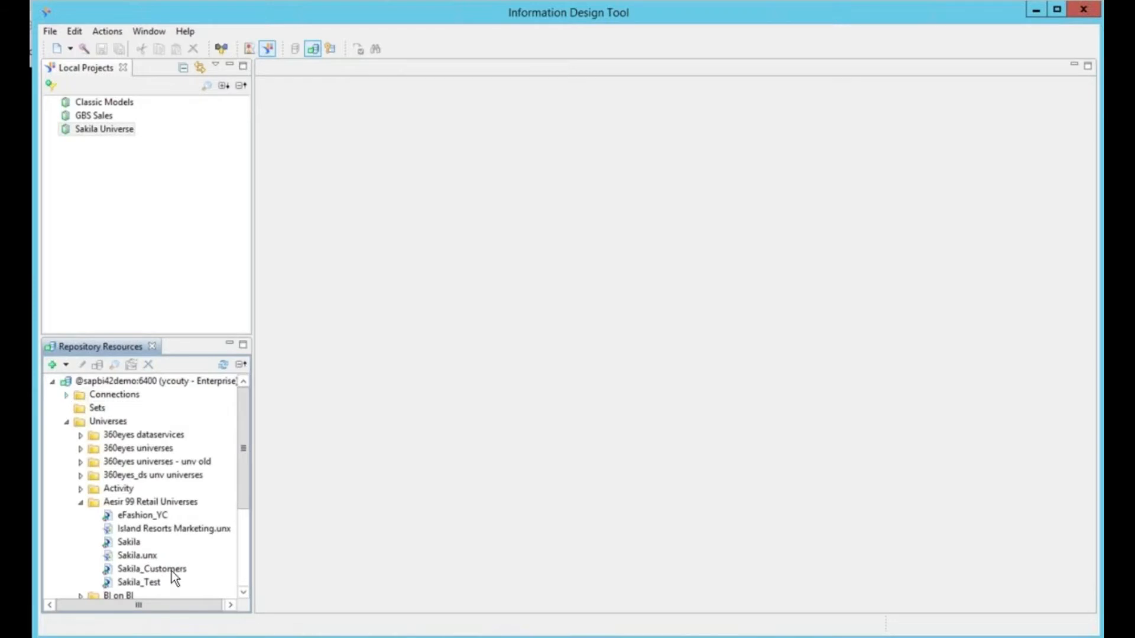
drag(247, 442, 243, 525)
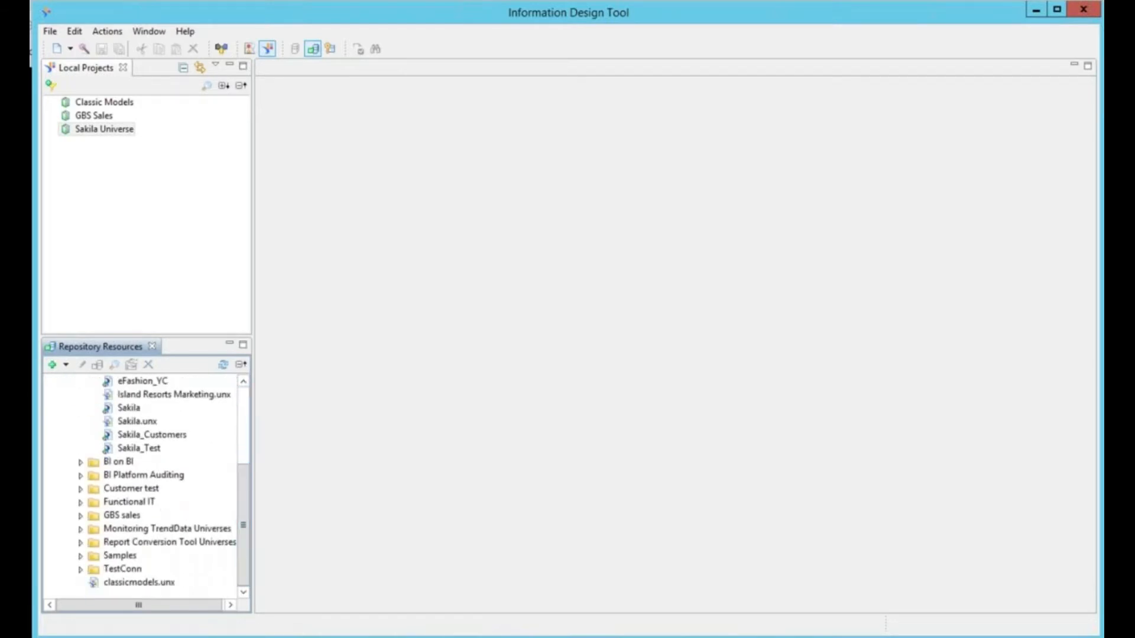
click(130, 421)
mouse_move(139, 430)
right_click(141, 425)
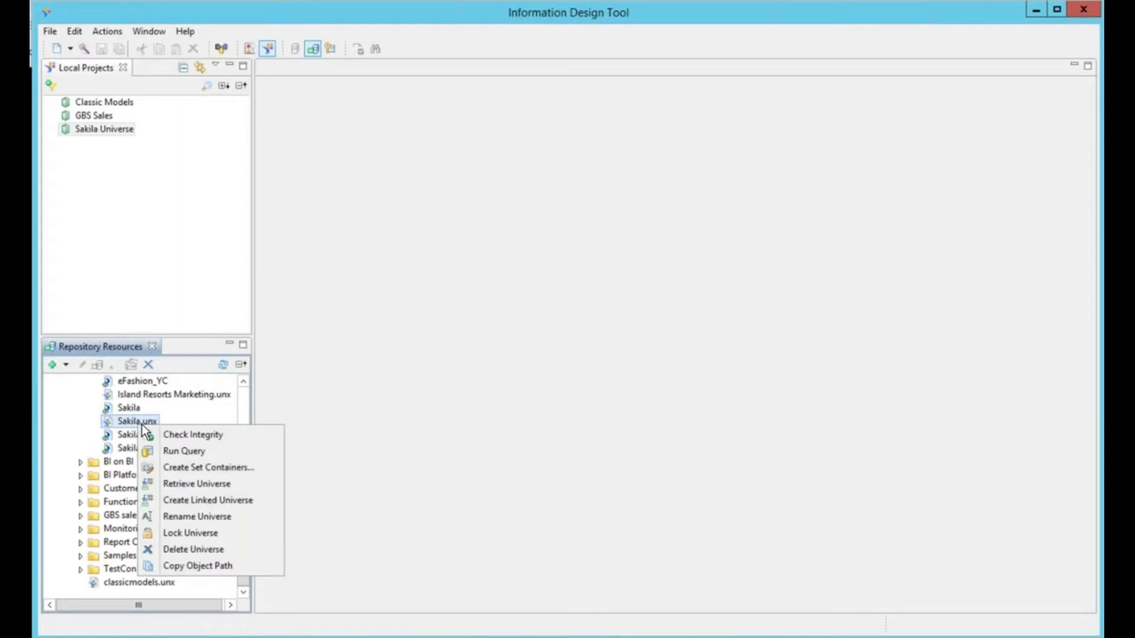
click(231, 485)
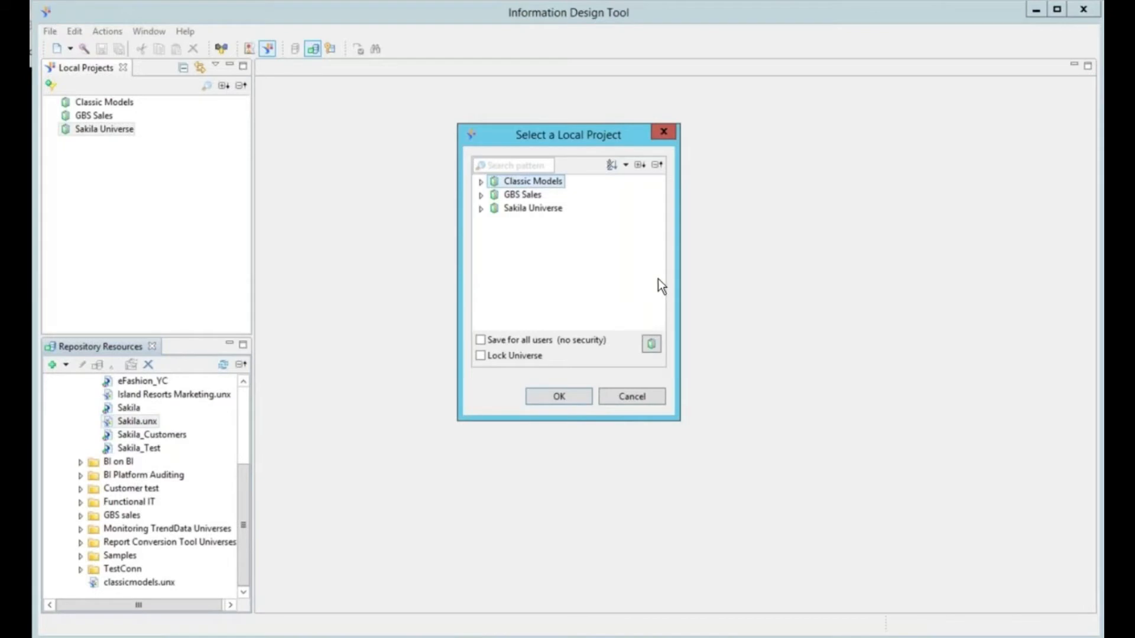
click(536, 212)
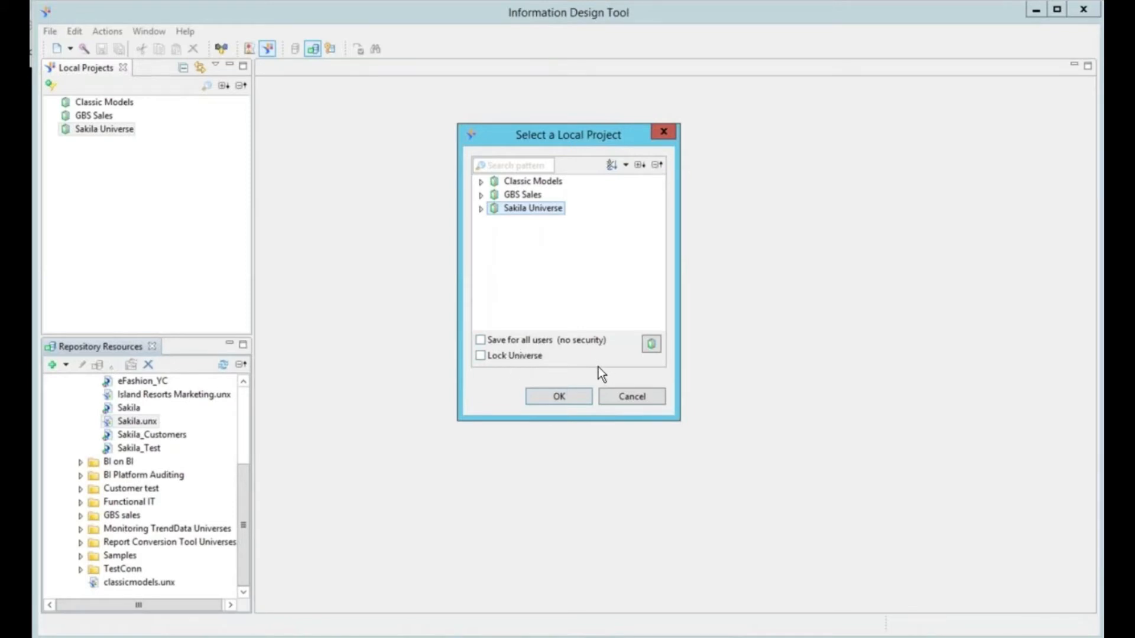
click(558, 397)
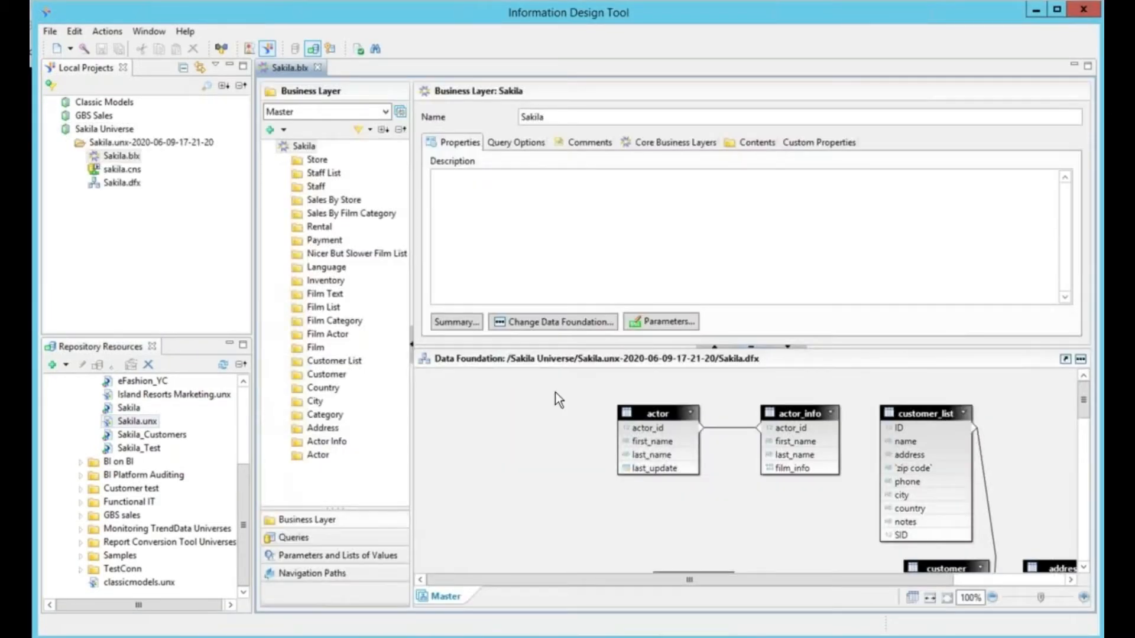
Step: Go through the retrieved business layer, connection and data foundation files, and open Sakila.dfx
click(105, 152)
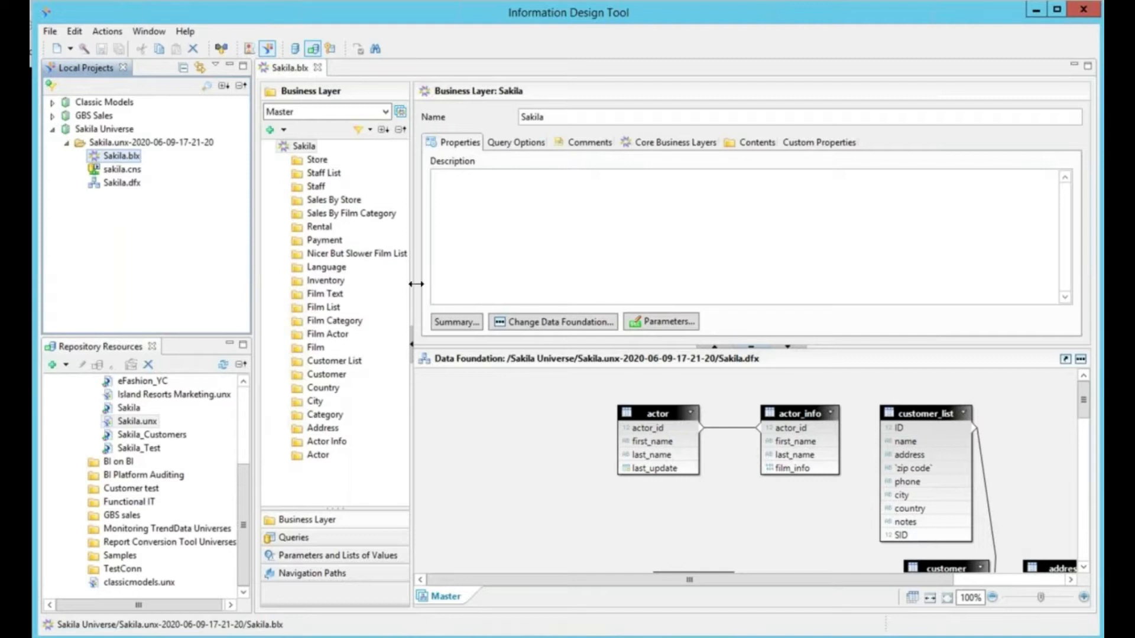
click(131, 170)
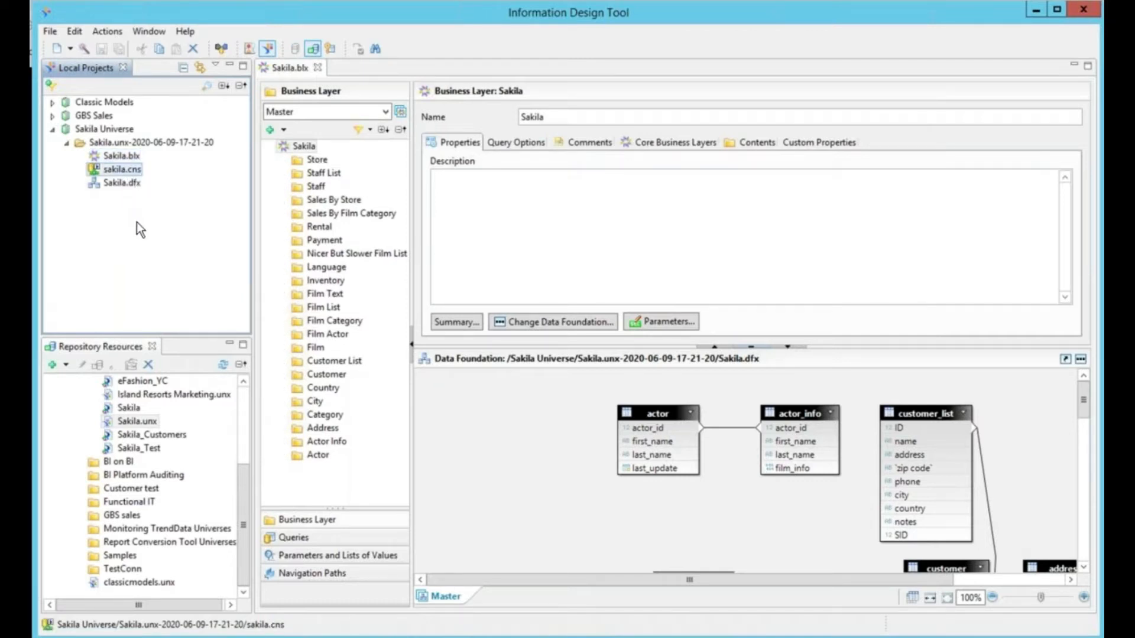
click(122, 185)
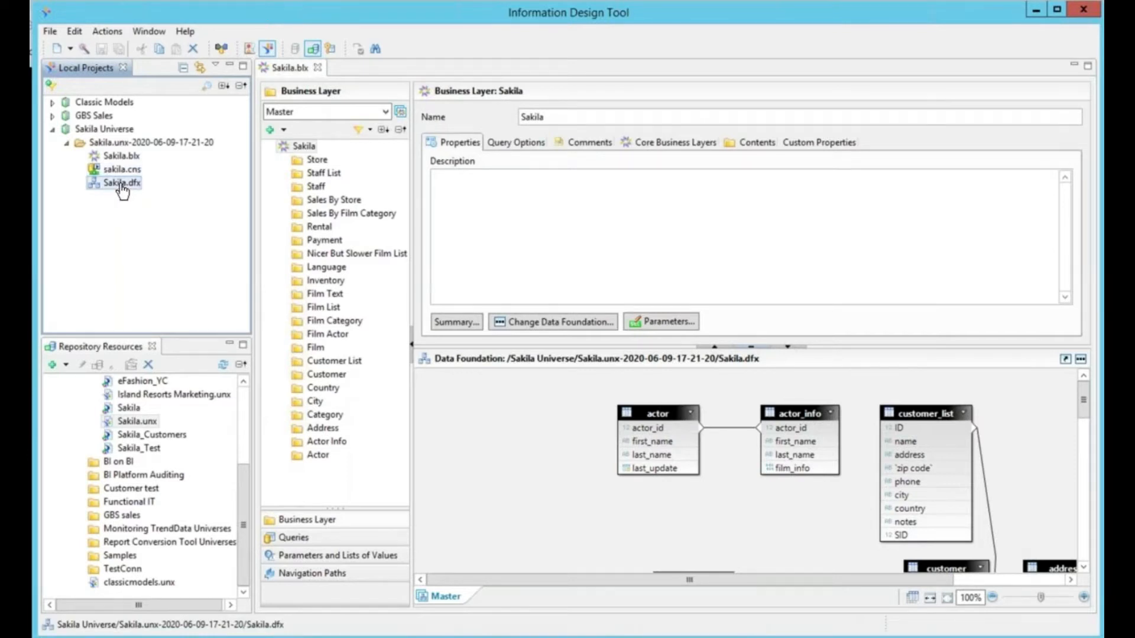
double_click(121, 185)
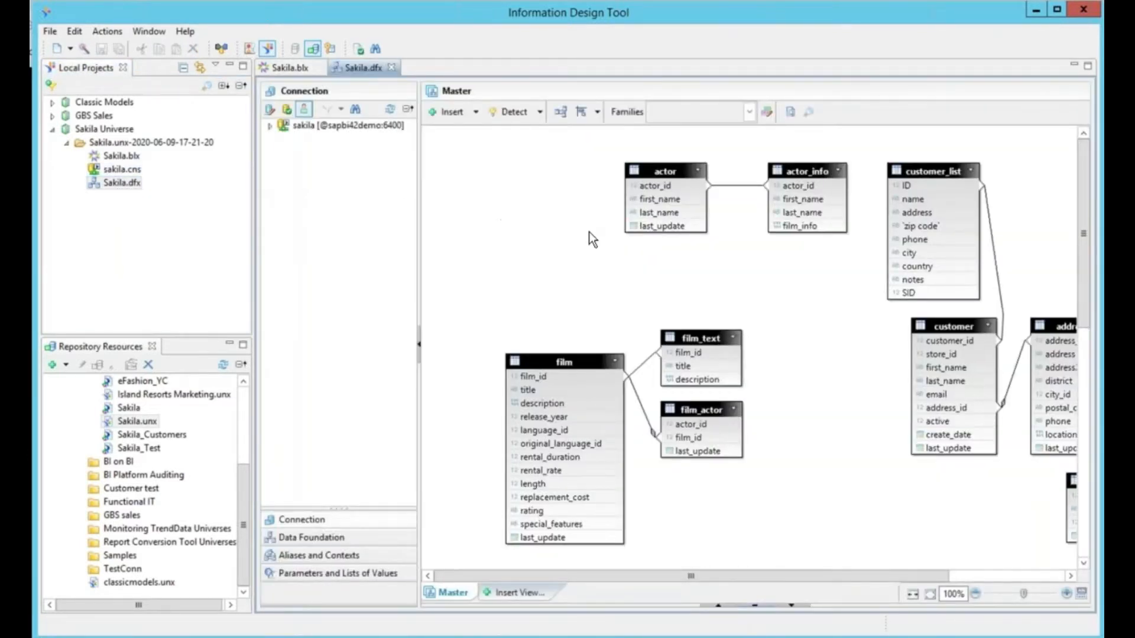
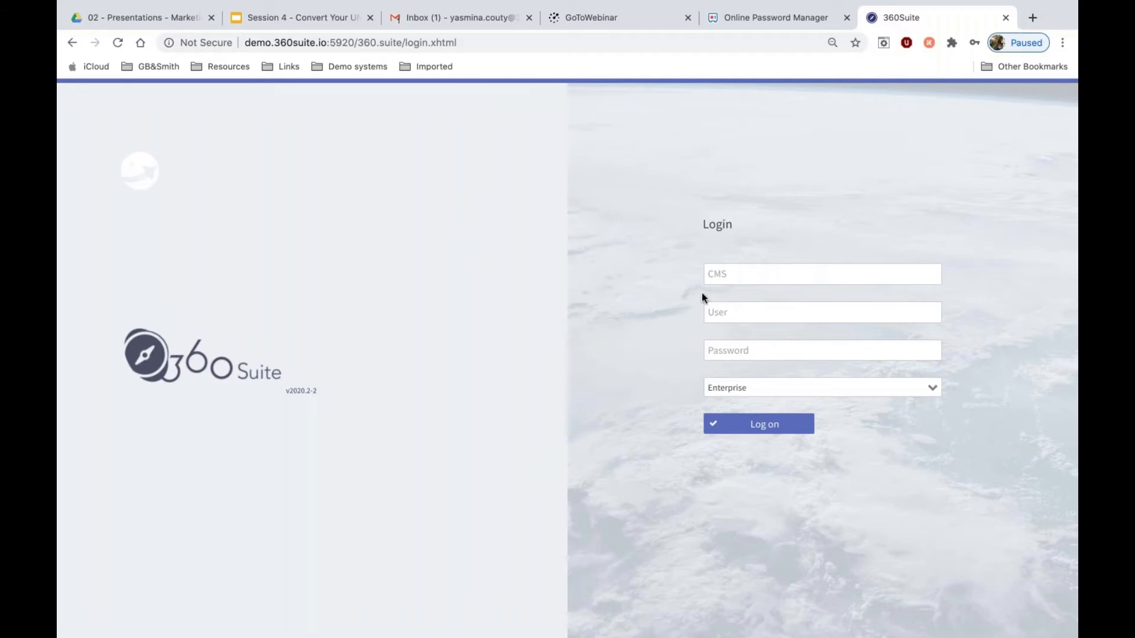
Step: Log on to 360Suite with CMS sapbi42demo and Enterprise authentication, filling in the user name and password fields
click(720, 271)
text(sapbi4)
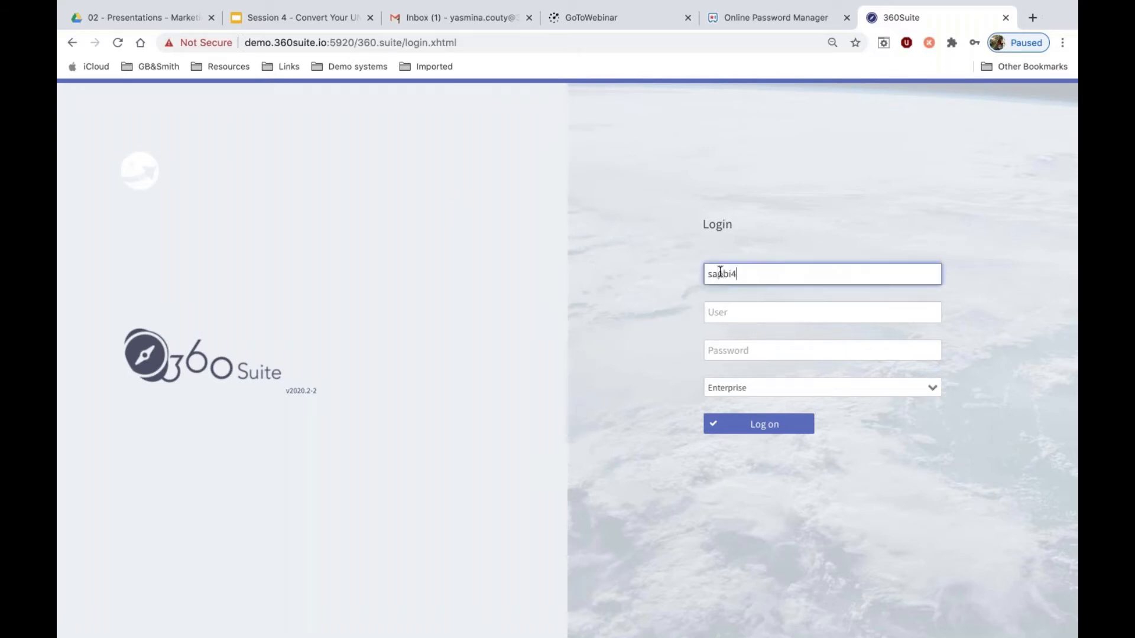
text(2demo)
click(729, 322)
click(743, 343)
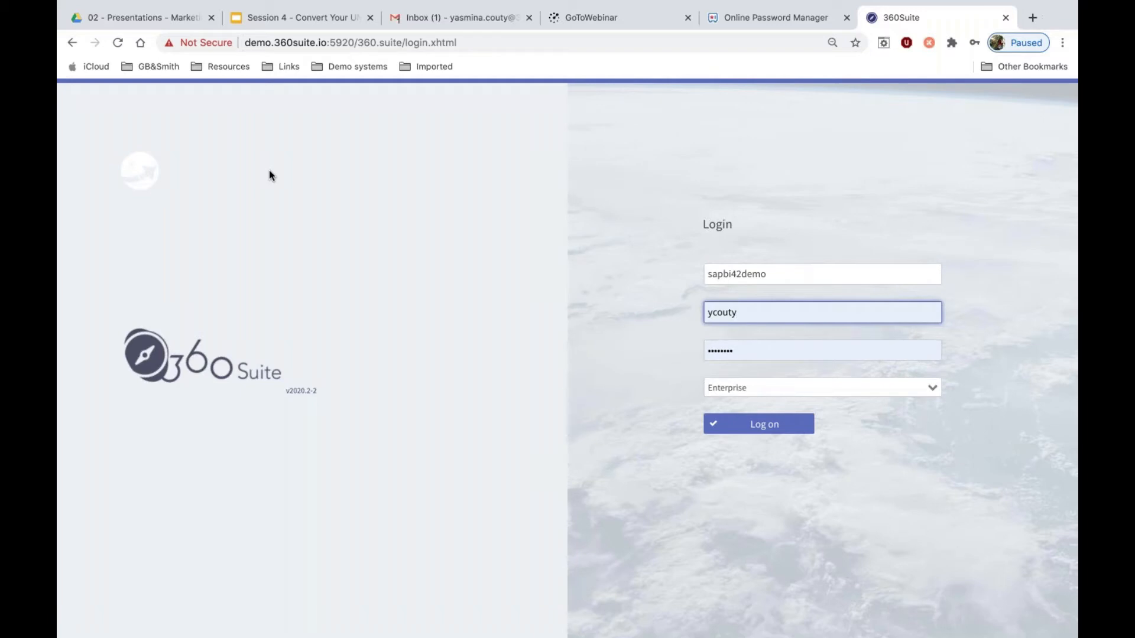
double_click(751, 274)
click(793, 276)
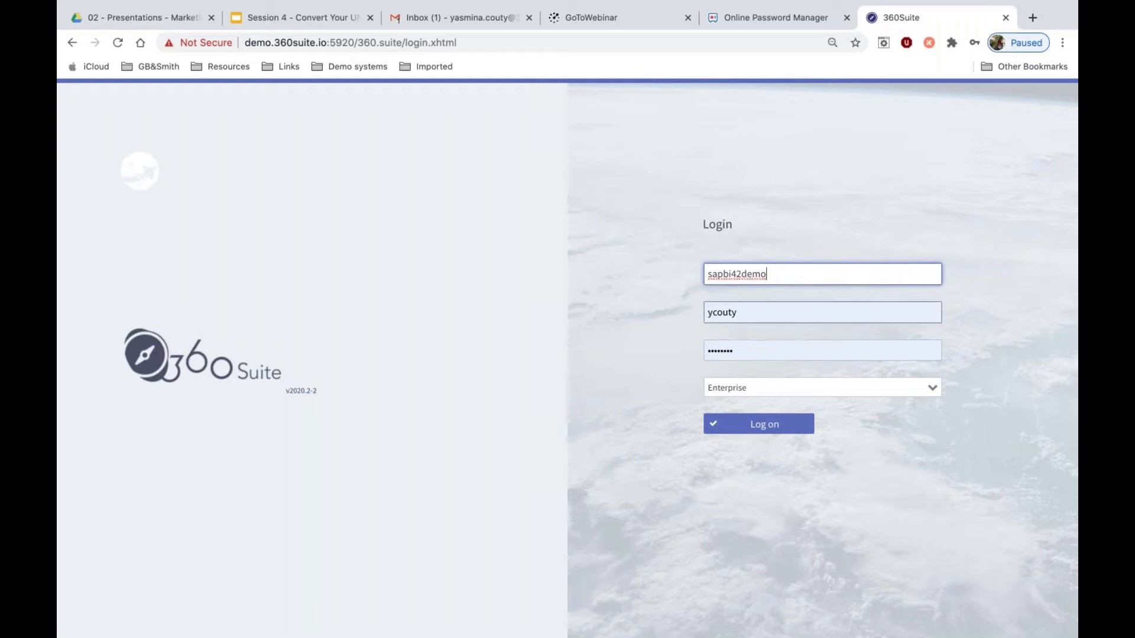
click(932, 390)
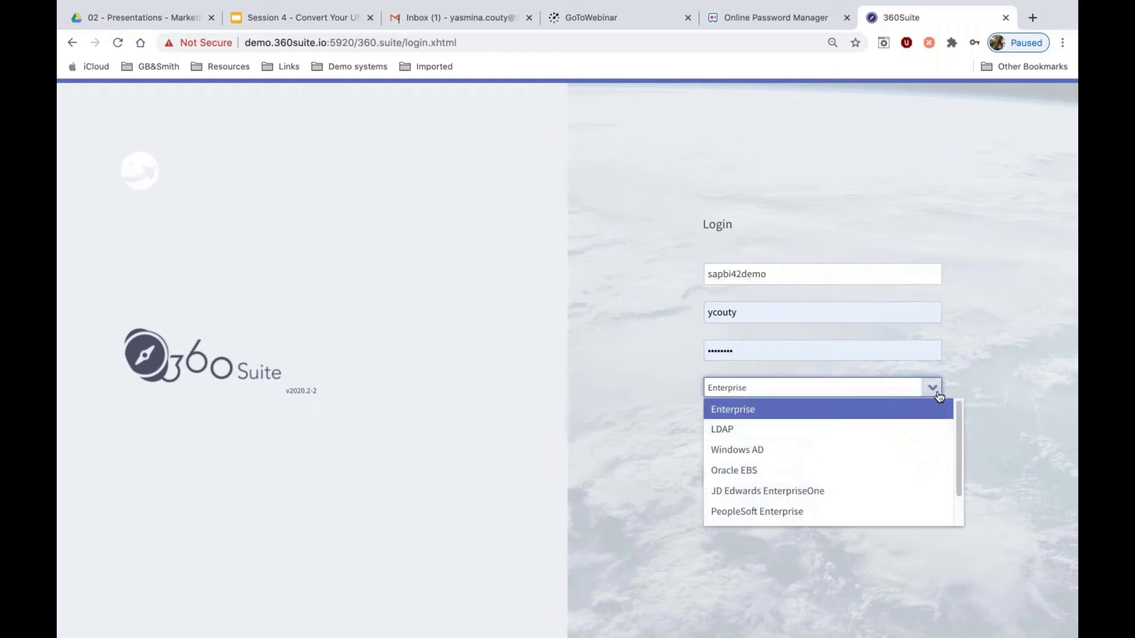
drag(960, 405, 960, 403)
click(973, 323)
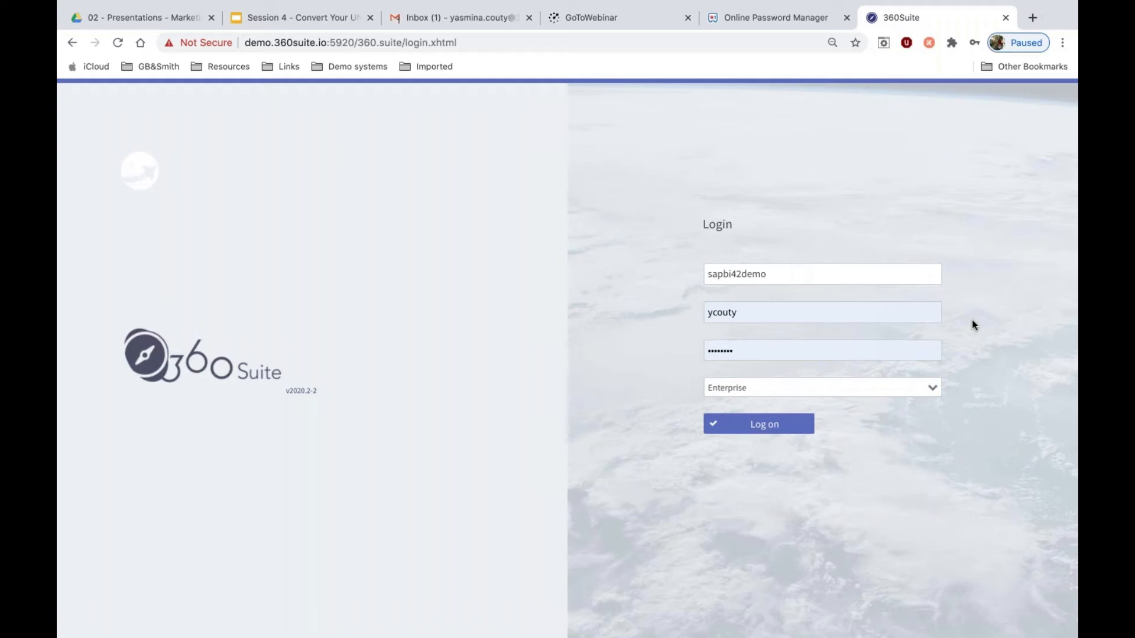
click(775, 425)
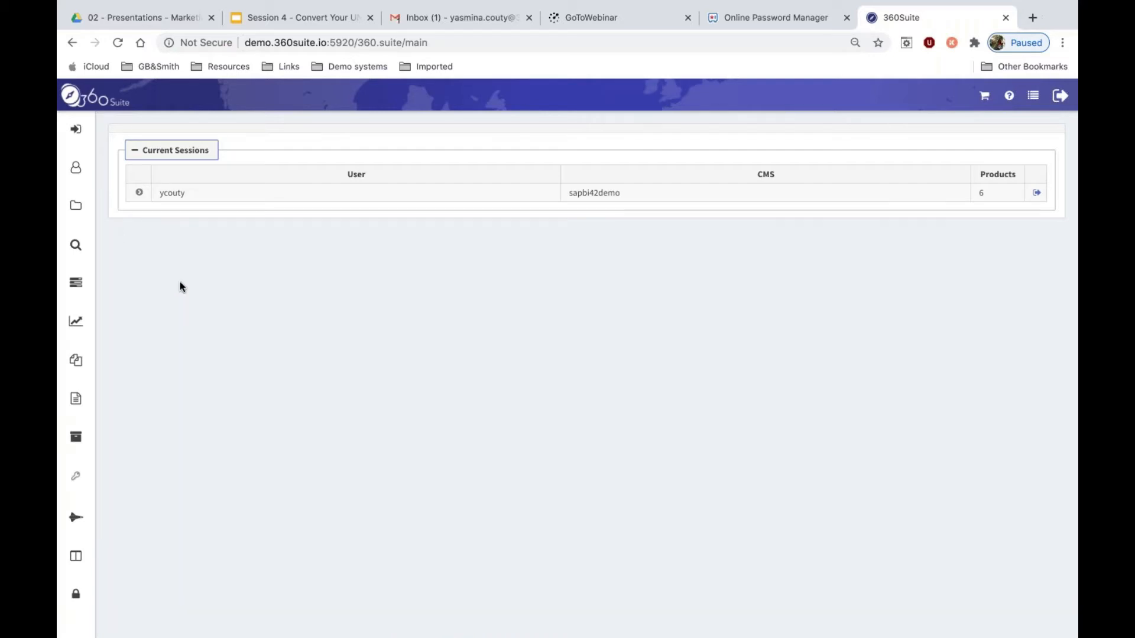
Step: Open the ** 360Suite Training Day folder from the demo folder in the 360Suite public folders
click(74, 208)
click(151, 204)
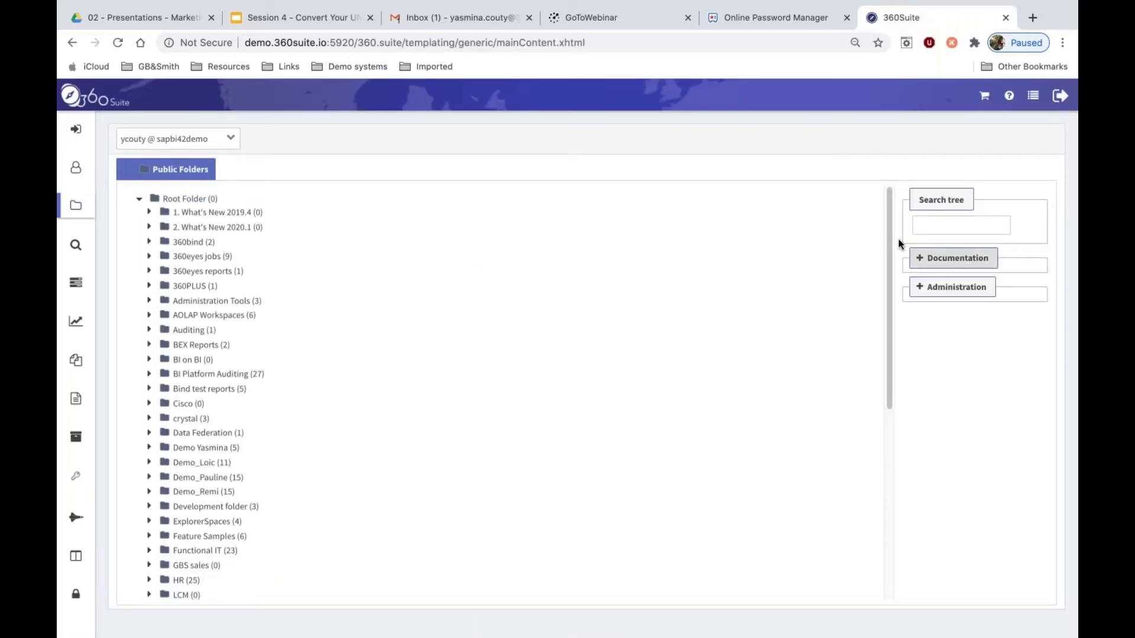
drag(890, 228, 889, 285)
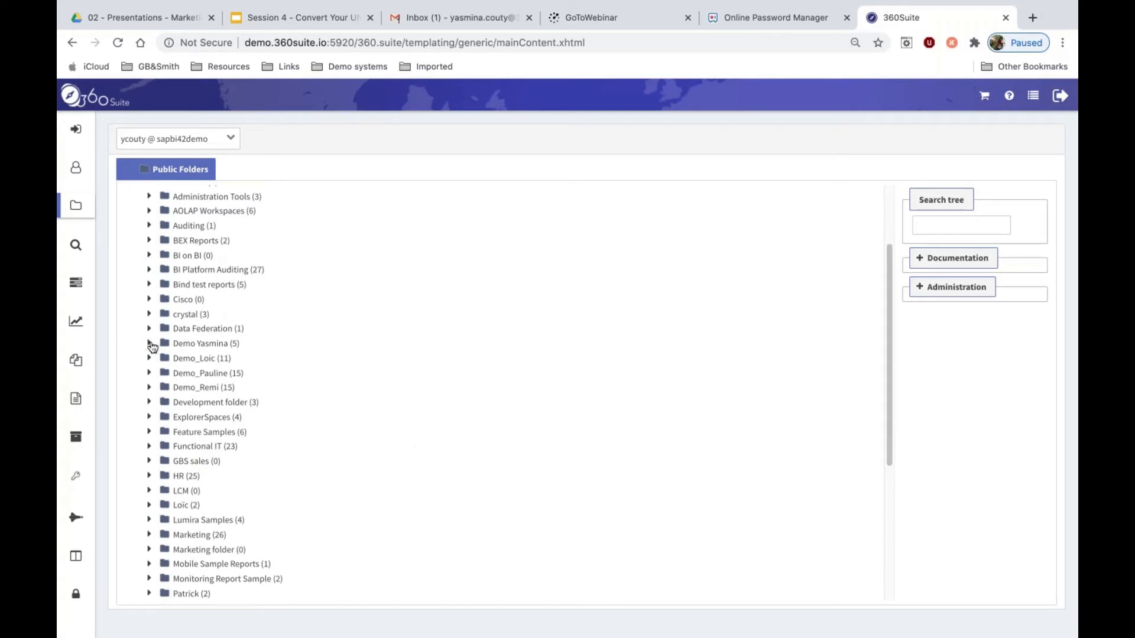
click(149, 344)
click(244, 358)
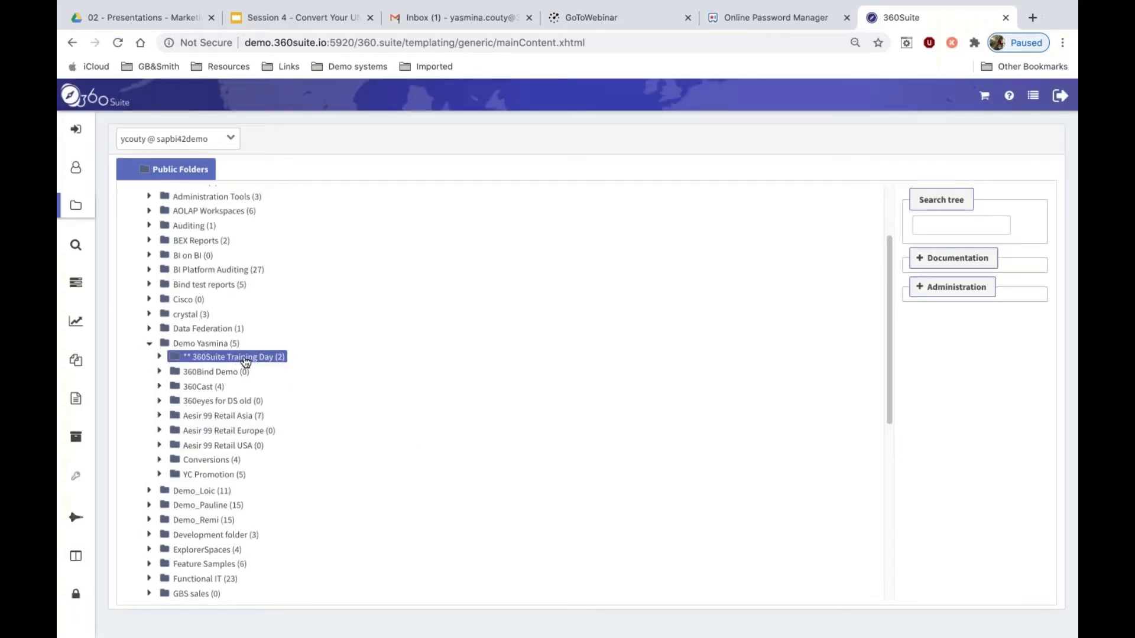
right_click(243, 362)
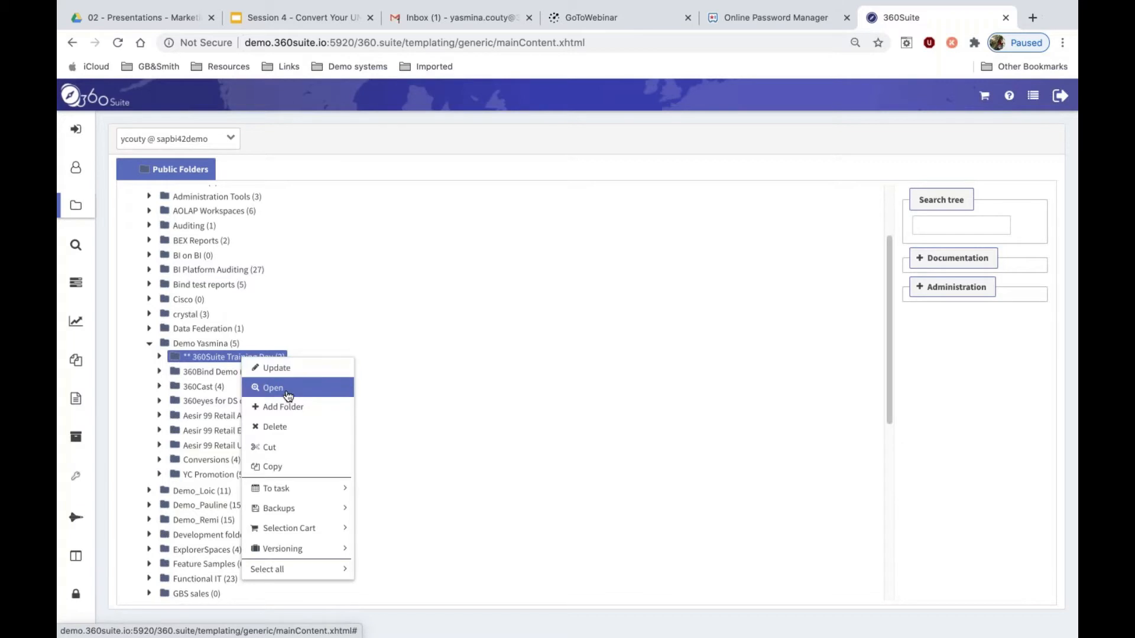
click(285, 389)
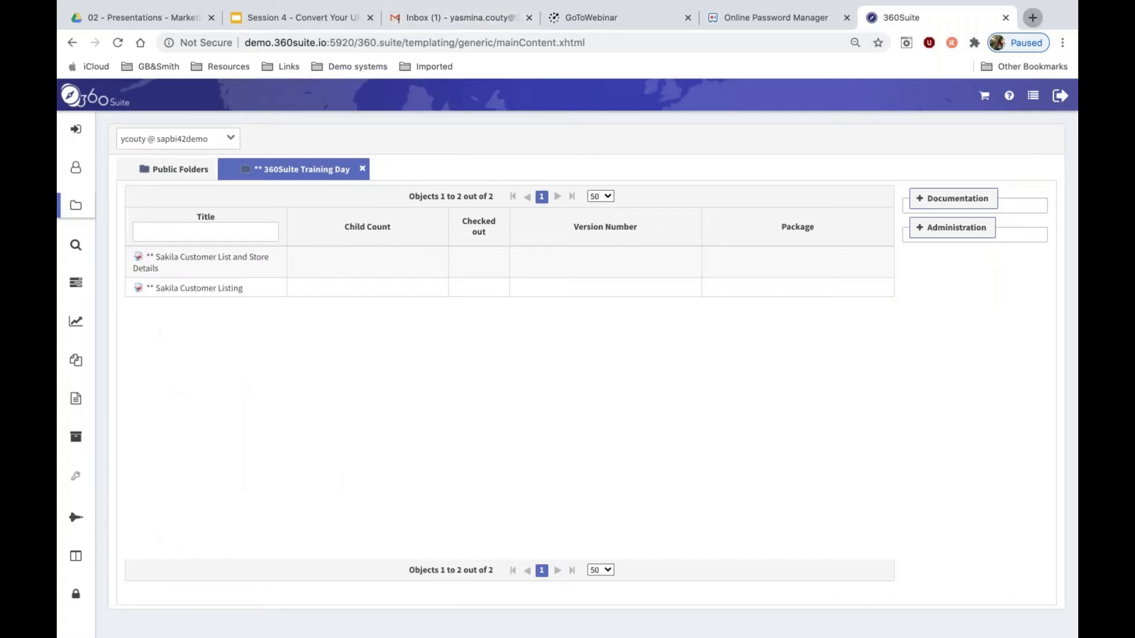
Step: Open the AWS BI launch pad in a new browser tab and log on, filling in the user name and password fields
click(1032, 17)
click(346, 66)
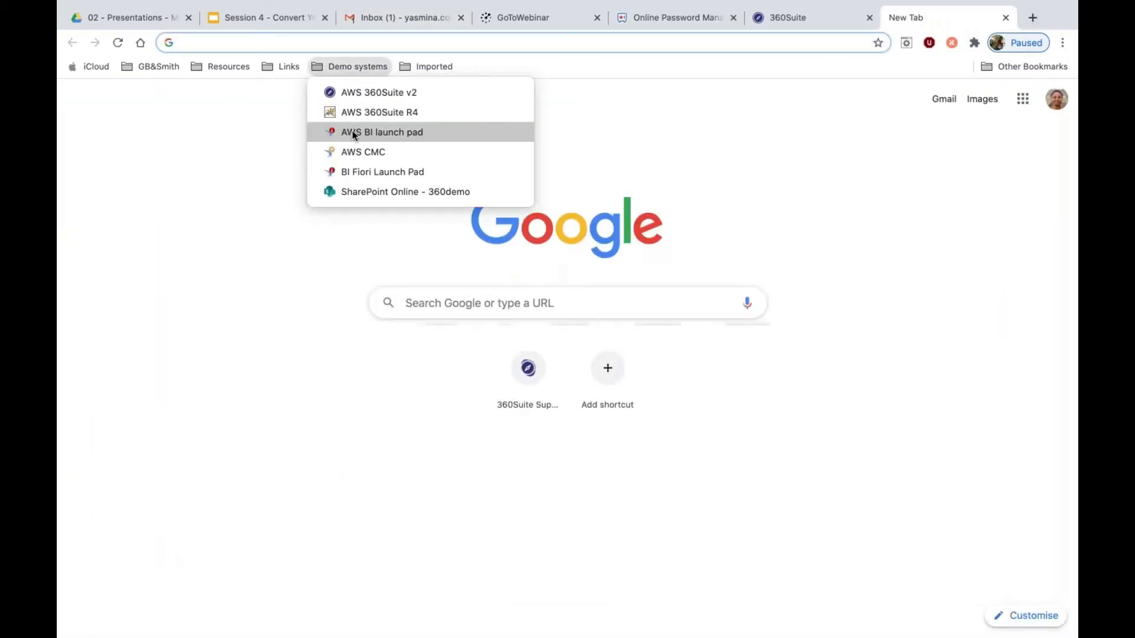
click(415, 223)
click(583, 285)
click(591, 309)
key(Return)
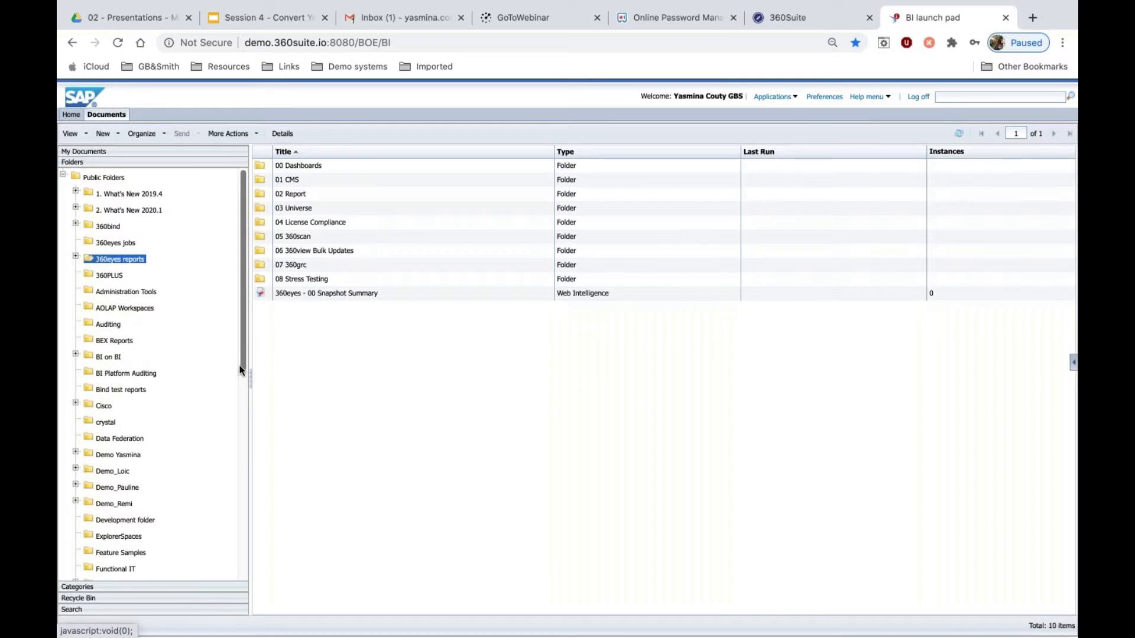
Step: Browse the public folders to ** 360Suite Training Day and view the ** Sakila Customer List and Store Details document
scroll(245, 343, down, 5)
click(75, 299)
click(145, 318)
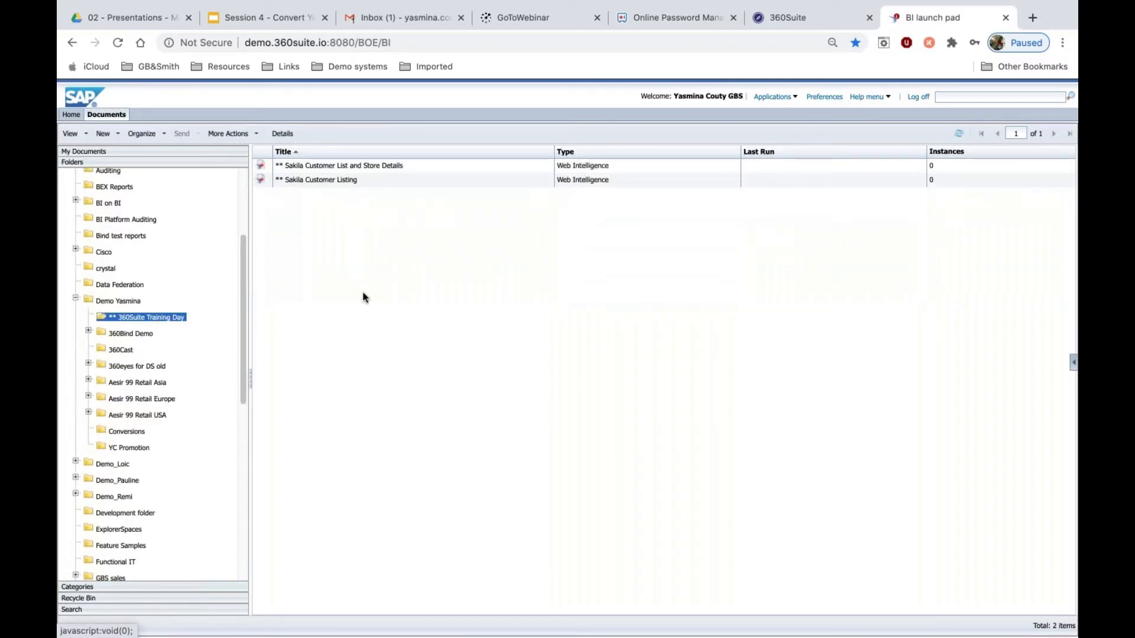
right_click(357, 165)
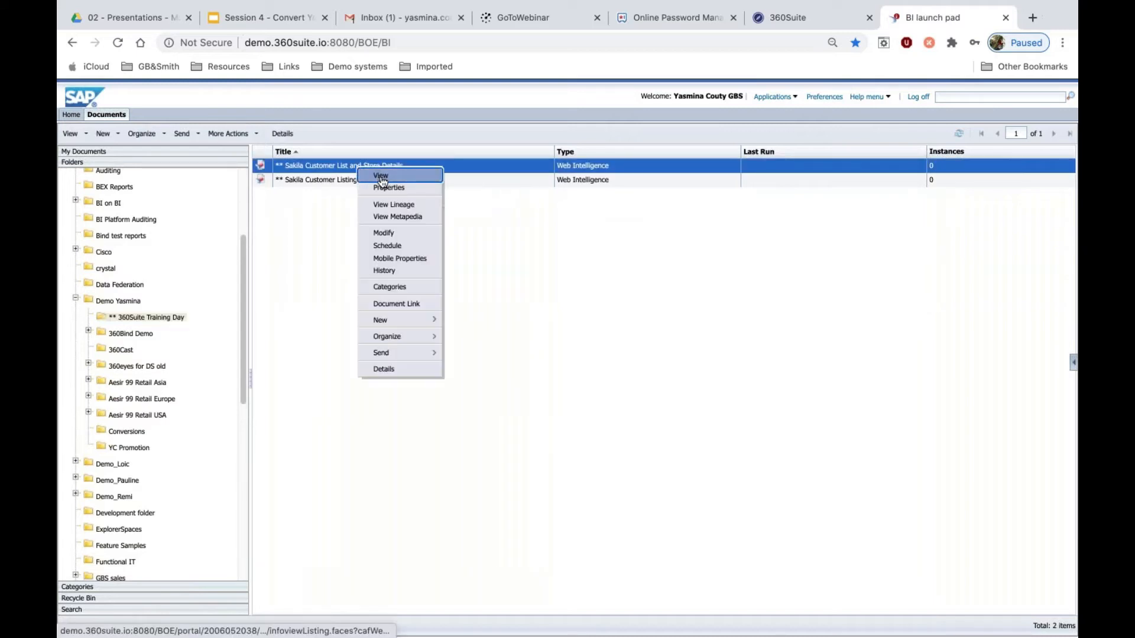
click(382, 177)
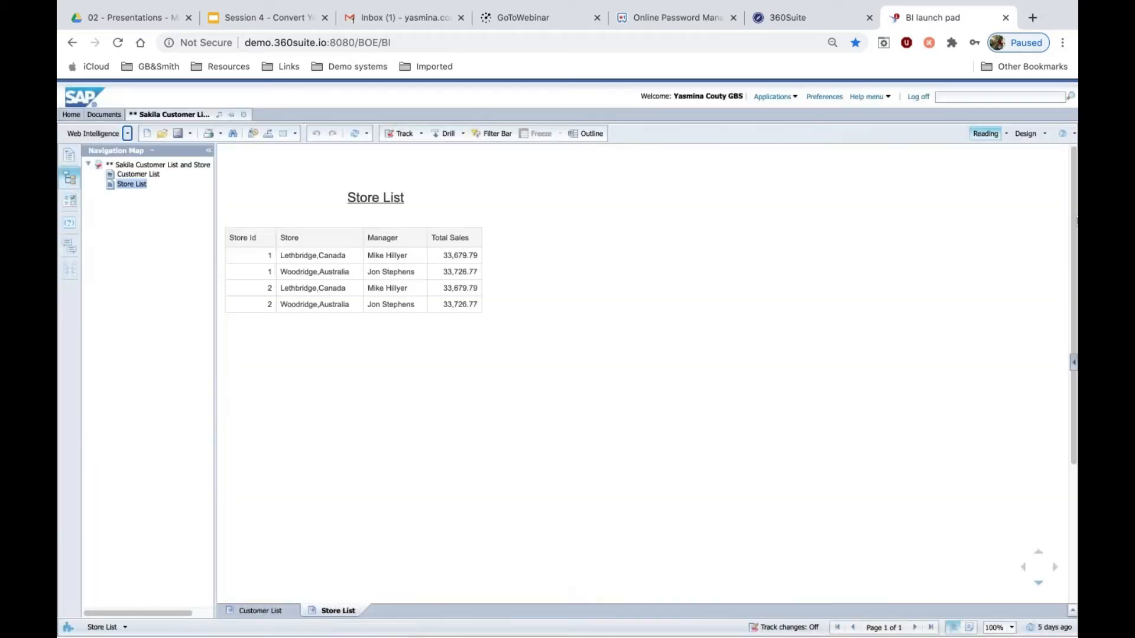
Step: Switch the document to Design mode and open its Query Panel to check the Sakila source universe
click(1026, 134)
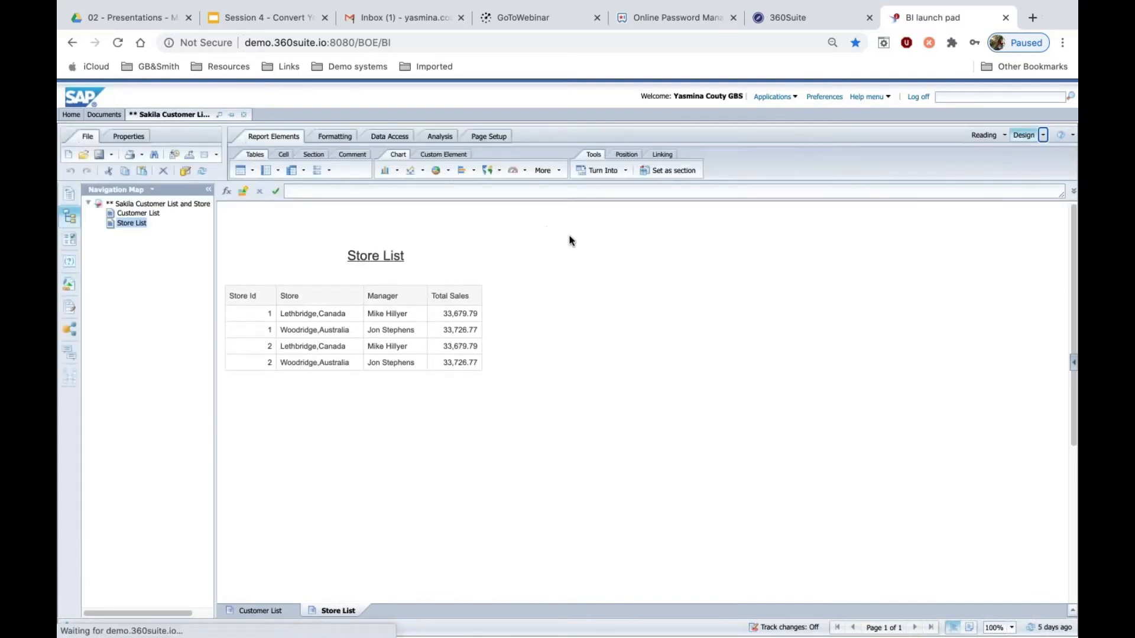
click(185, 171)
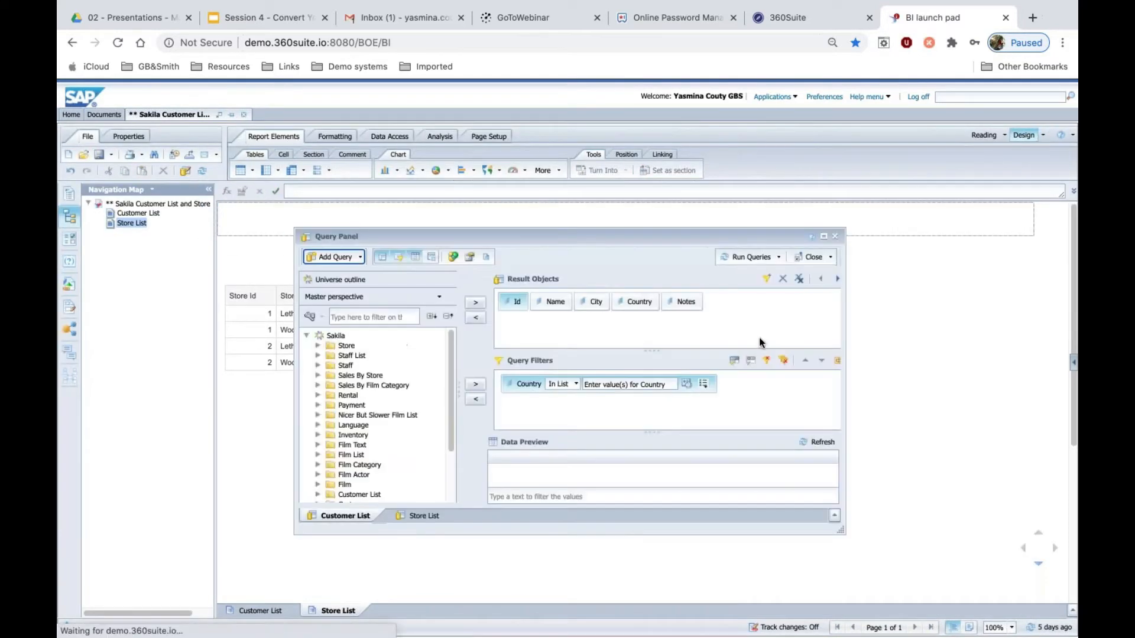
drag(633, 244, 593, 218)
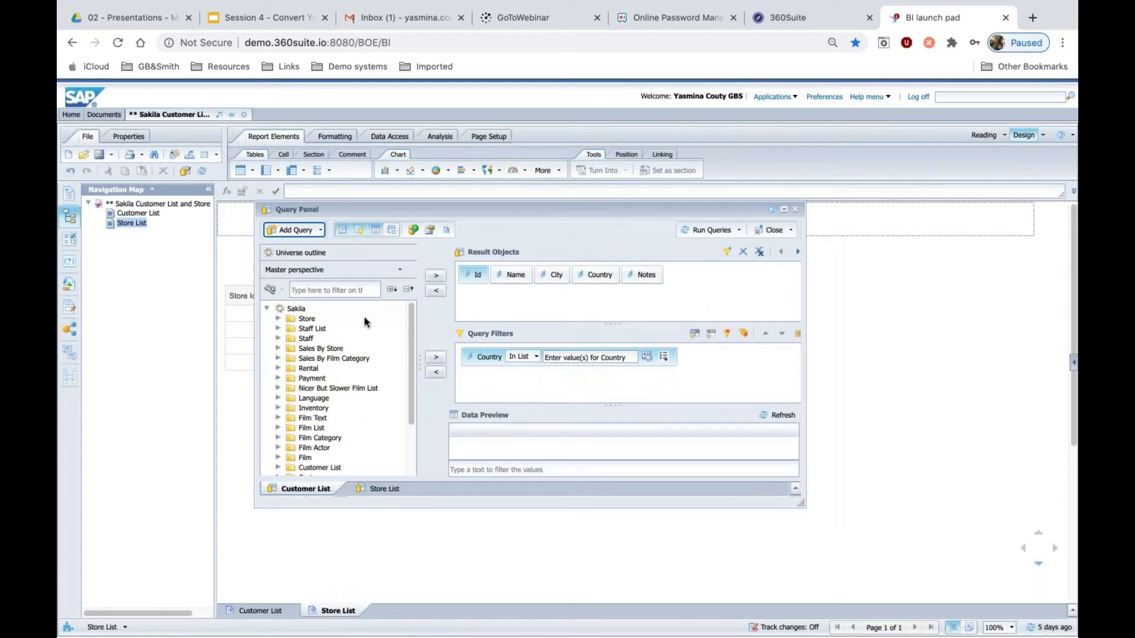
click(307, 312)
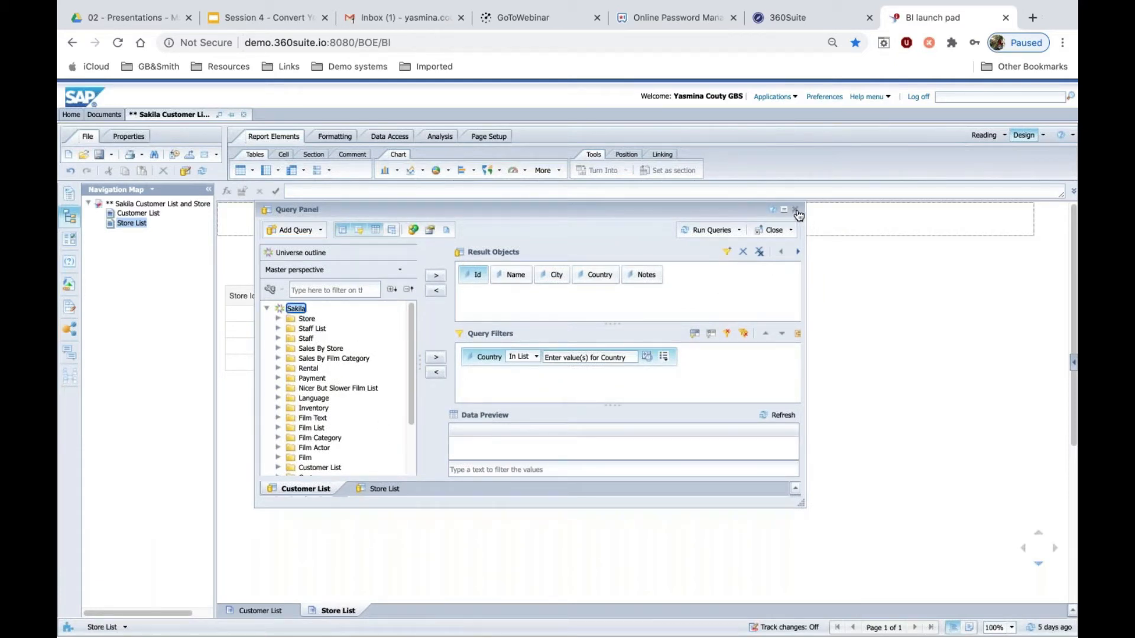
Step: Run the queries with Canada as the Country prompt value, save the document and show the Customer List report
click(704, 230)
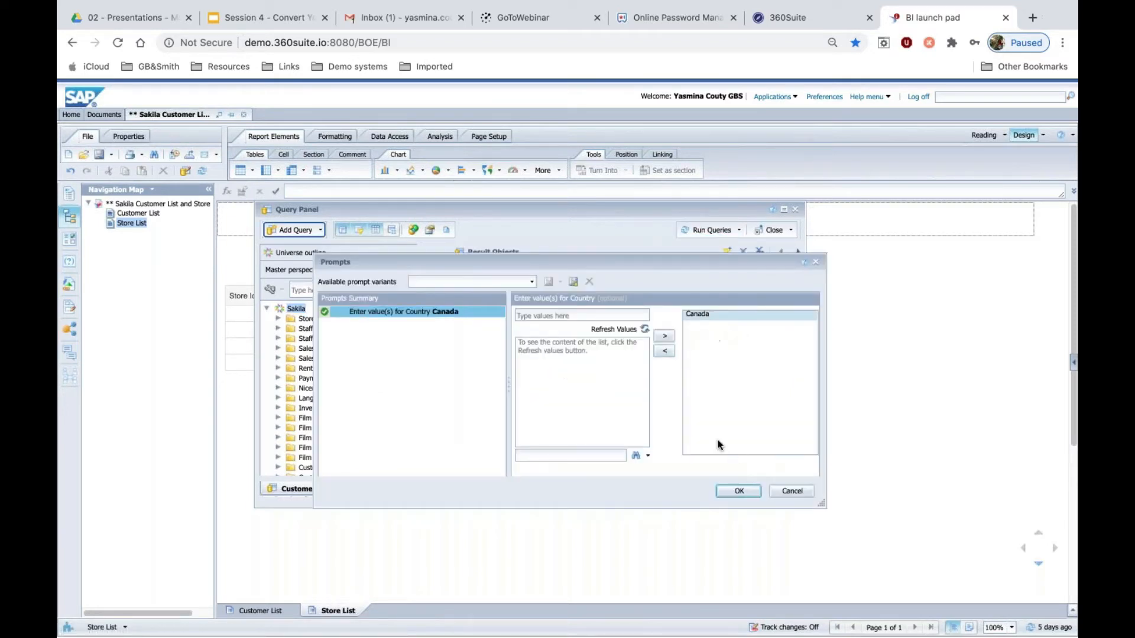
click(739, 491)
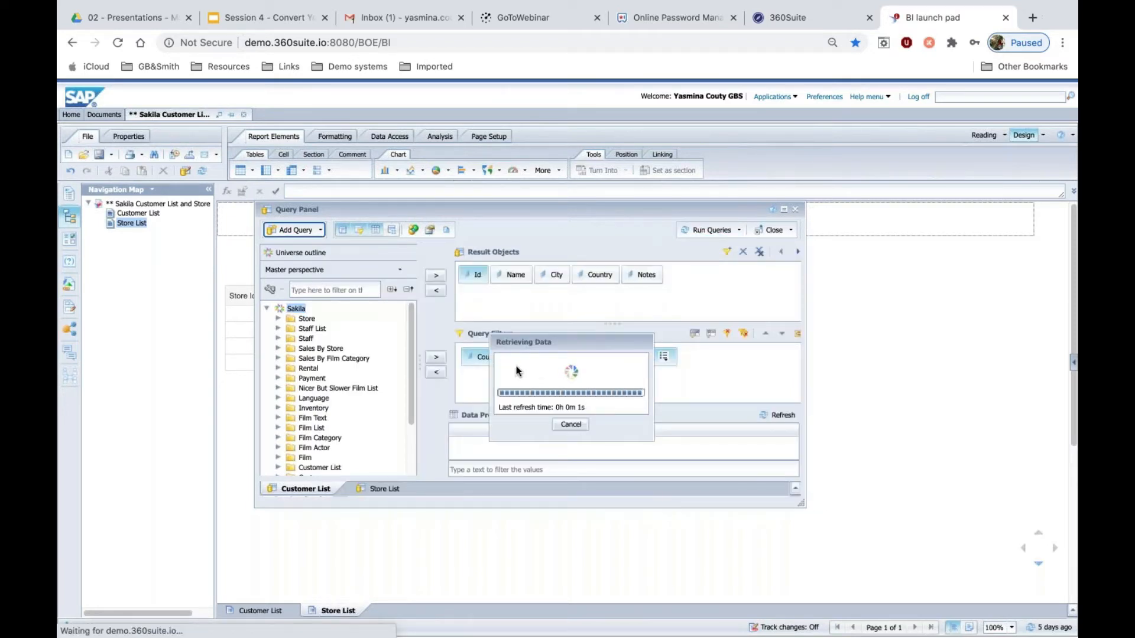
click(100, 154)
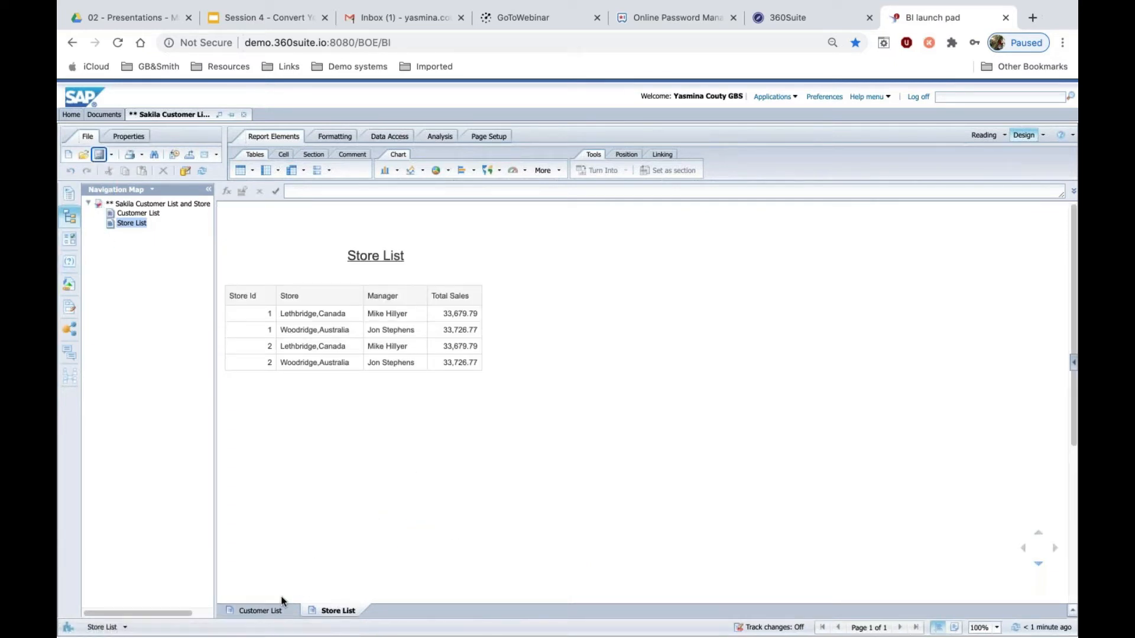
click(260, 611)
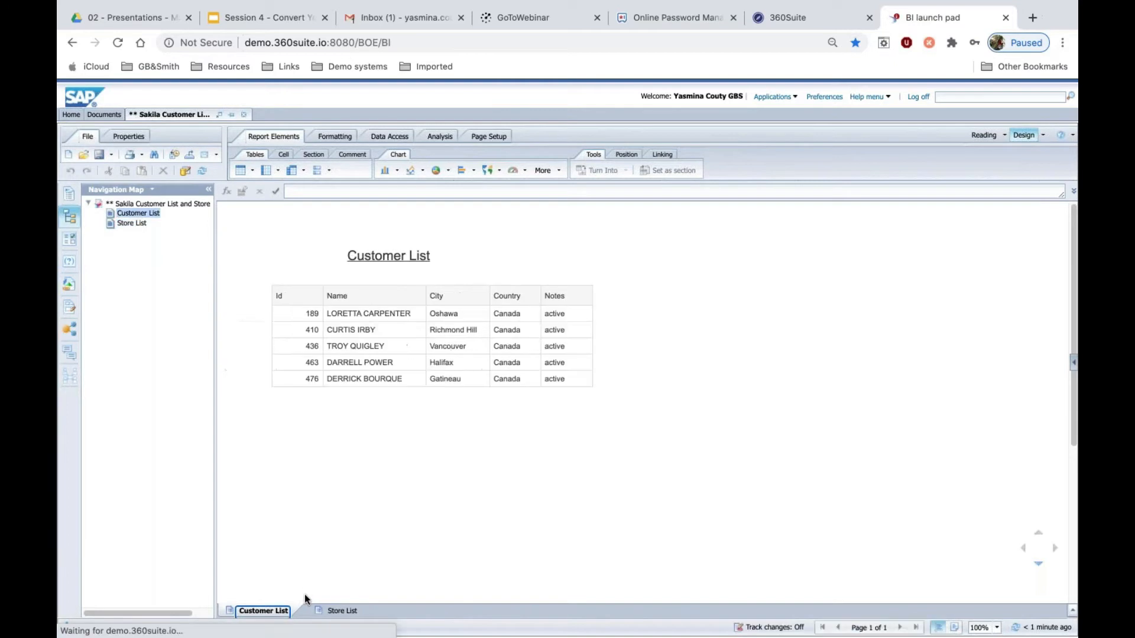
Step: Return to the documents list and view the ** Sakila Customer Listing document
click(112, 116)
click(314, 179)
right_click(314, 179)
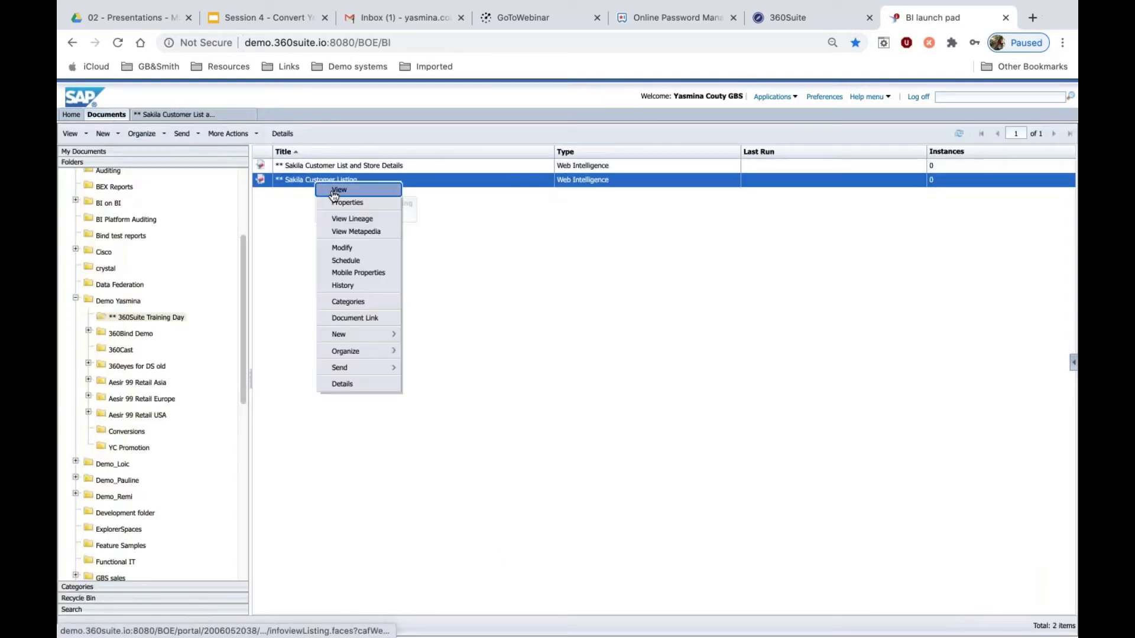
click(336, 199)
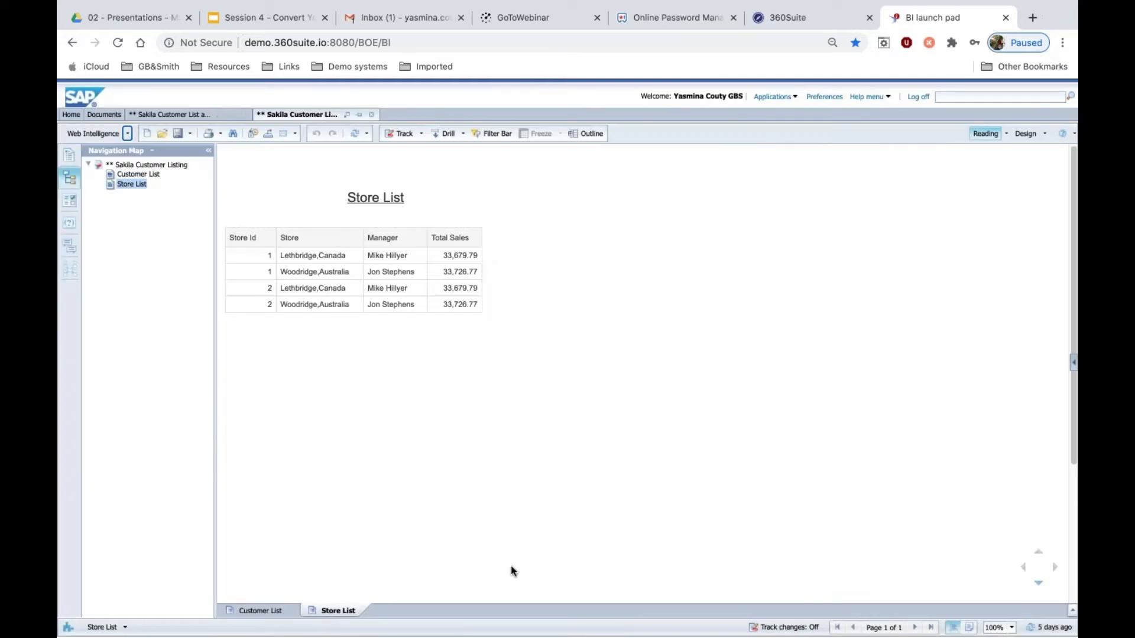
Step: Check the document's queries in Design mode, leave the Query Panel, save the document and close both Sakila documents
click(1027, 134)
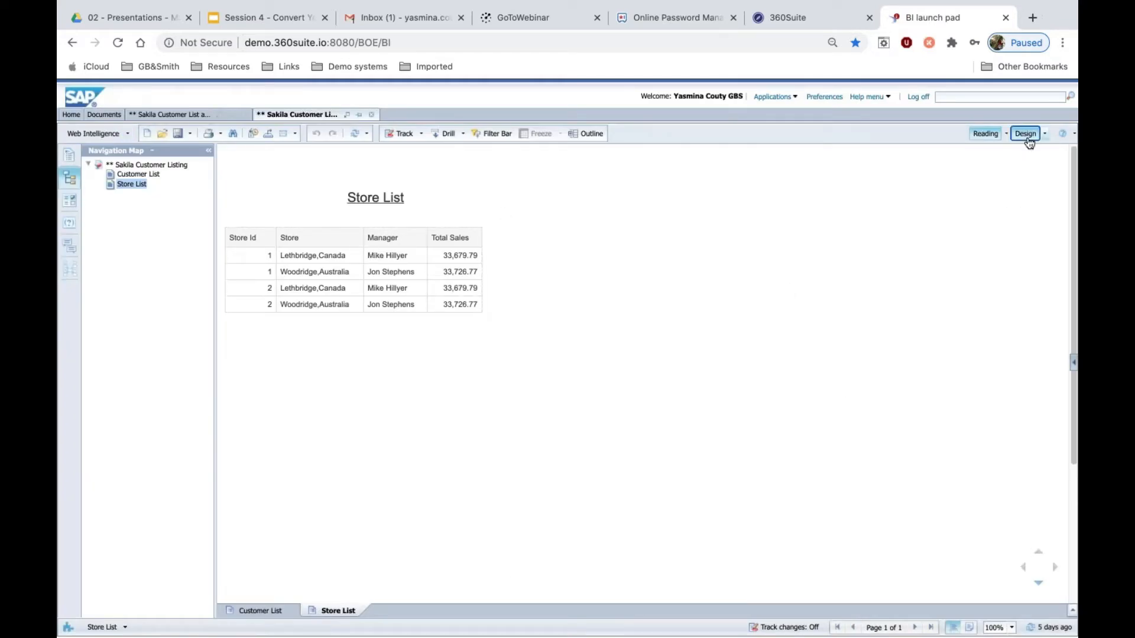
click(185, 172)
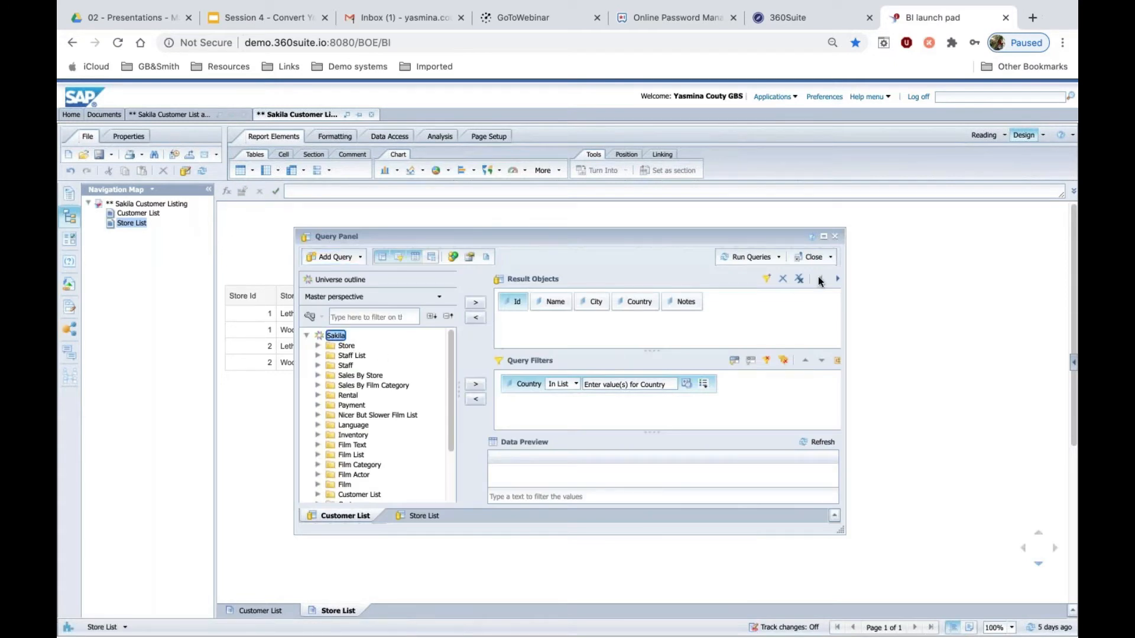
click(835, 237)
click(586, 407)
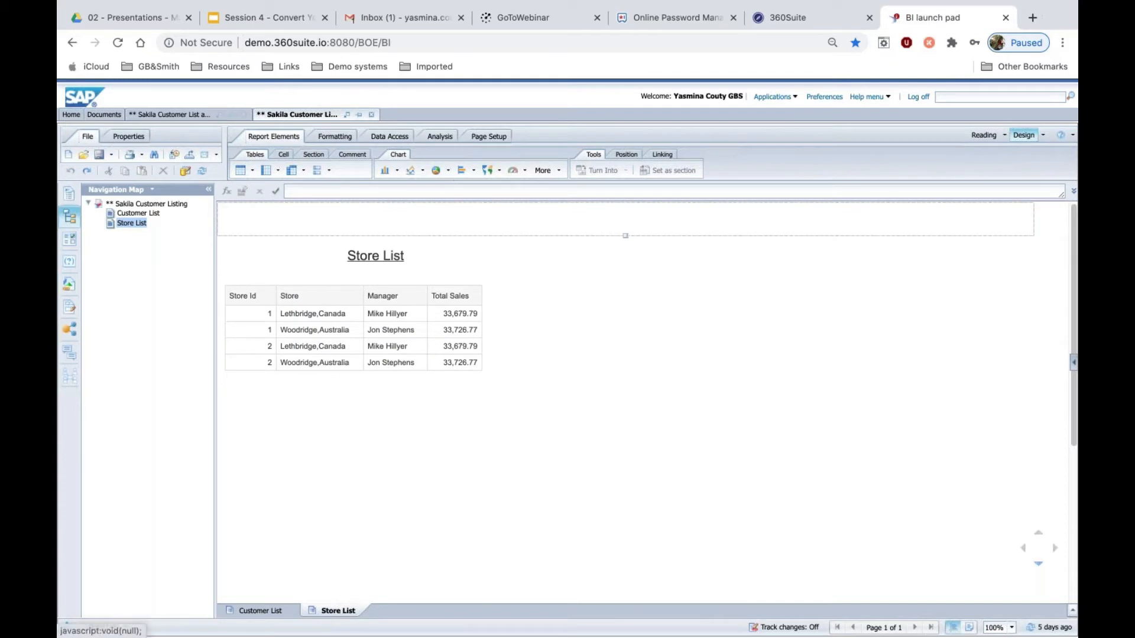
click(100, 154)
click(359, 116)
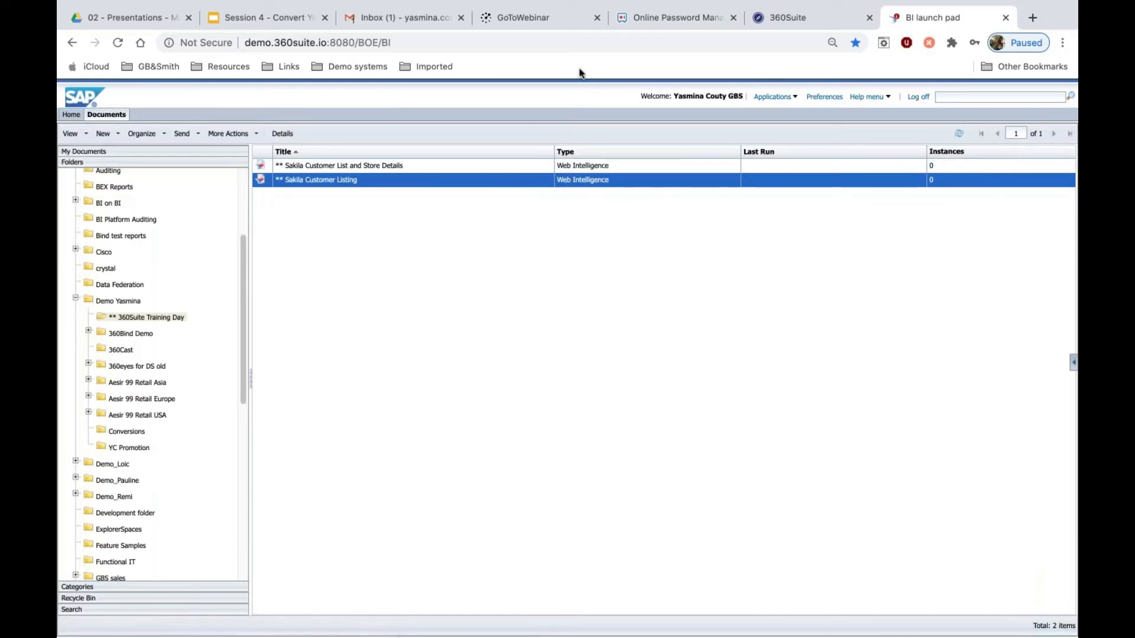
Step: Switch to 360Suite and examine the administration actions offered for the documents in the ** 360Suite Training Day folder
click(825, 19)
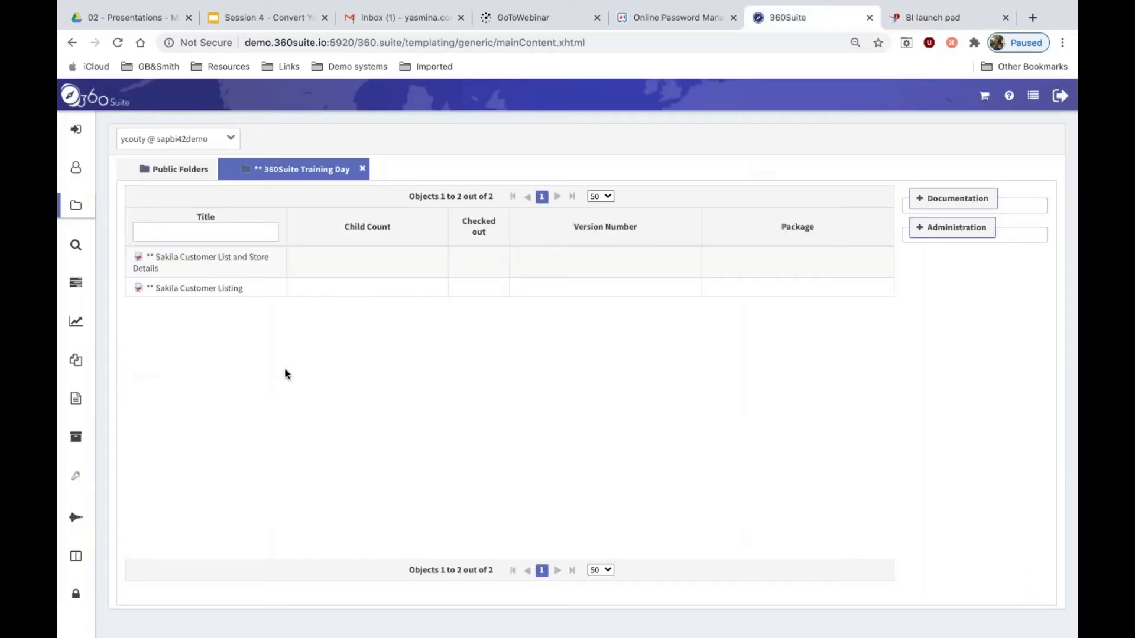
click(273, 303)
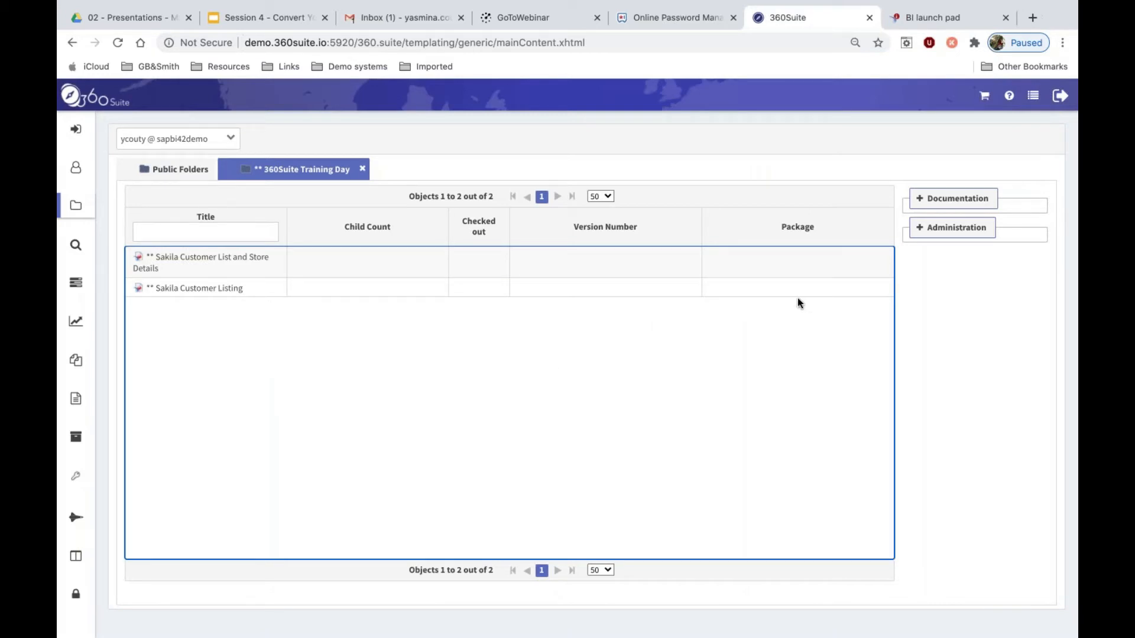
click(921, 236)
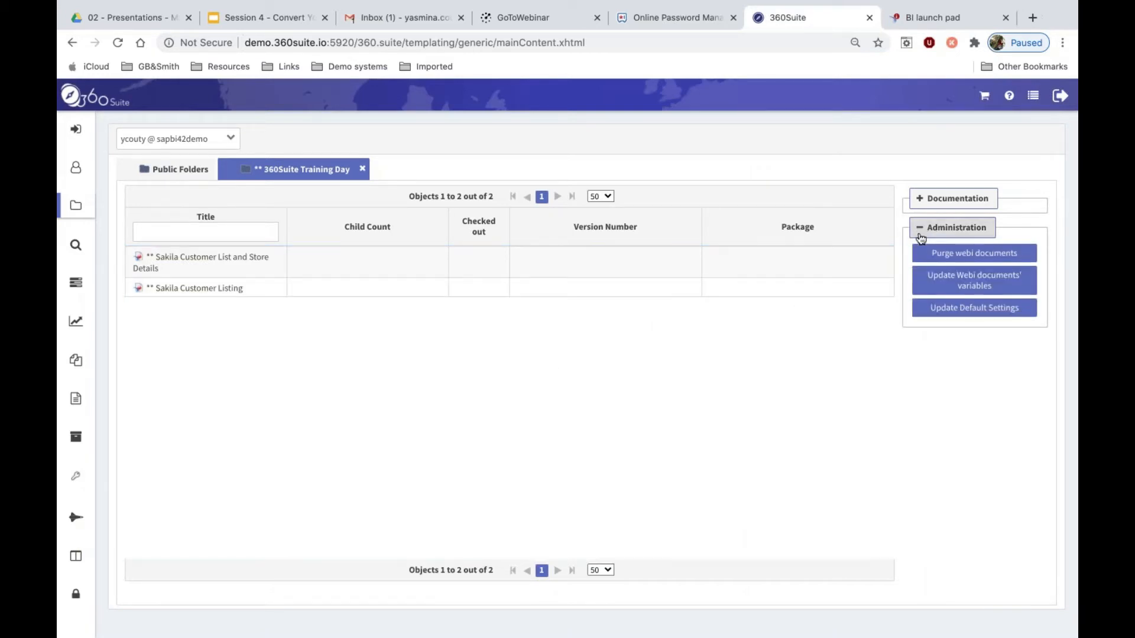
Step: Return to the public folders tree and select the ** 360Suite Training Day folder inside the demo folder
click(75, 205)
click(145, 203)
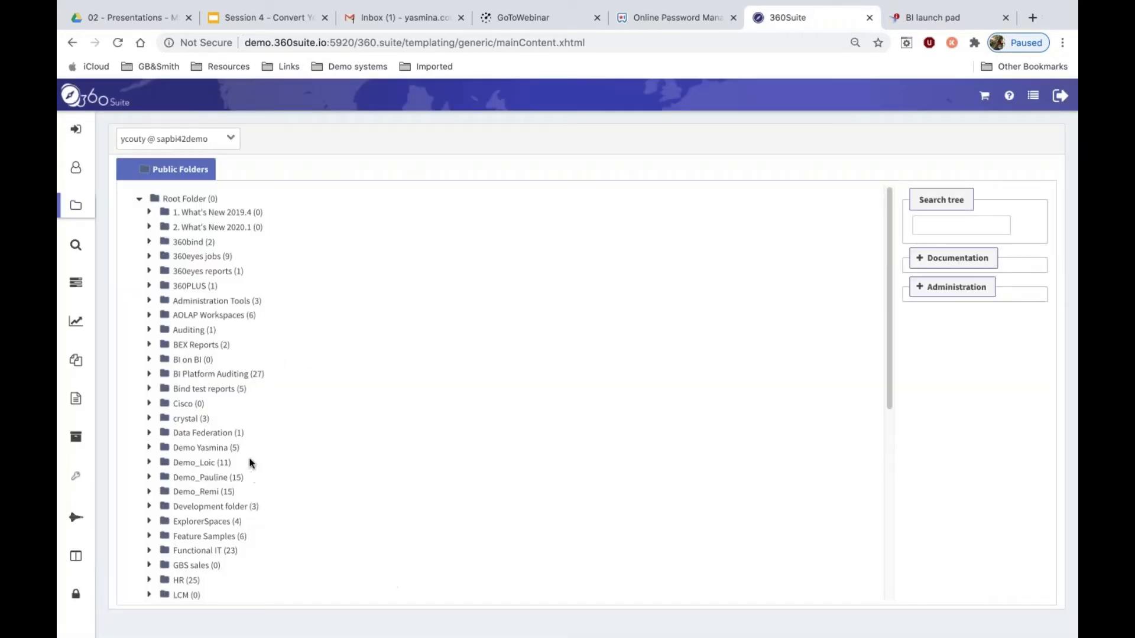
click(150, 449)
click(257, 461)
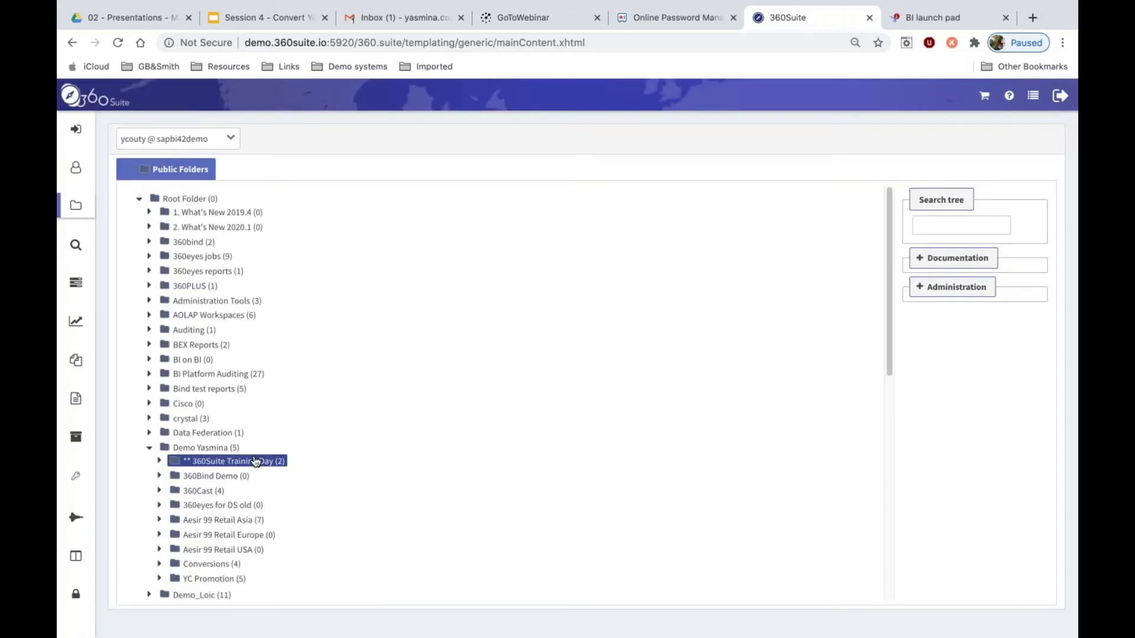
drag(885, 306, 487, 399)
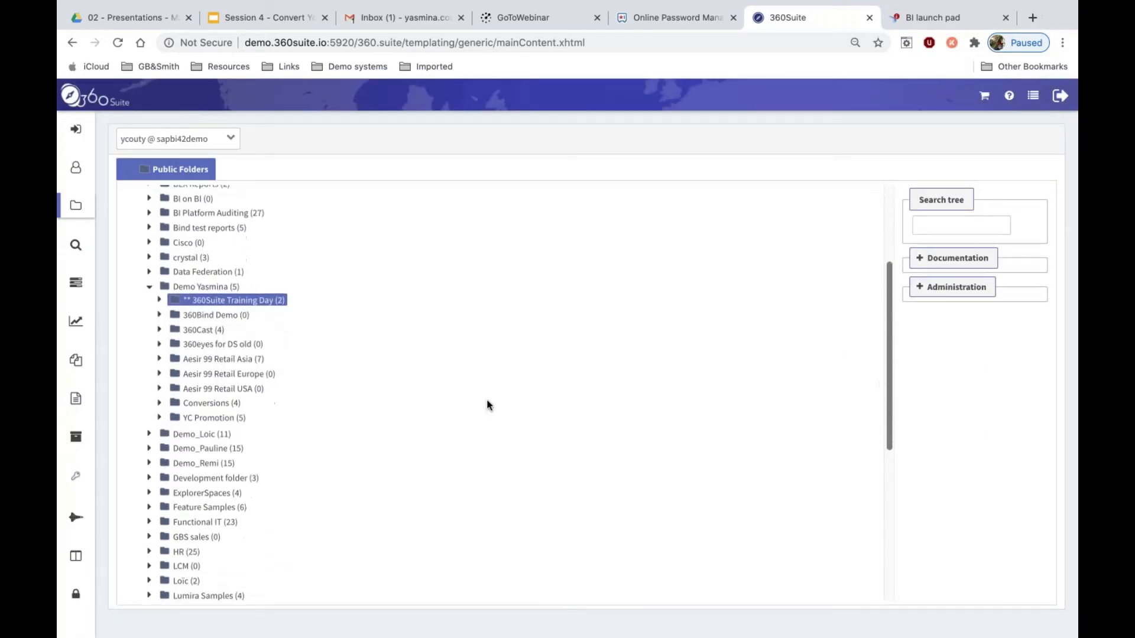
right_click(262, 305)
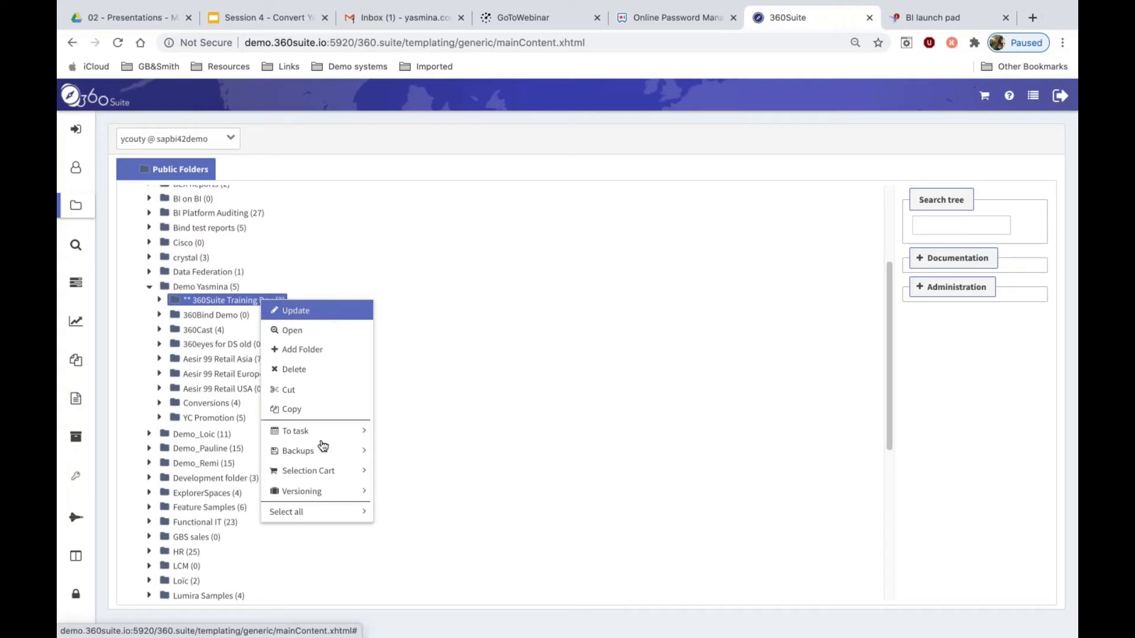
mouse_move(328, 528)
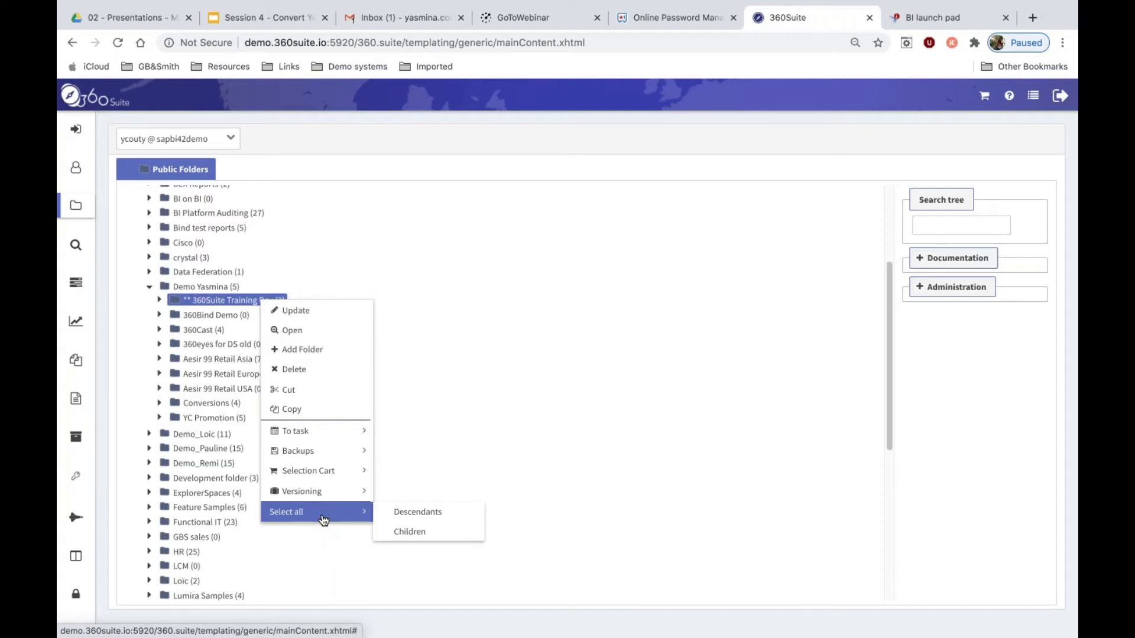
click(491, 449)
Step: Expand the ** 360Suite Training Day folder and open the Repoint Webi Universe administration action for it
click(161, 302)
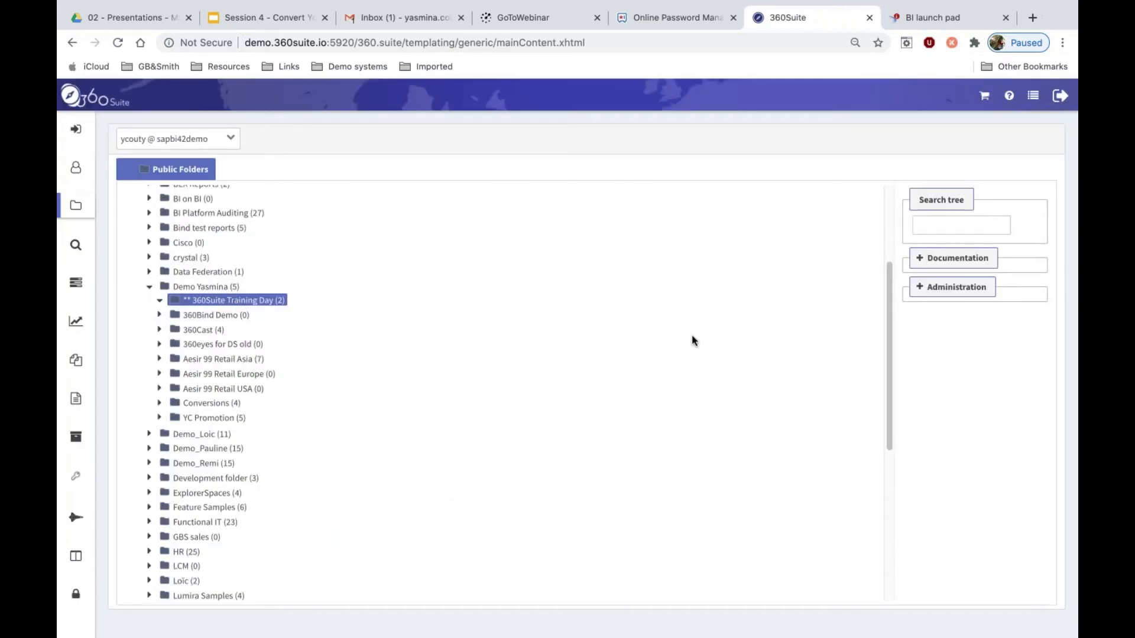
click(922, 292)
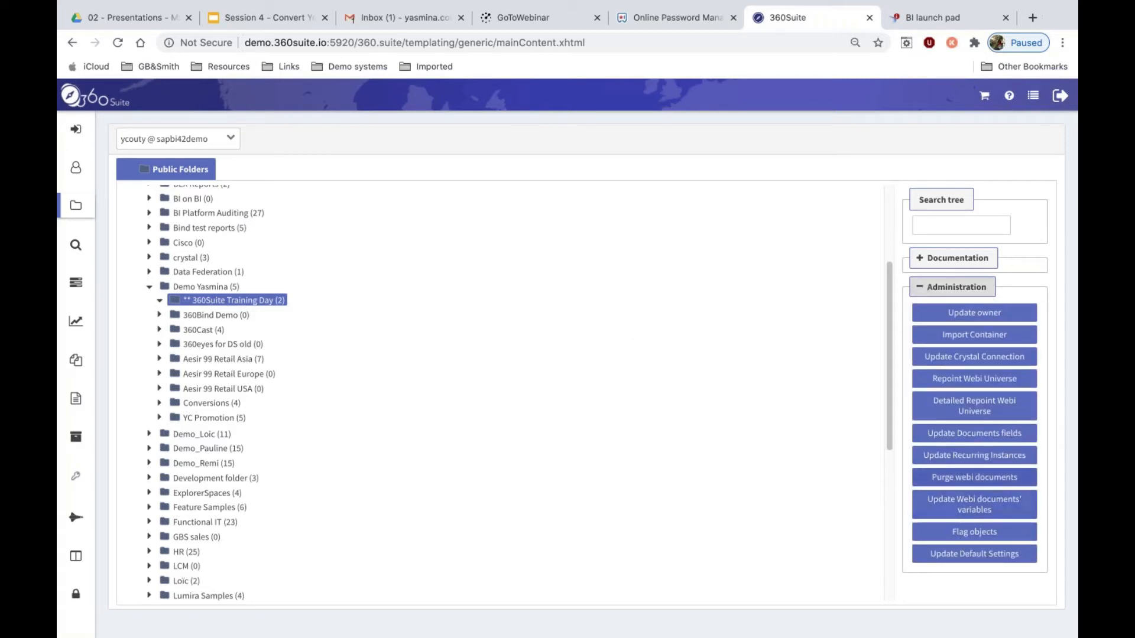
click(976, 379)
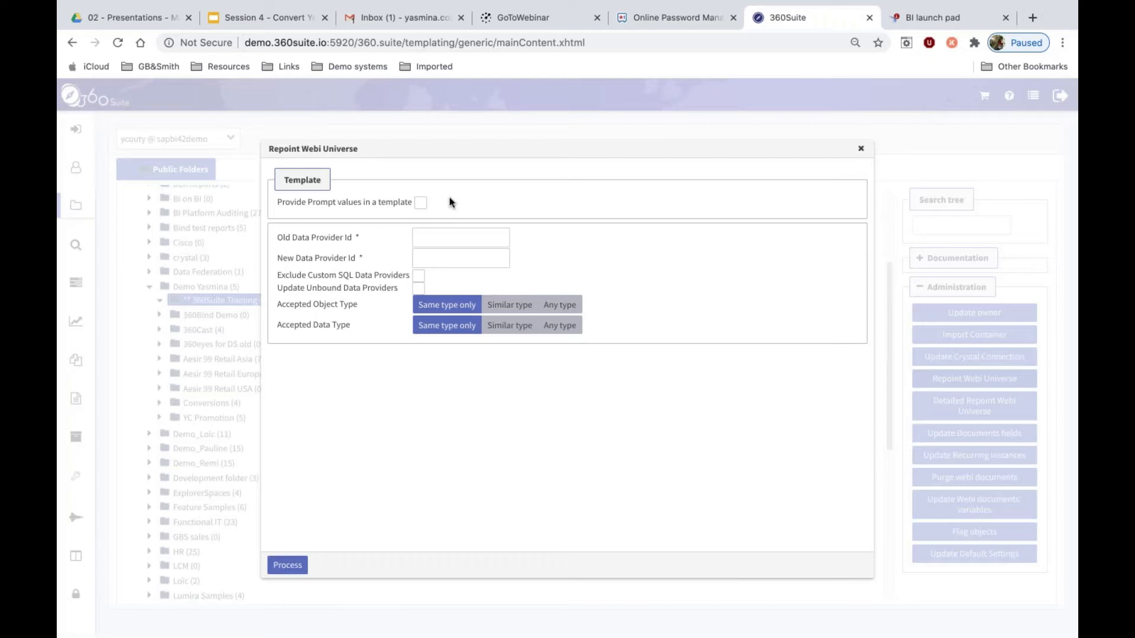
Step: Try providing the prompt values in a template with File System as the source kind, and turn the template option back off
click(434, 230)
click(420, 204)
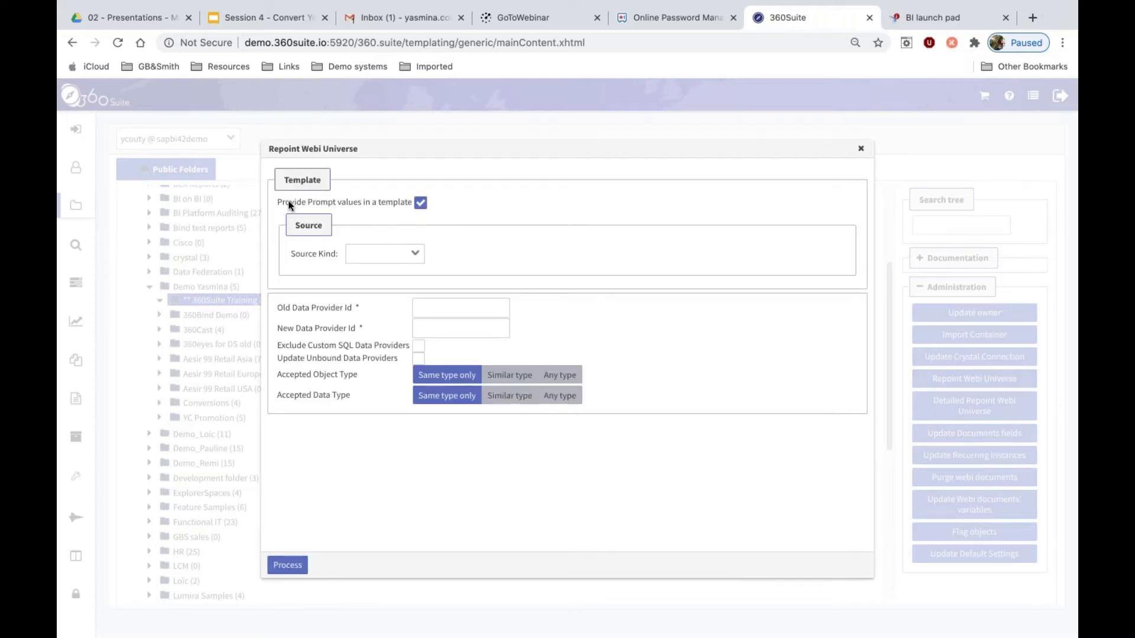
click(321, 203)
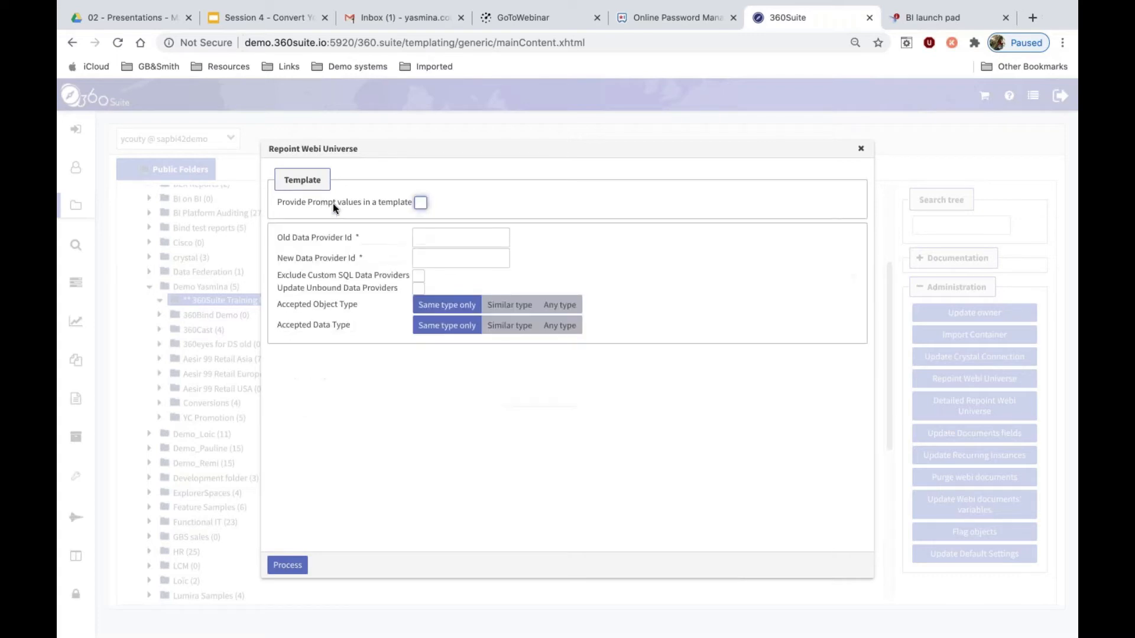
click(420, 202)
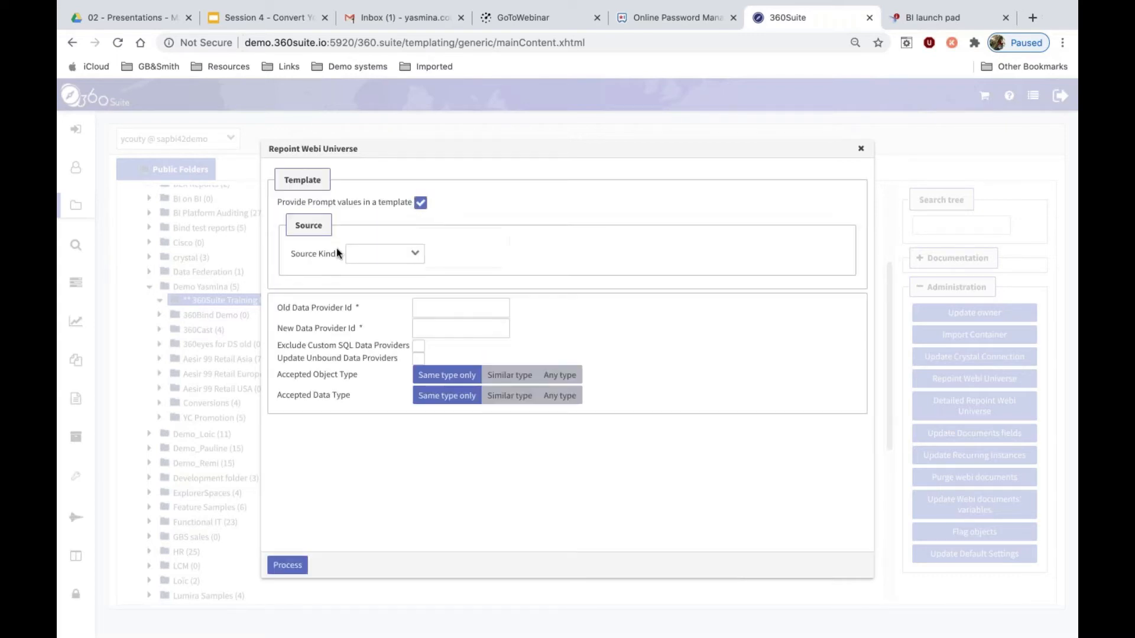
click(416, 256)
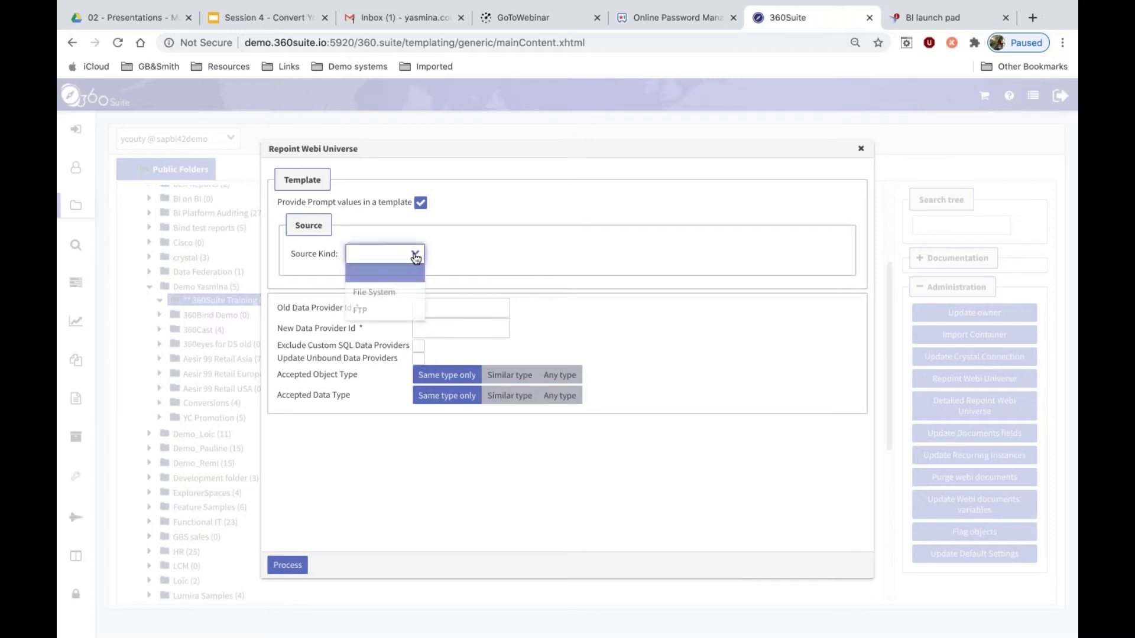
click(411, 292)
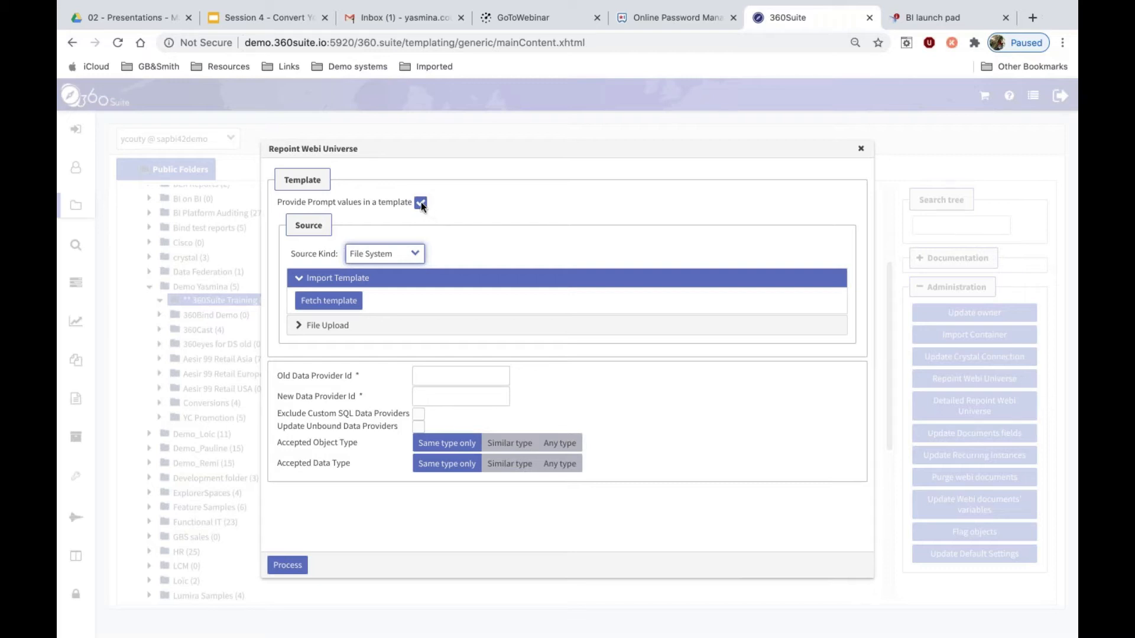
click(479, 204)
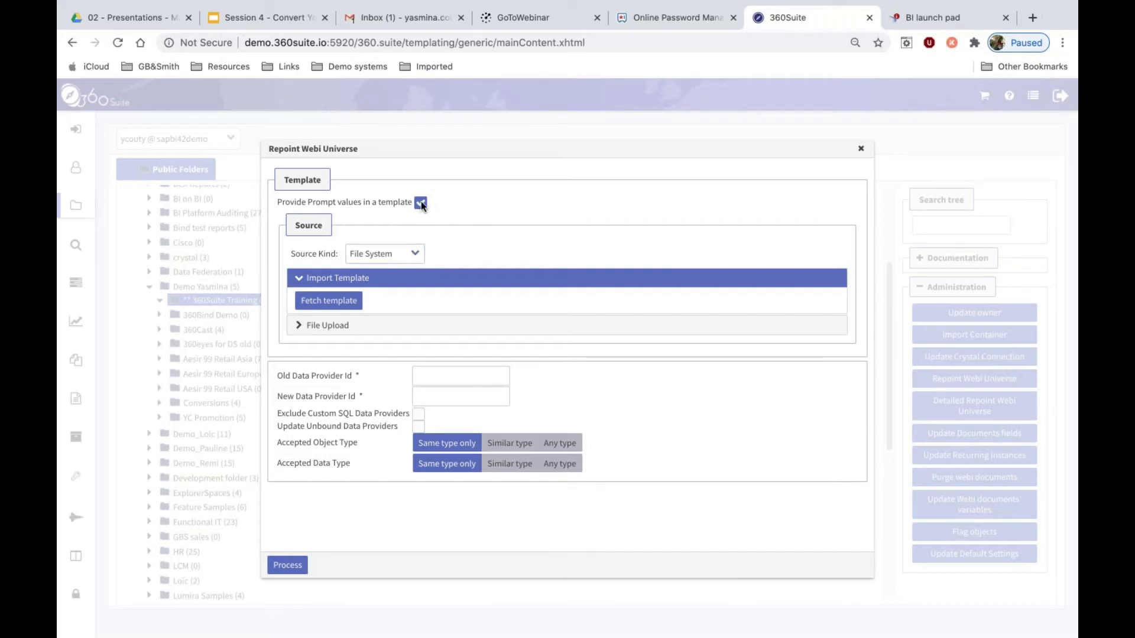
click(421, 203)
click(476, 256)
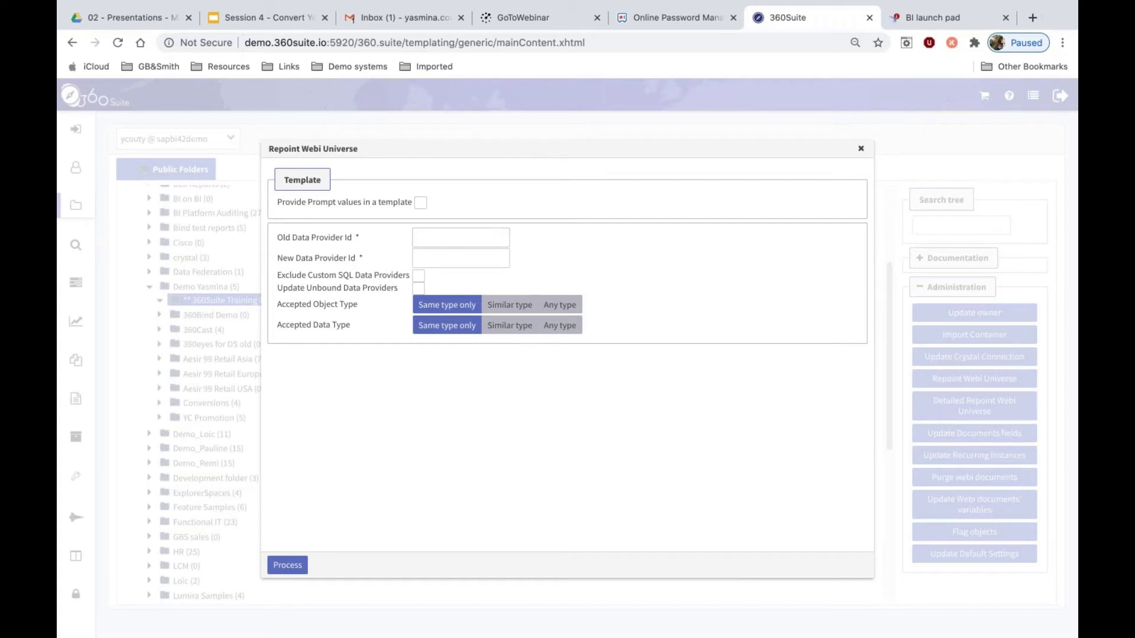
Step: Examine the old and new data provider ID fields and the accepted object type and data type options
click(426, 235)
click(427, 236)
click(419, 259)
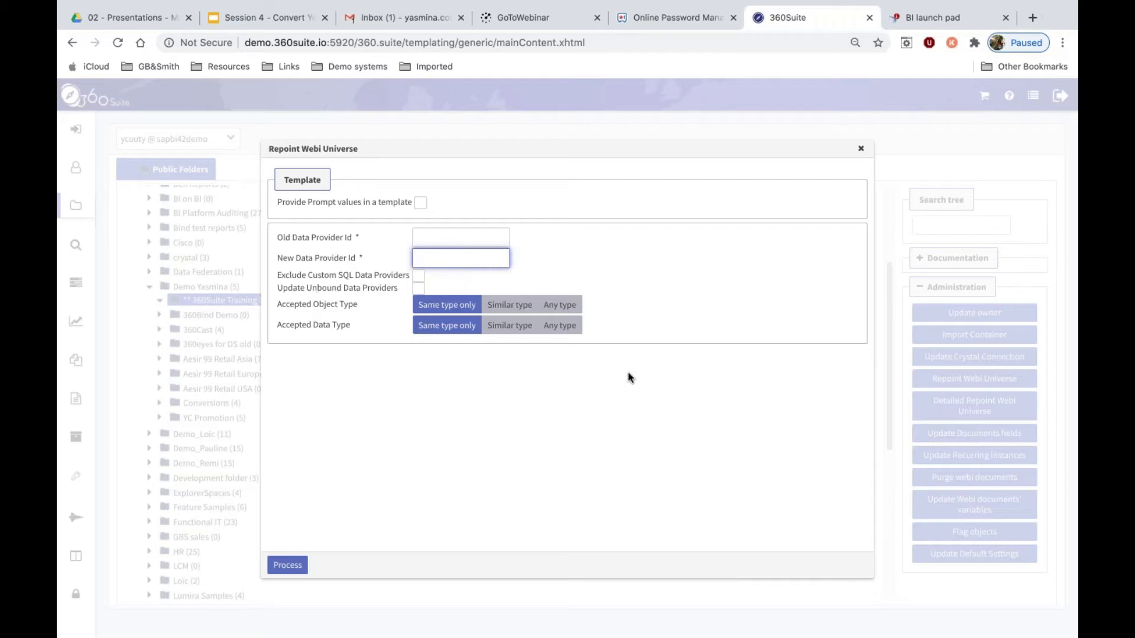
double_click(288, 303)
click(298, 327)
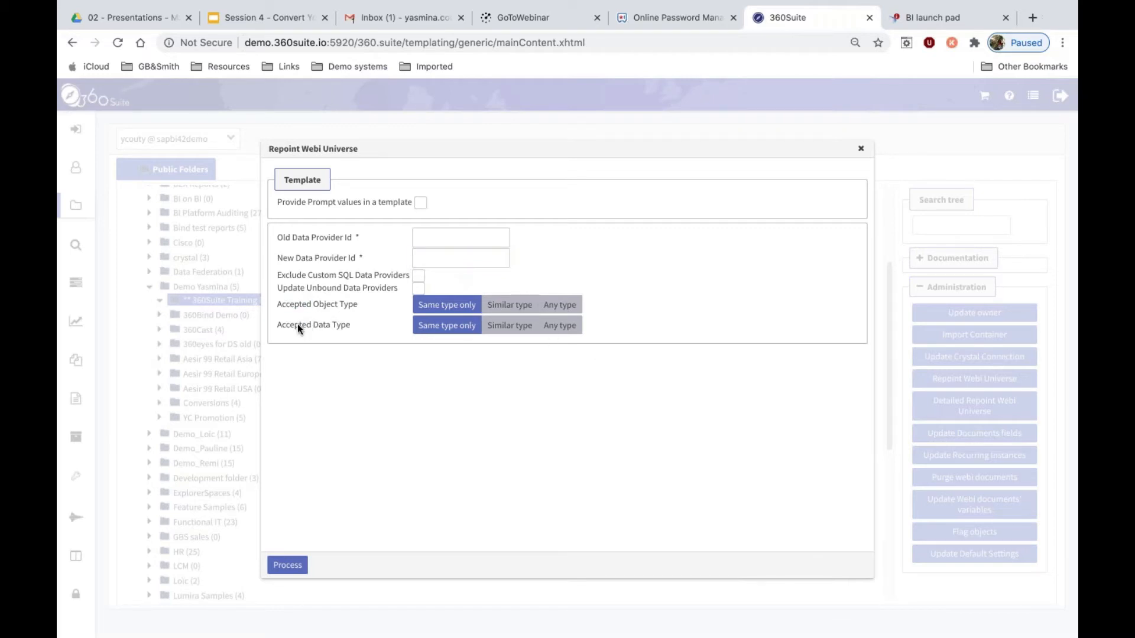
click(710, 293)
Step: Switch to Information Design Tool in the remote desktop, check the Convert Universe date conversion preferences, and leave the preferences without applying changes
mouse_move(78, 2)
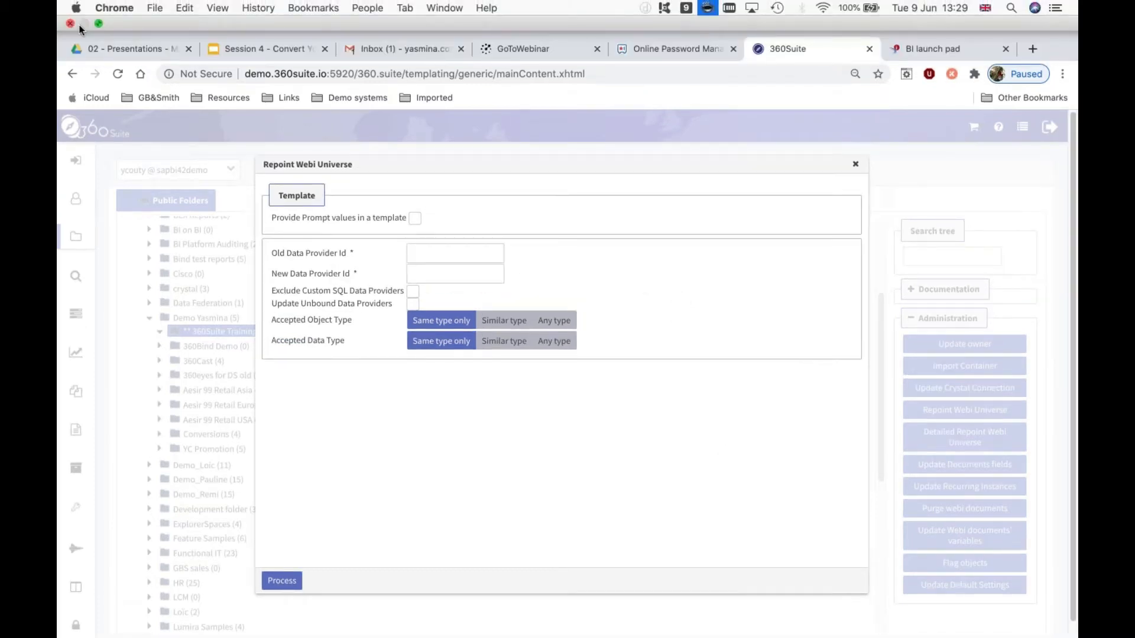
click(98, 23)
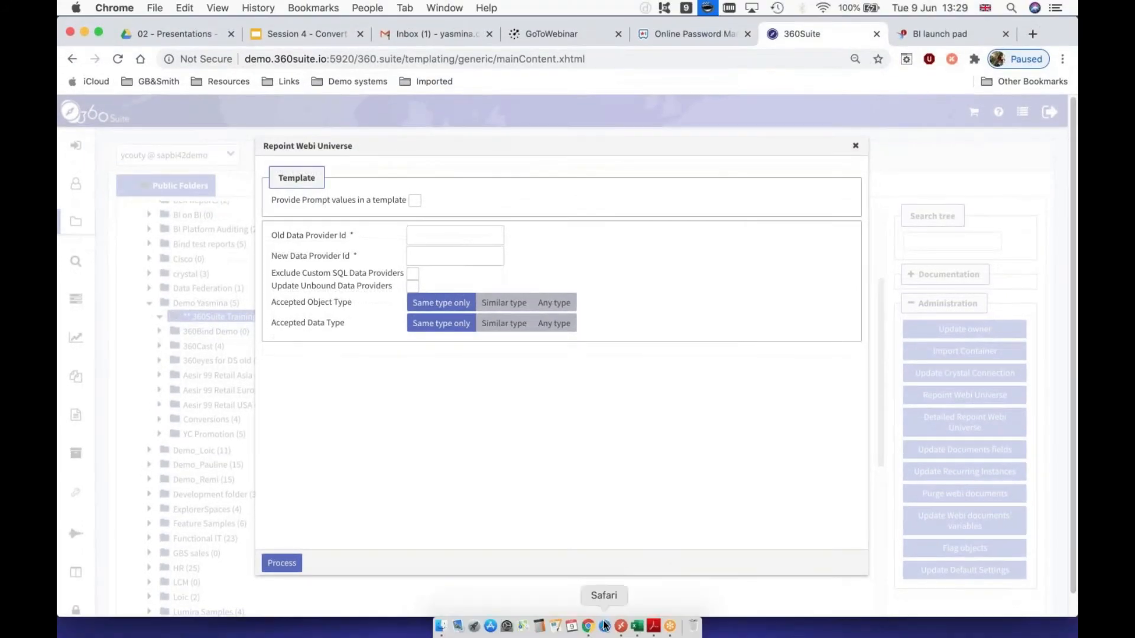
click(622, 628)
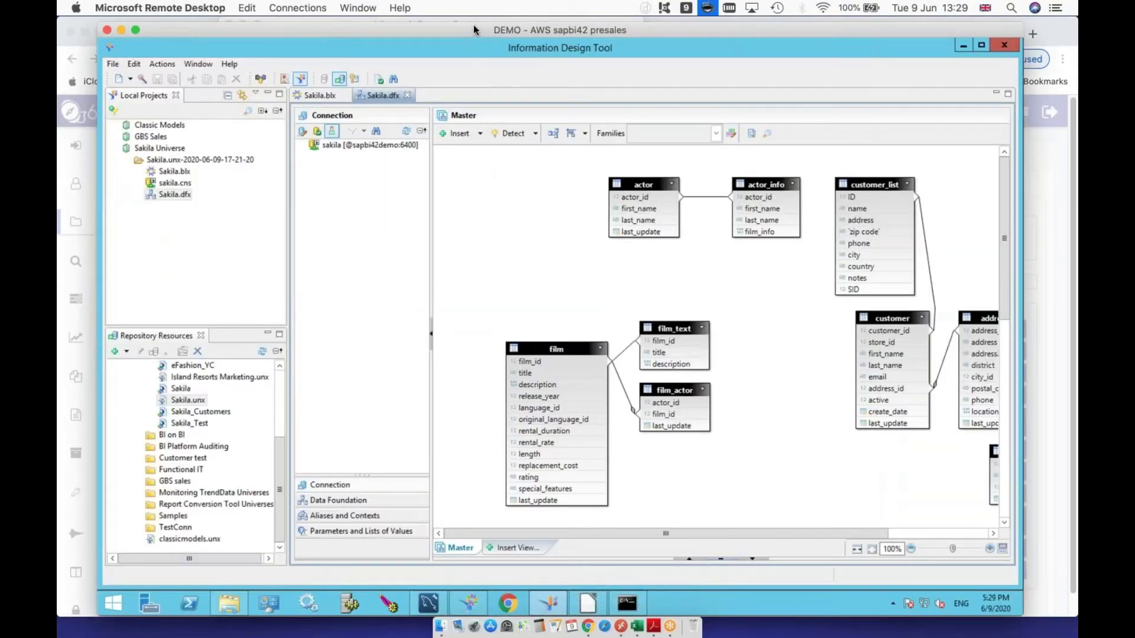
click(199, 65)
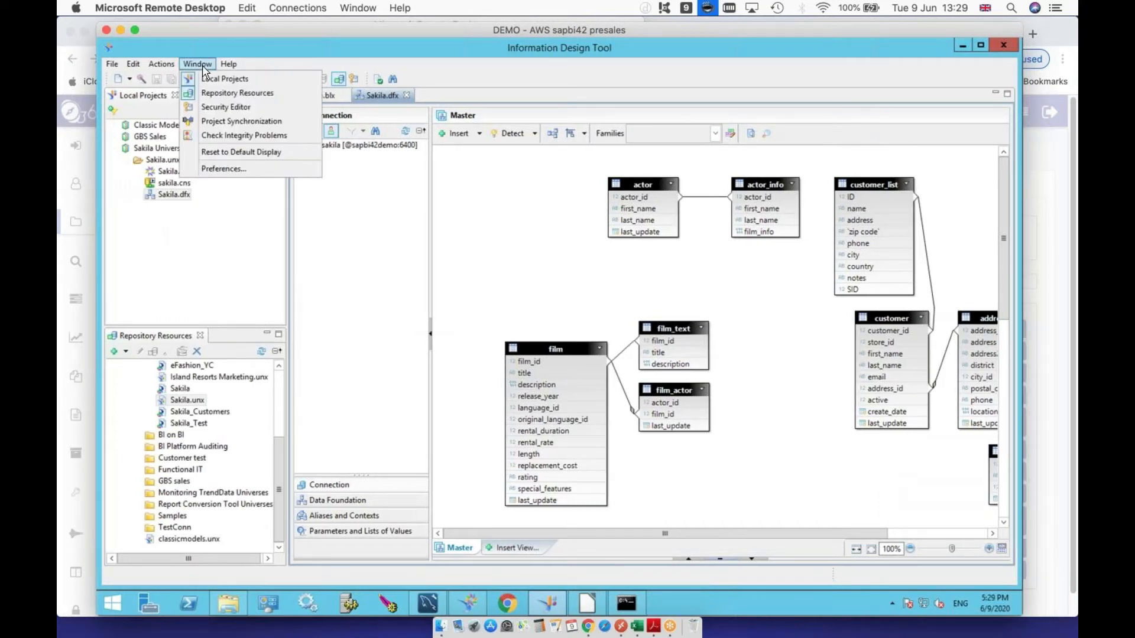
click(229, 169)
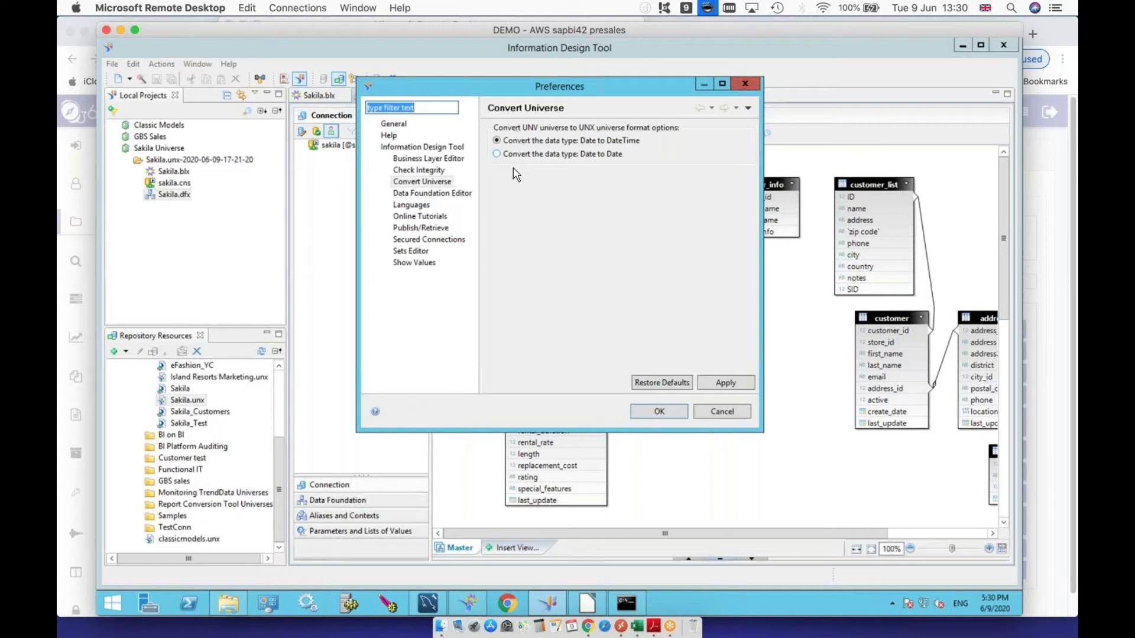
click(713, 411)
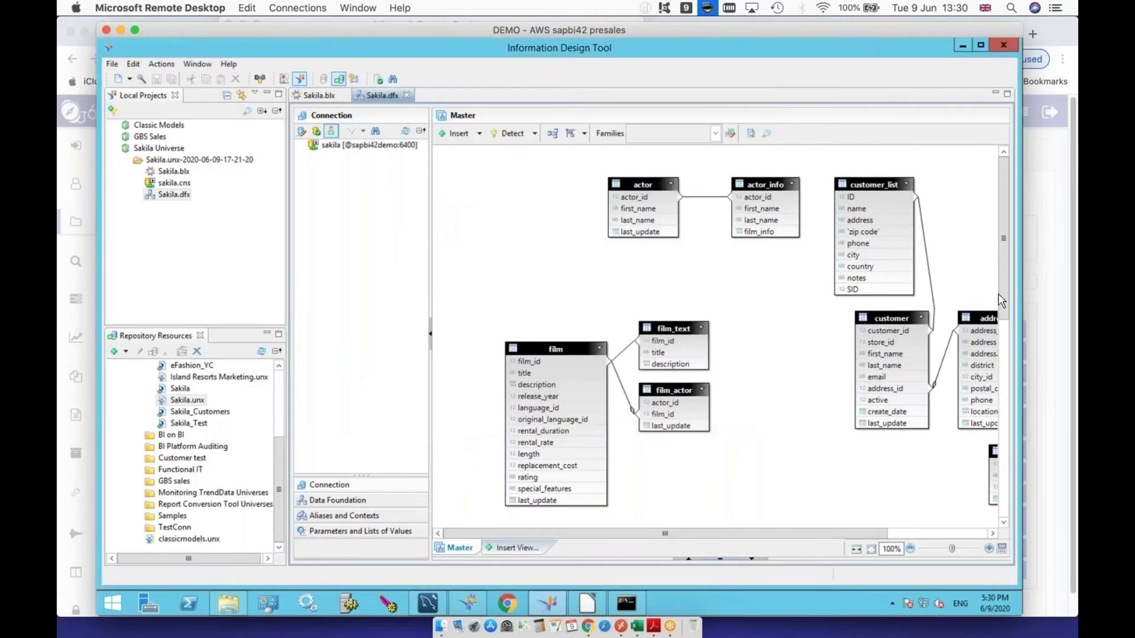
Step: Return to 360Suite, set Accepted Object Type and Accepted Data Type to Any type, and close the repoint dialog without processing
click(1049, 240)
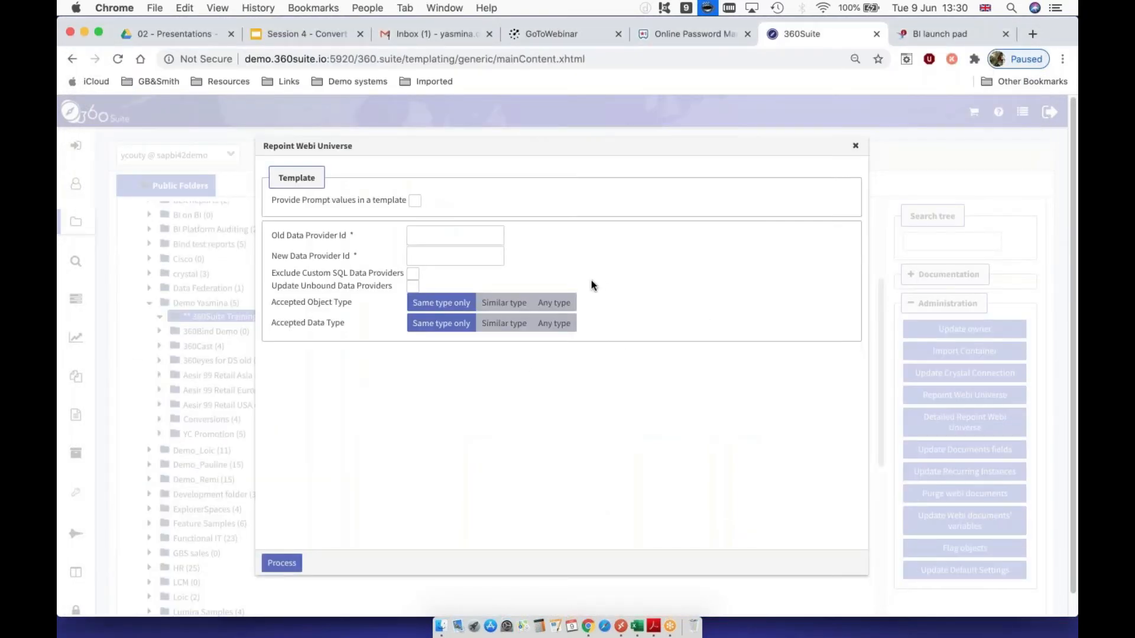
click(559, 305)
click(556, 326)
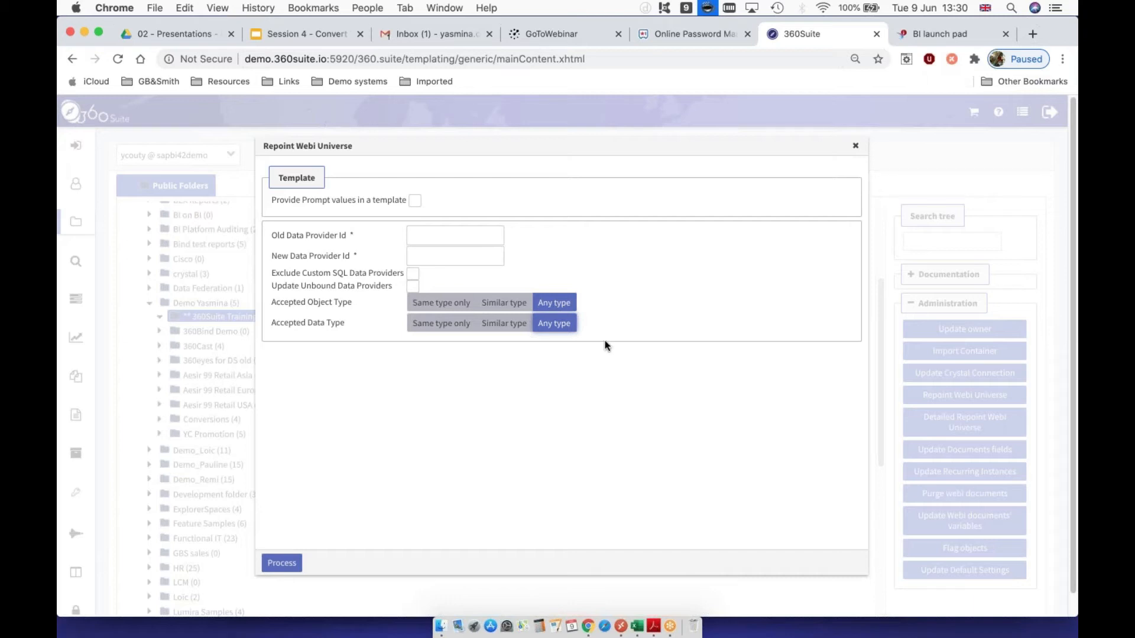
click(855, 151)
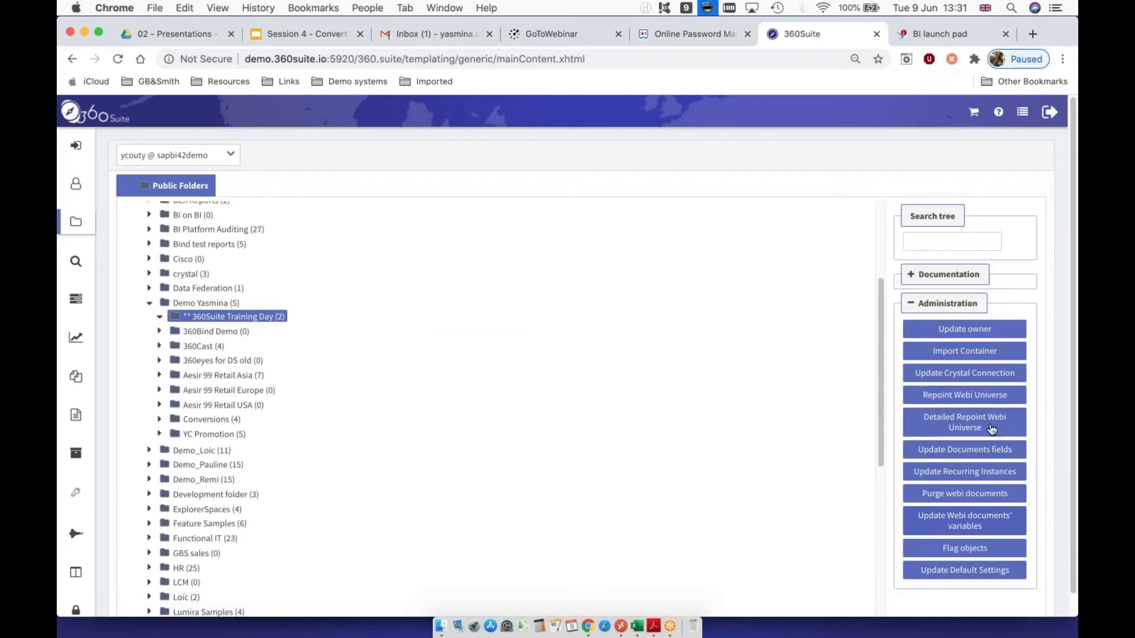
Step: Review the source and accepted type options of the Detailed Repoint Webi Universe action and close it
click(967, 425)
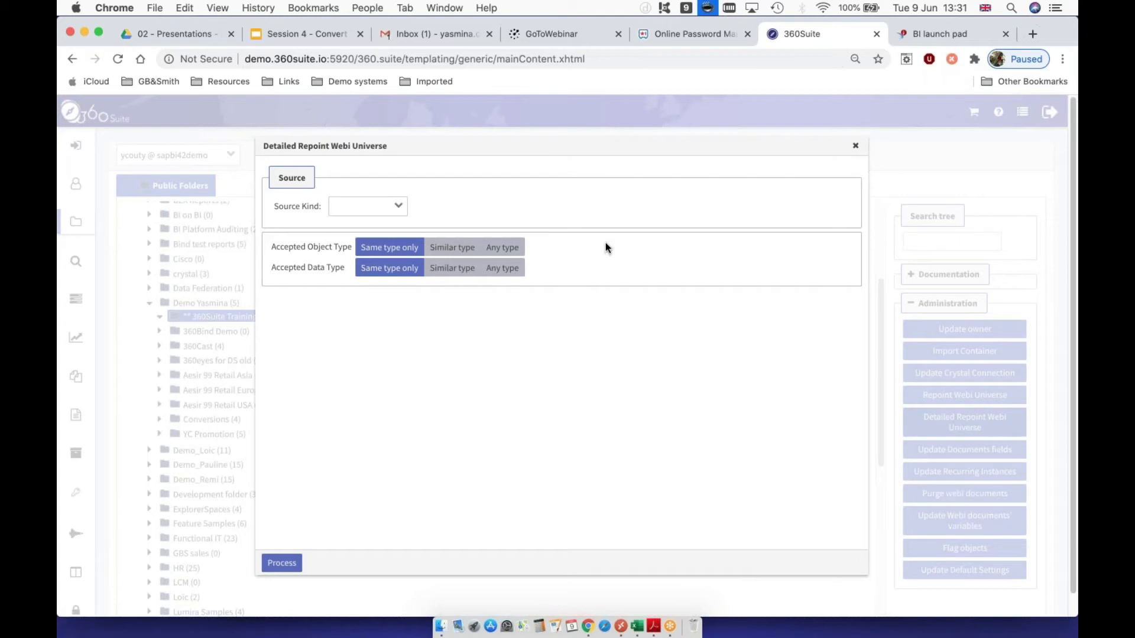
click(855, 150)
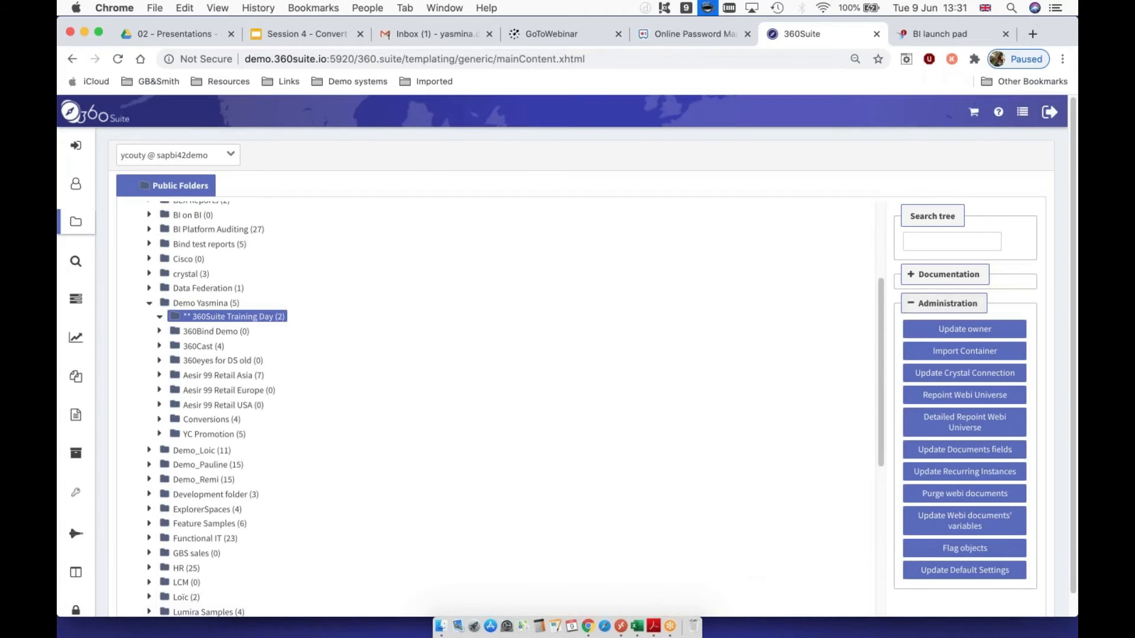
Step: Export the Public Webi Documents' Data Providers documentation for the ** 360Suite Training Day folder in XLS format
scroll(912, 262, down, 1)
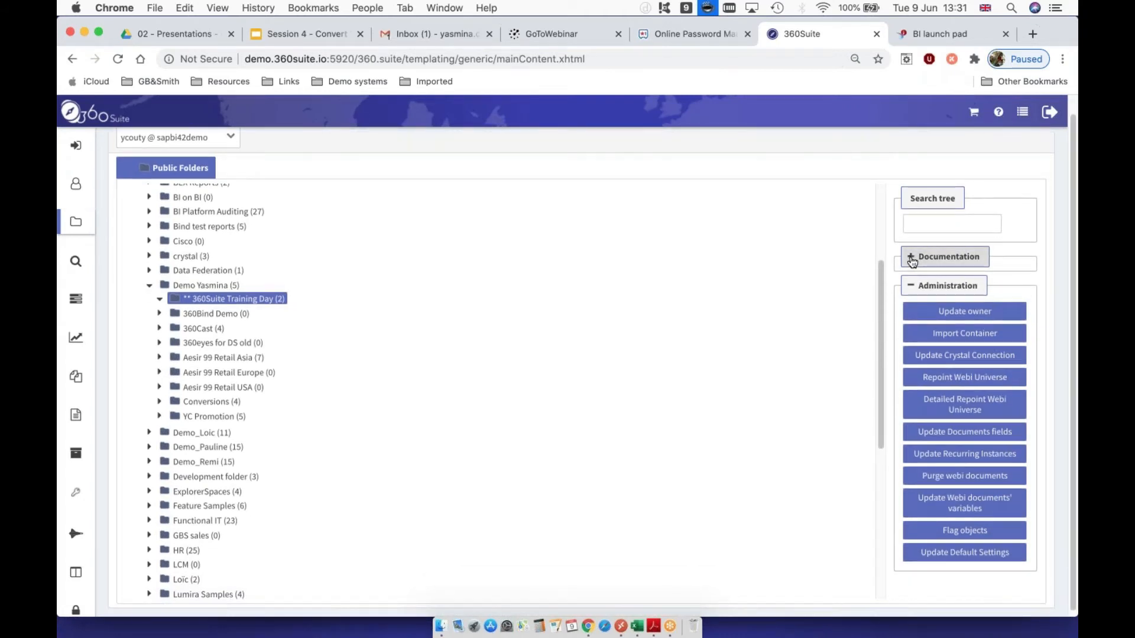
click(912, 259)
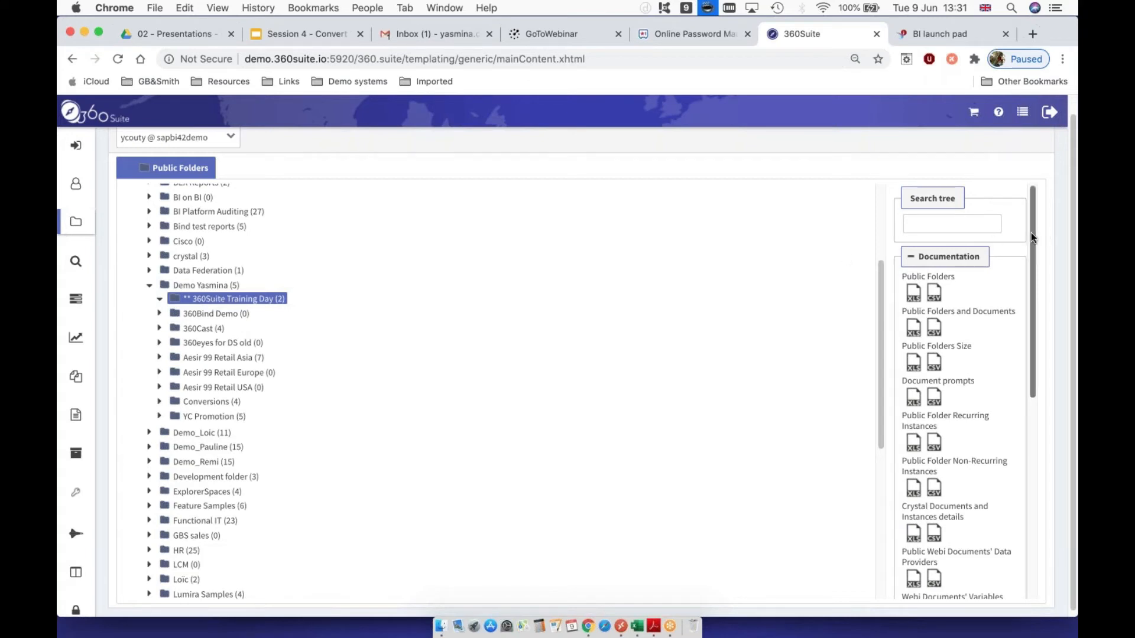
drag(1031, 233, 1024, 307)
scroll(1024, 331, down, 5)
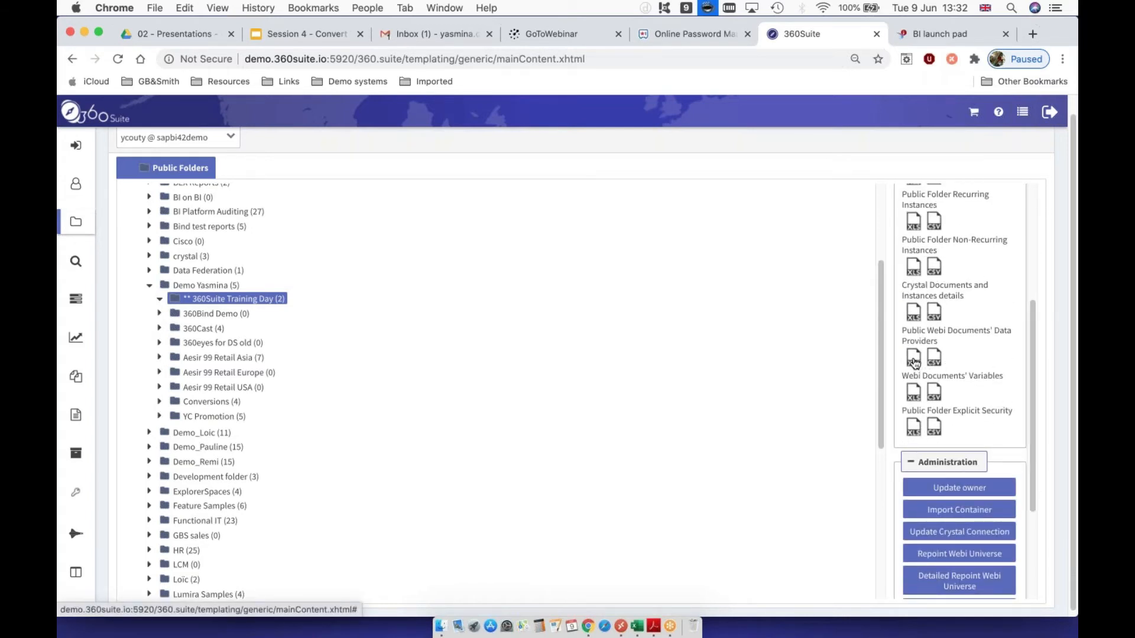
click(914, 360)
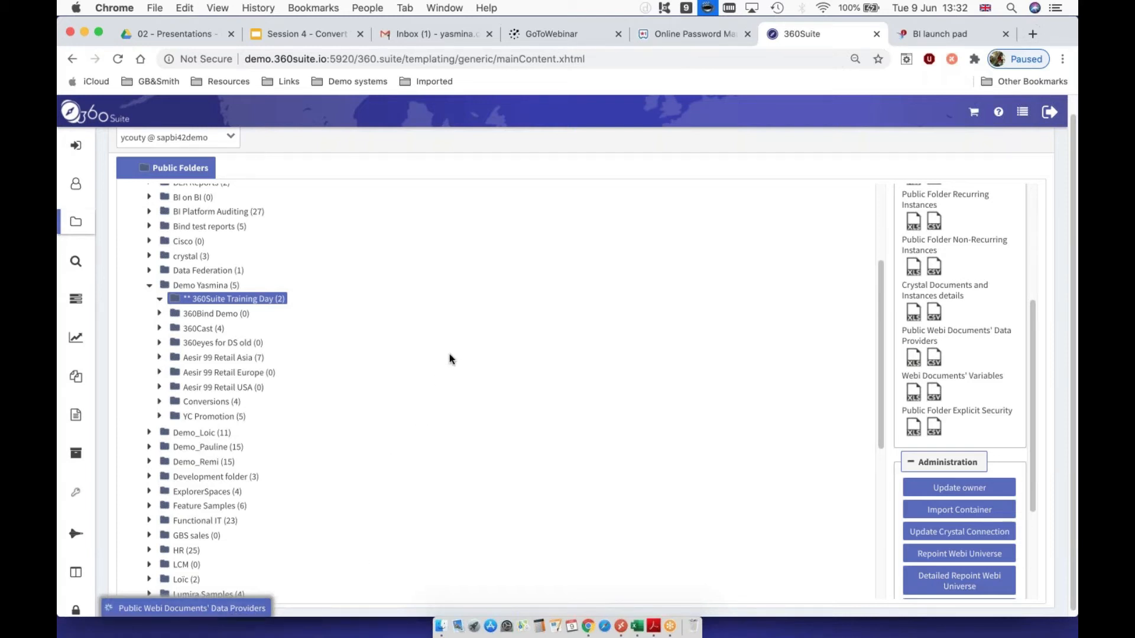
Step: Open the list of universes and select Sakila.unx in the Aesir 99 Retail Universes path
click(75, 228)
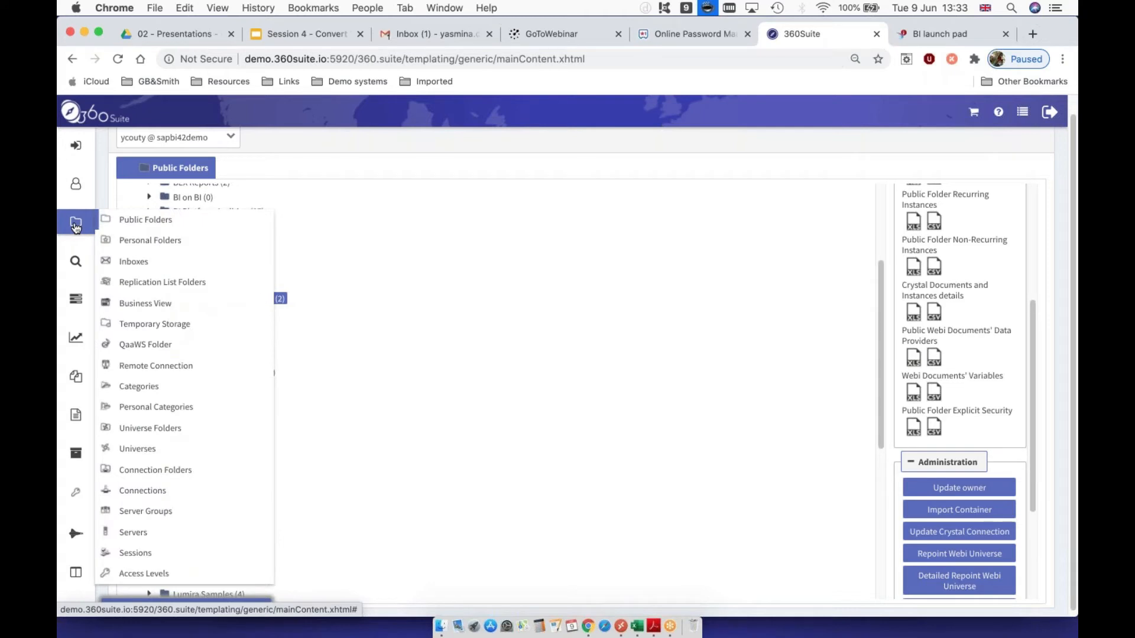
click(153, 452)
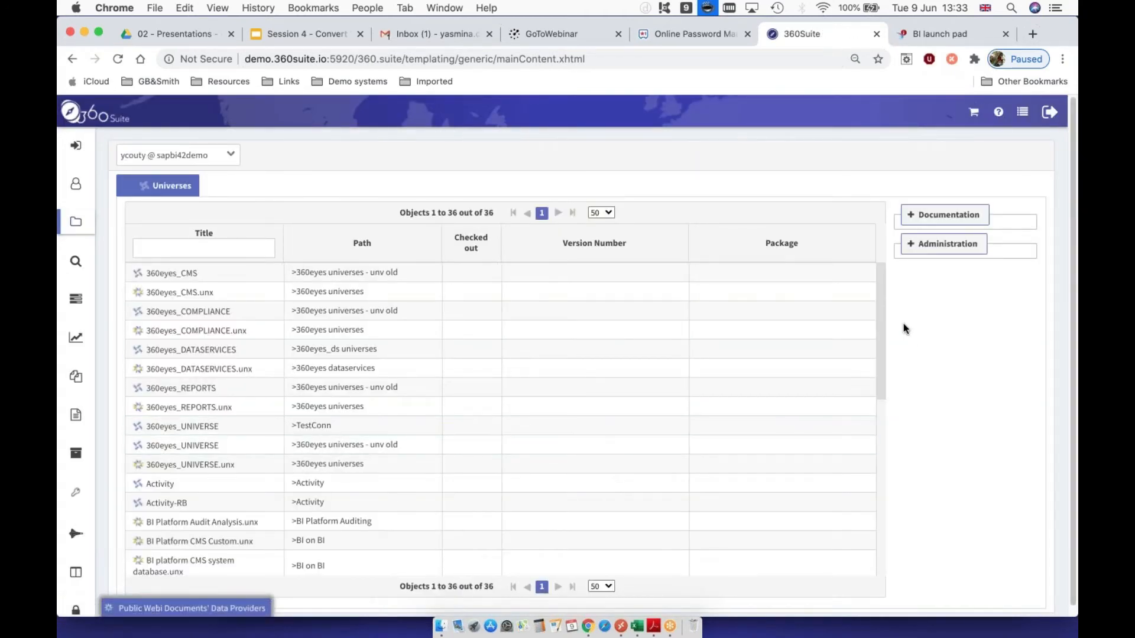
drag(877, 319, 877, 493)
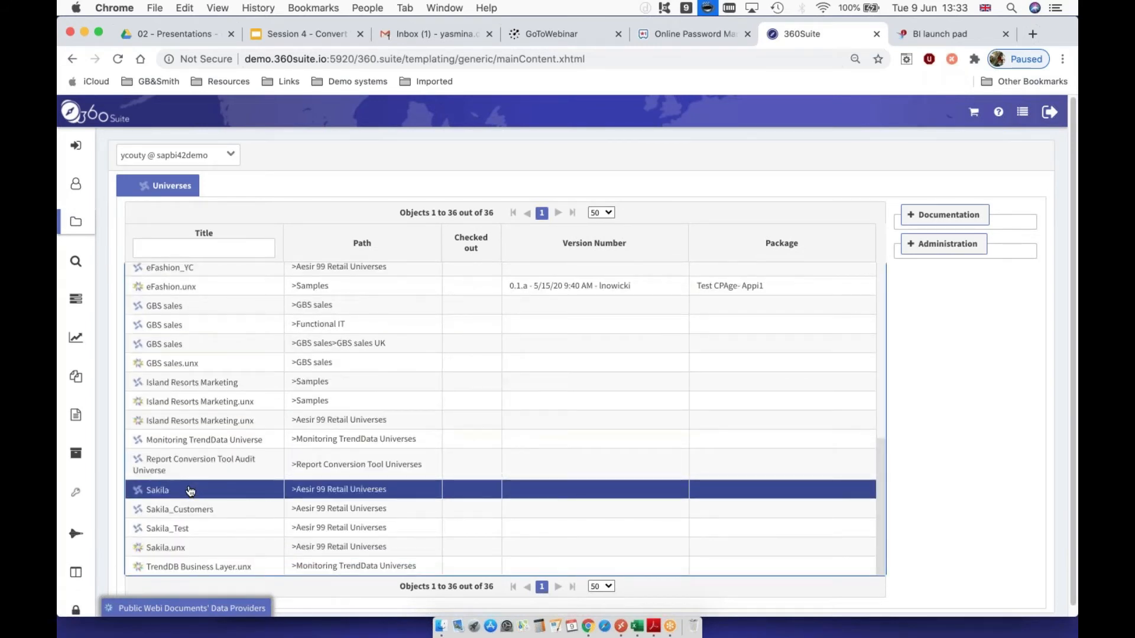
click(182, 550)
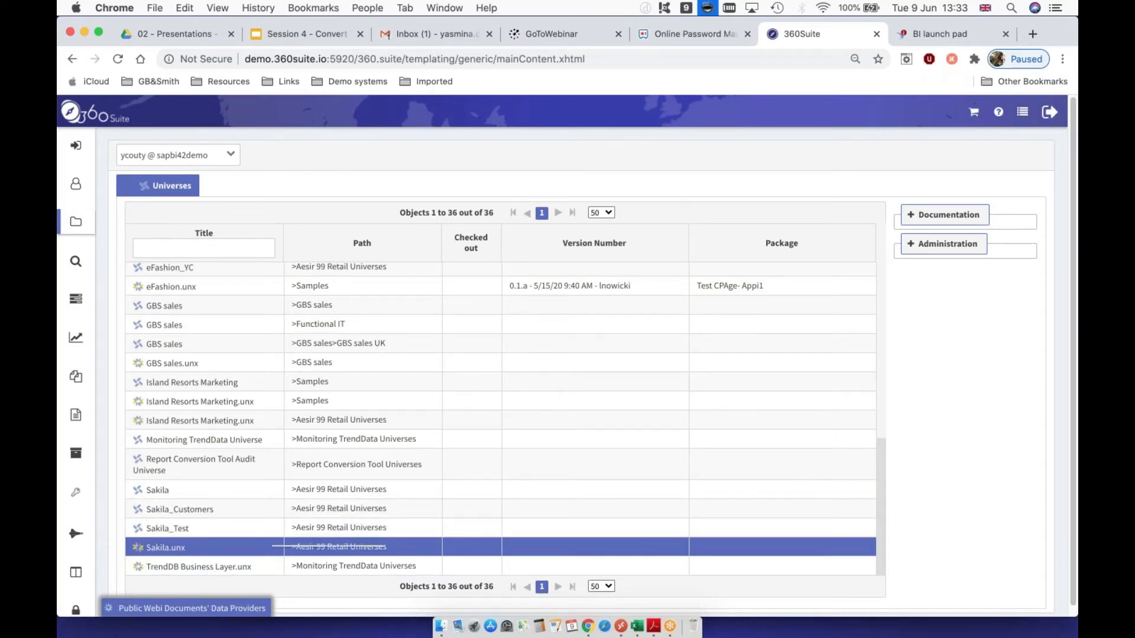
Step: Open the properties of the Sakila.unx universe, copy its ID, and close them without updating
right_click(272, 548)
click(286, 396)
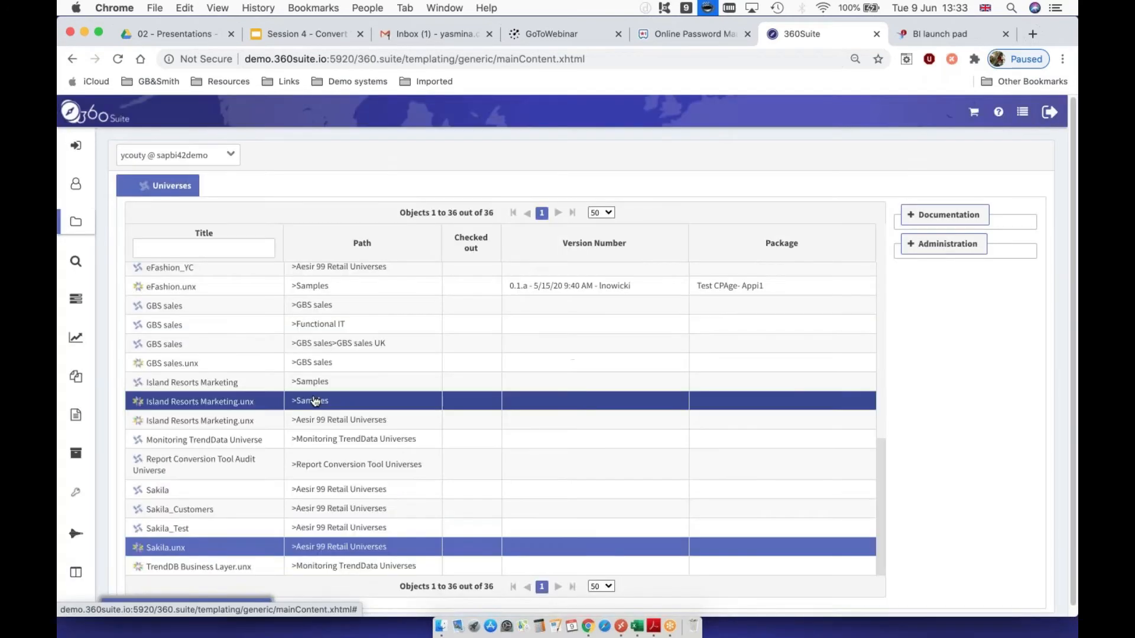
drag(362, 386, 328, 387)
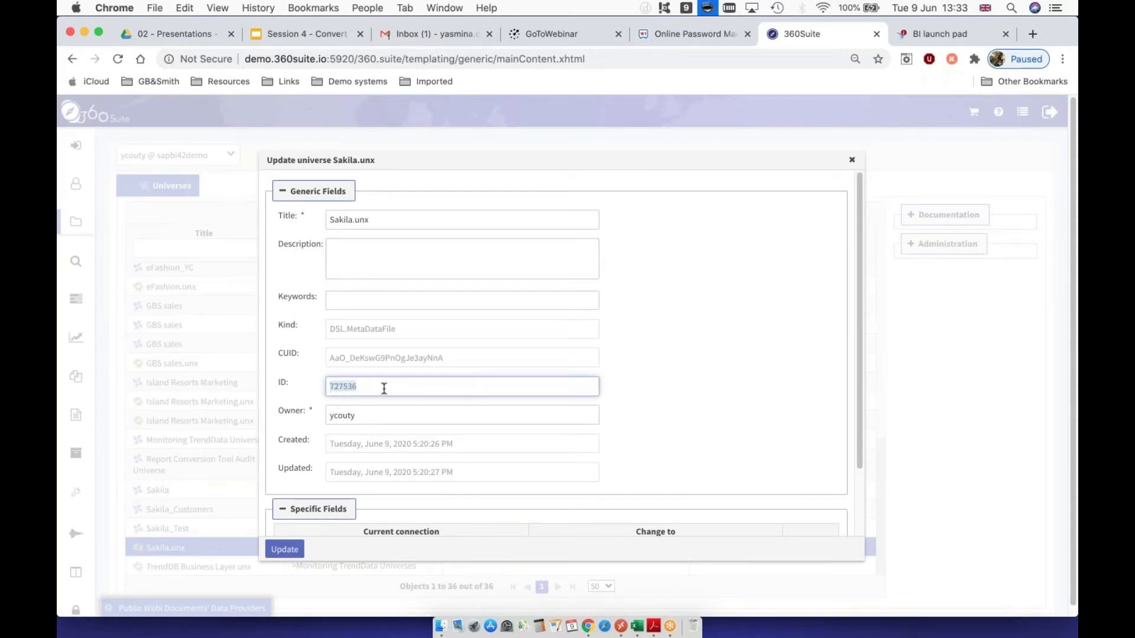
right_click(340, 387)
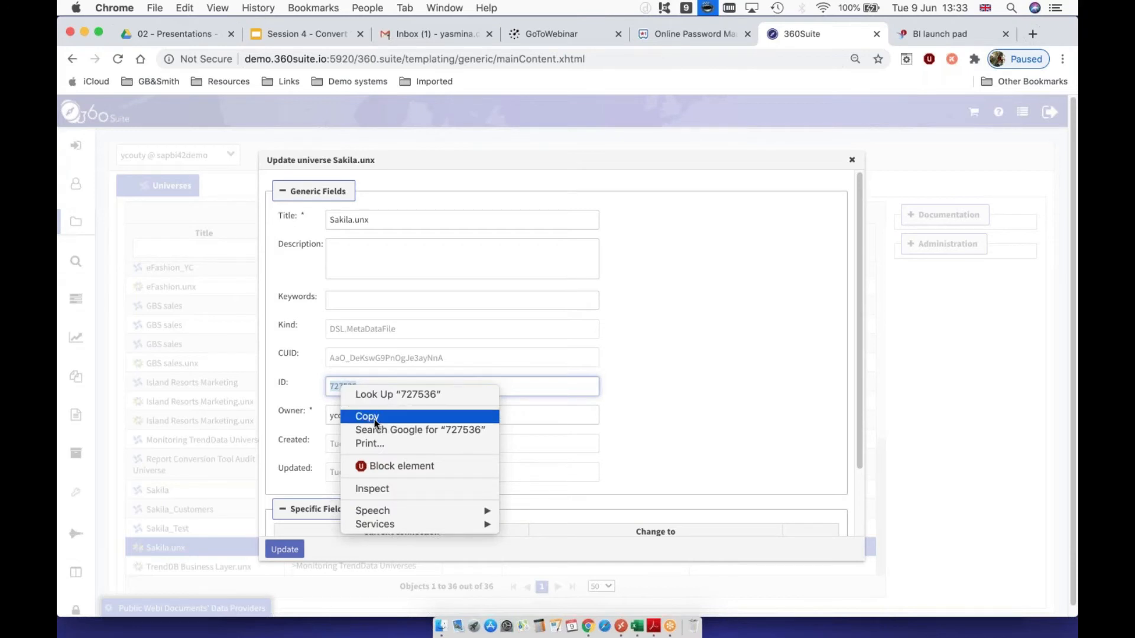
click(375, 417)
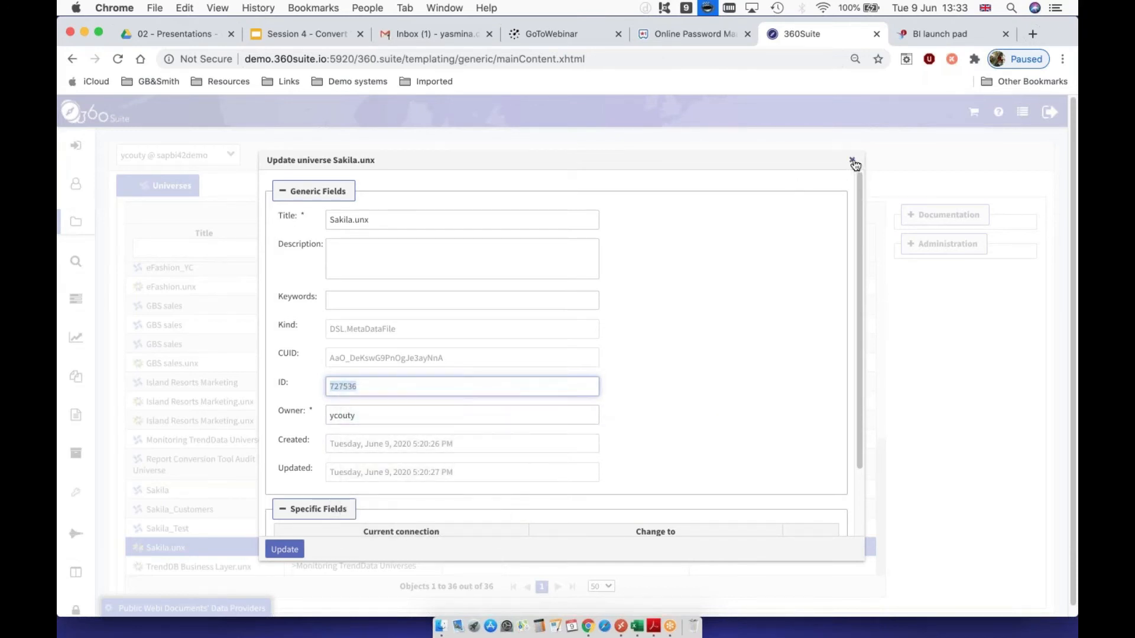
click(853, 163)
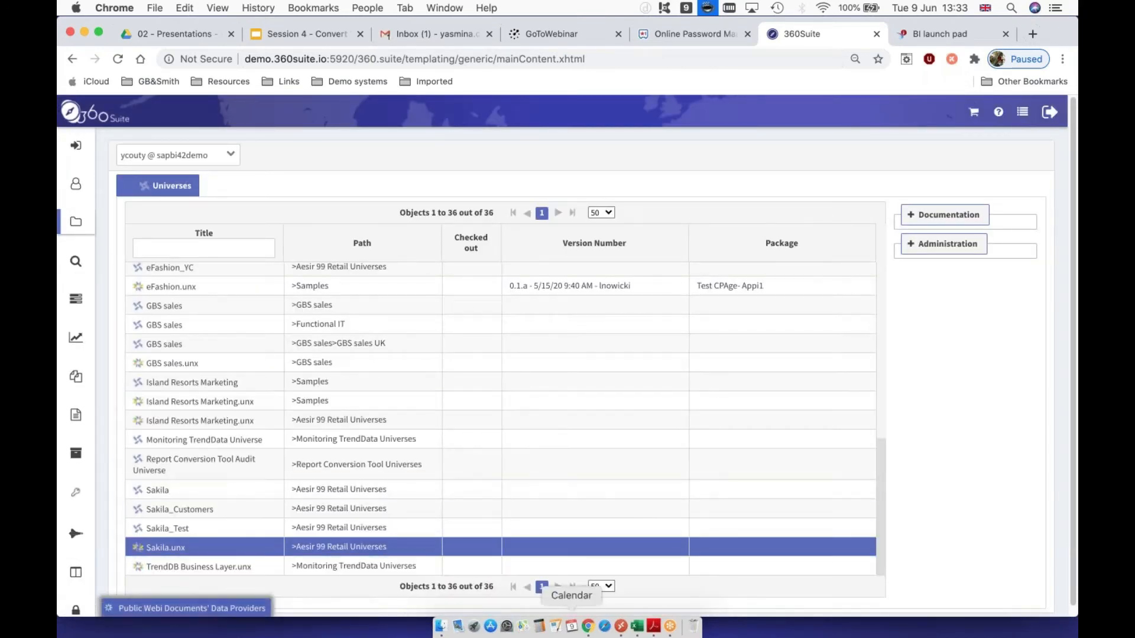
Step: Switch to the exported data providers workbook in Excel and examine its document paths, names, data providers, universe IDs and types
click(638, 627)
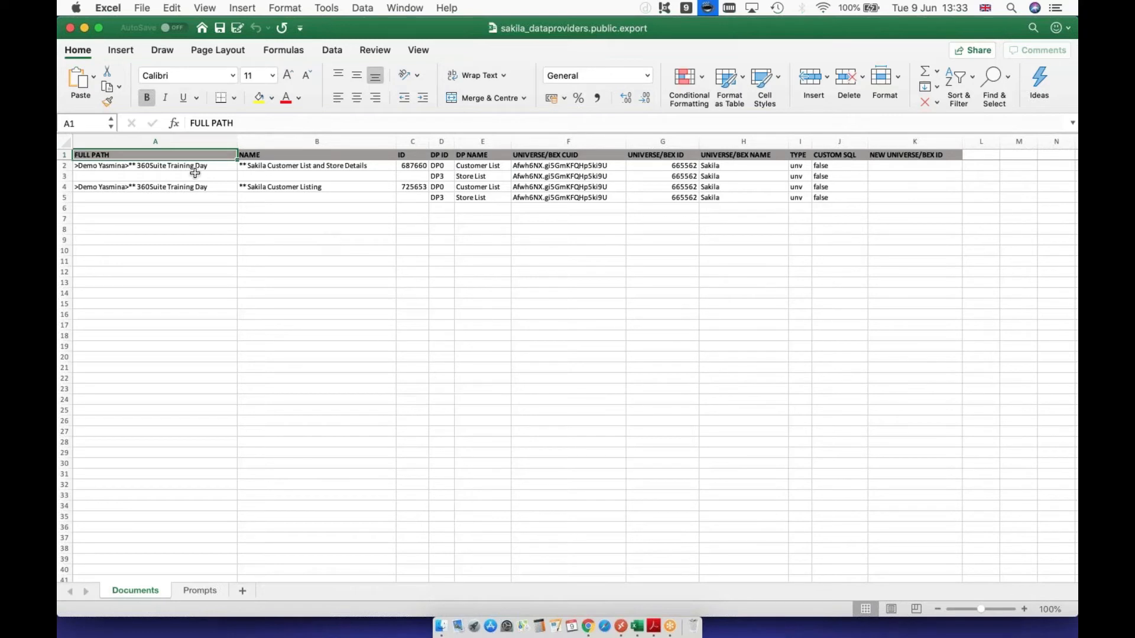
drag(289, 167, 291, 188)
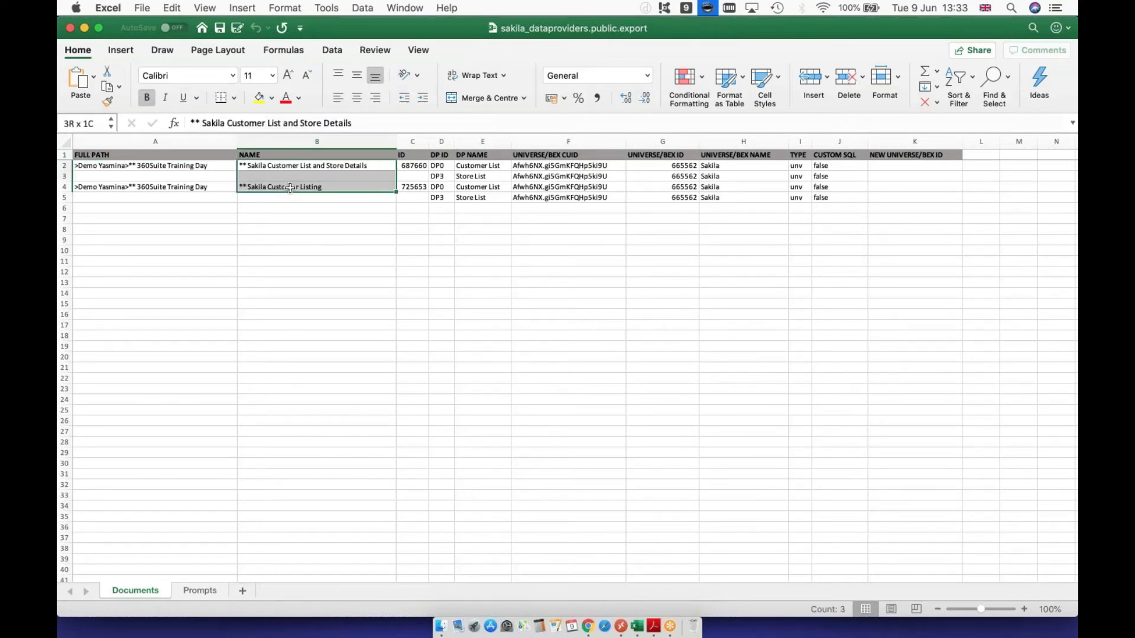
drag(206, 166, 205, 186)
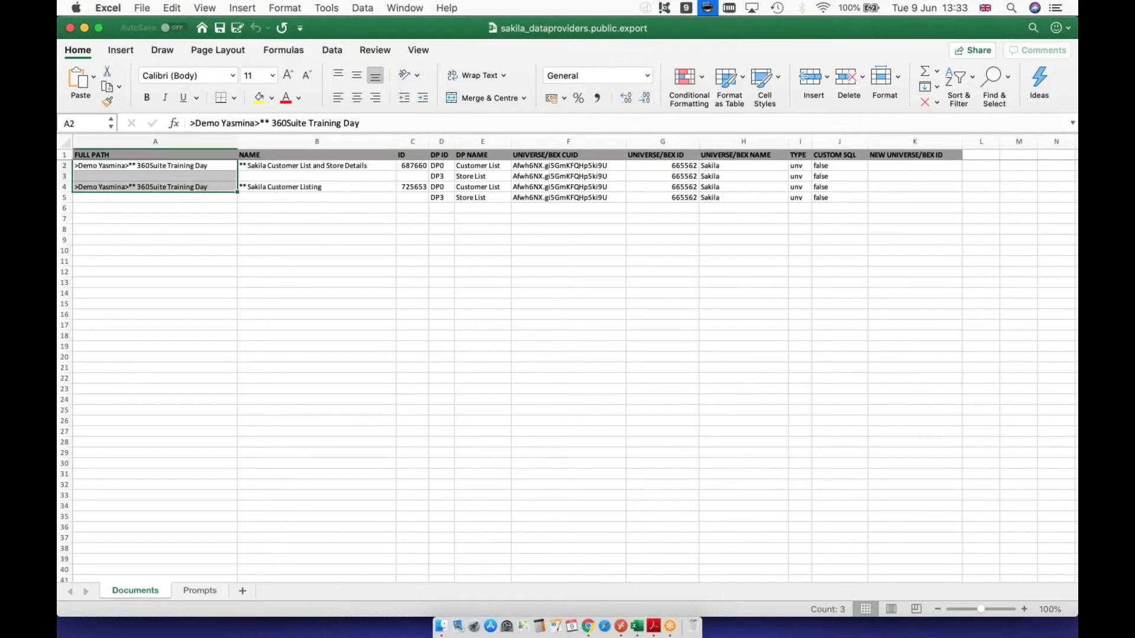
drag(486, 166, 494, 197)
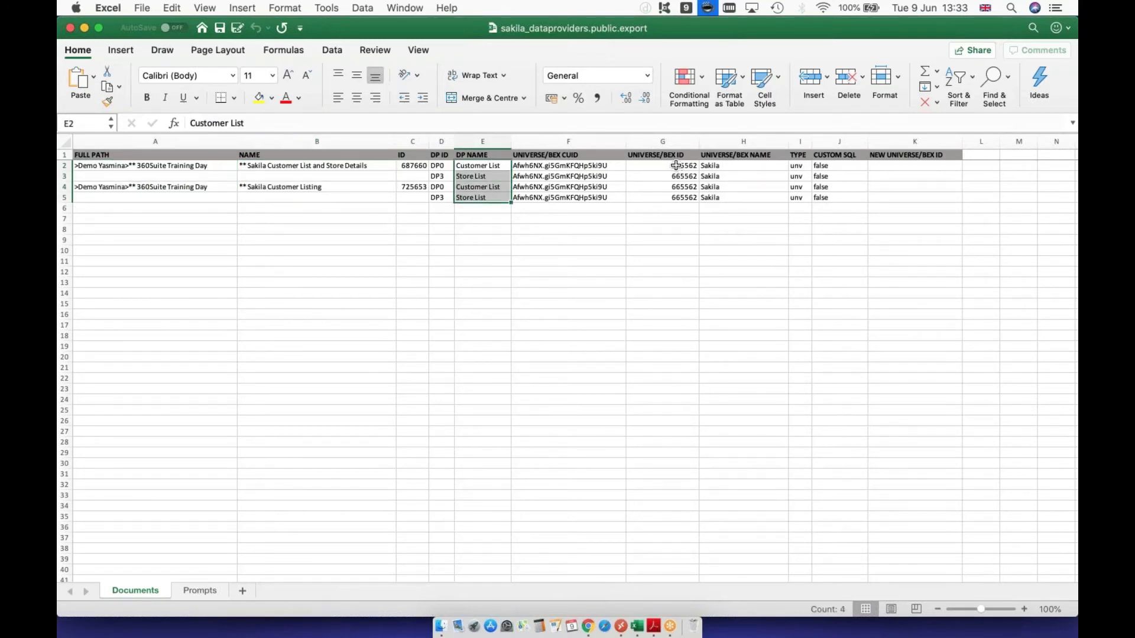
drag(676, 168, 682, 196)
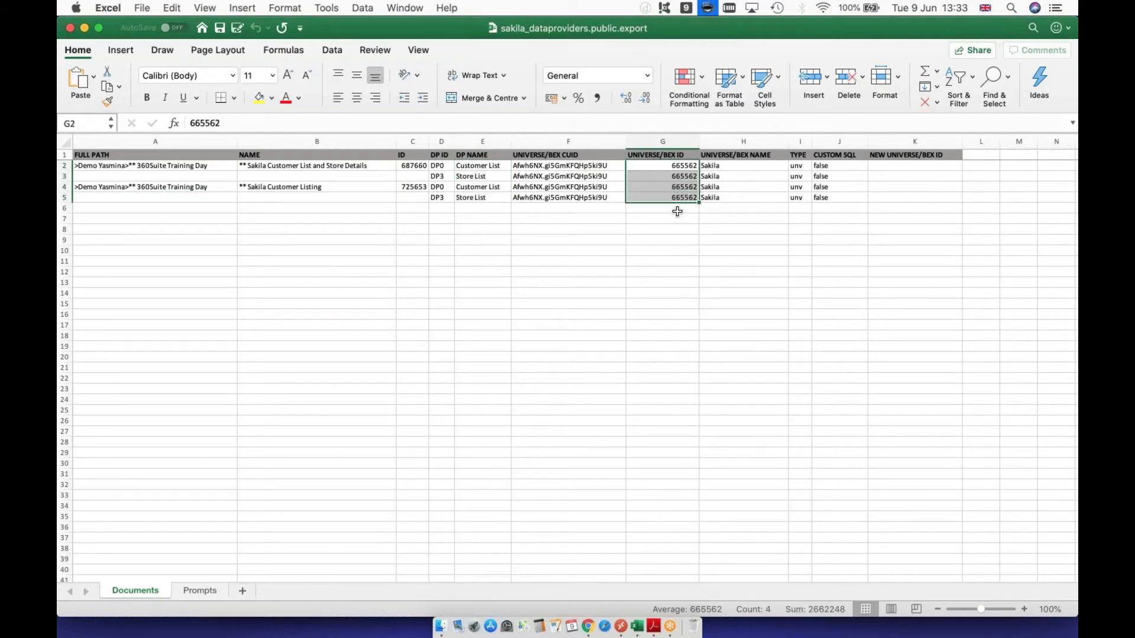
drag(800, 168, 801, 206)
drag(647, 166, 650, 195)
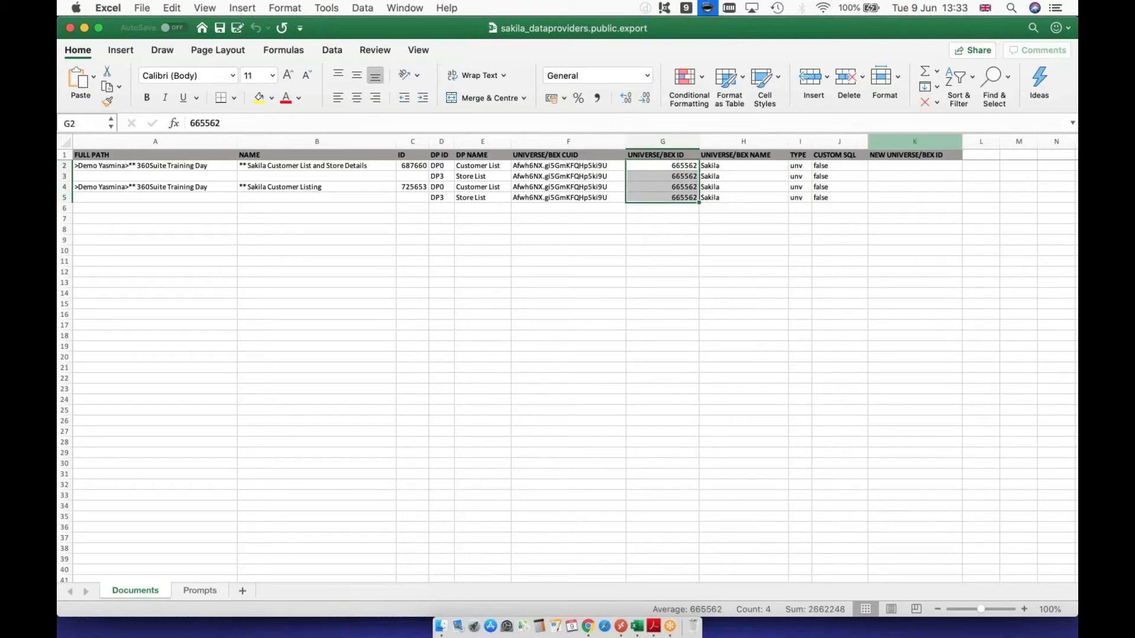
click(914, 141)
click(800, 230)
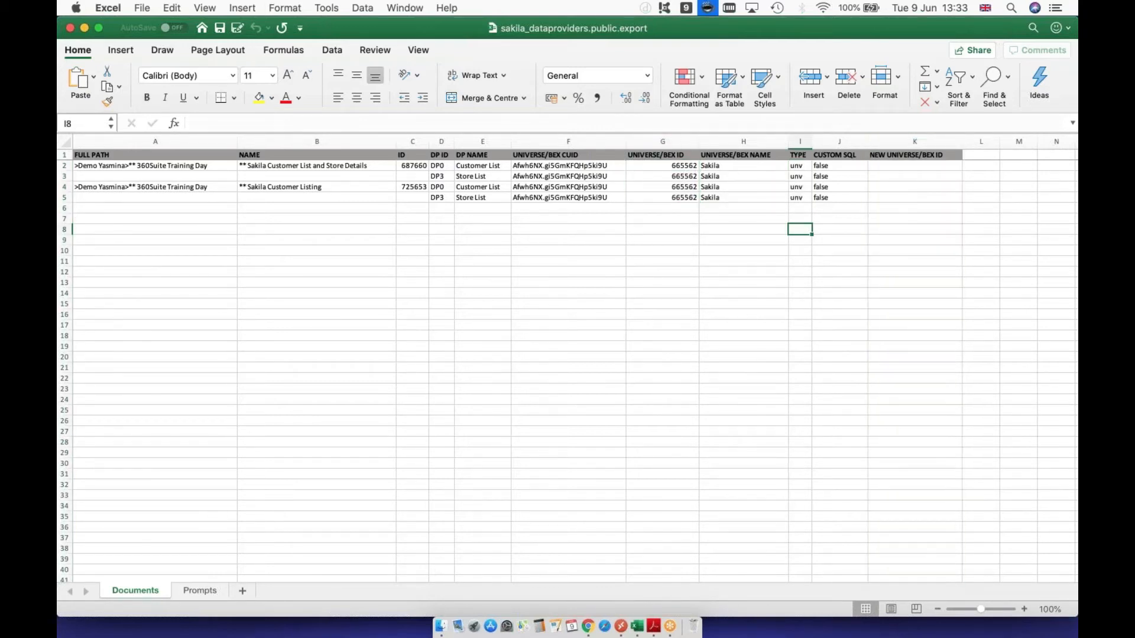
Step: Enter 727536 as the new universe ID for both data providers of ** Sakila Customer List and Store Details
click(889, 166)
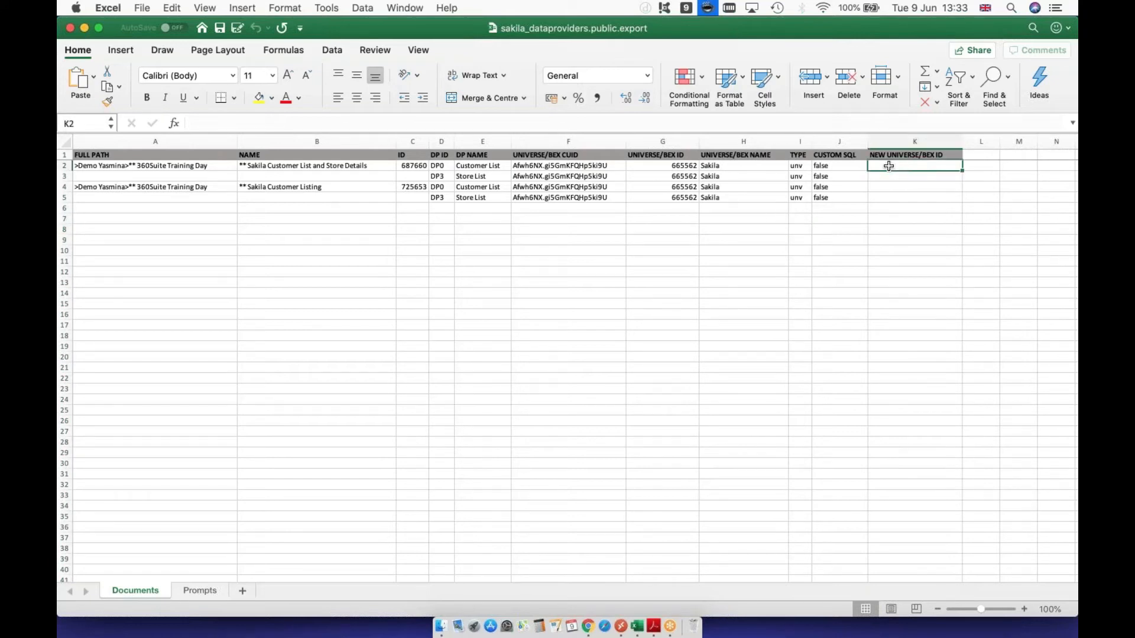
click(644, 124)
text(727536)
click(874, 180)
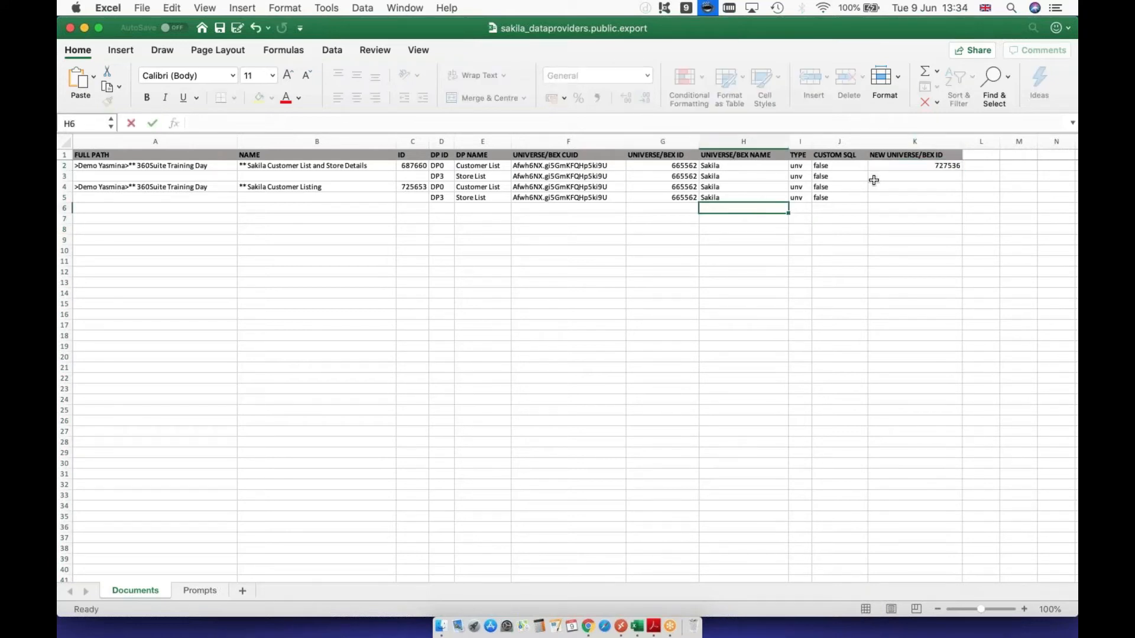
click(383, 122)
text(727536)
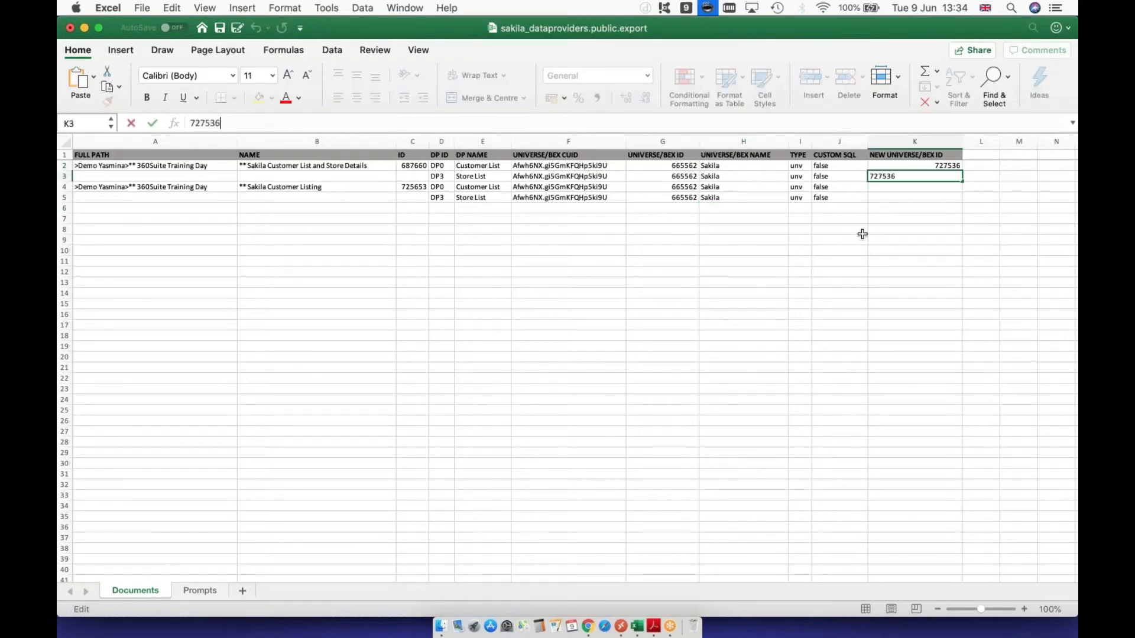
key(Return)
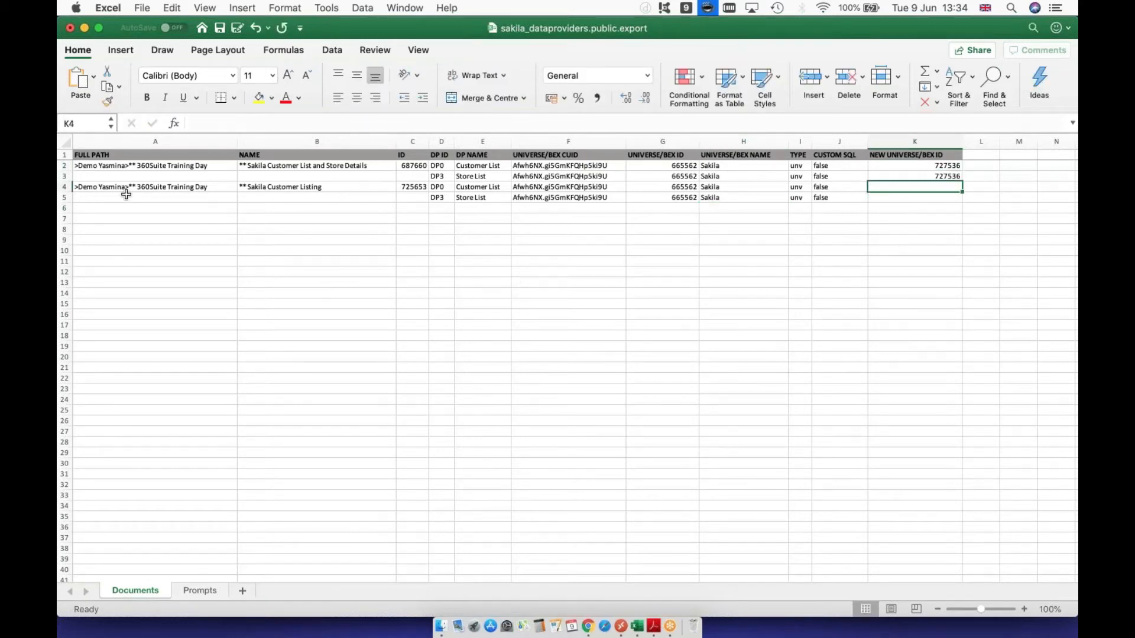
Step: Delete the two ** Sakila Customer Listing rows from the Documents sheet, then save and minimise the workbook
drag(66, 185, 69, 198)
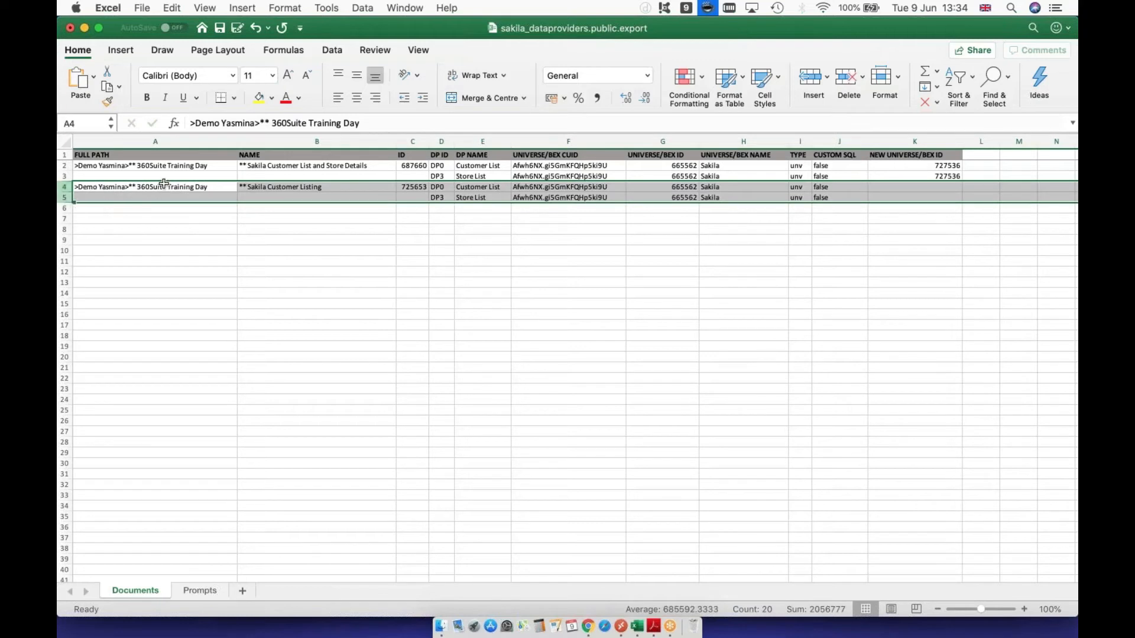
right_click(133, 199)
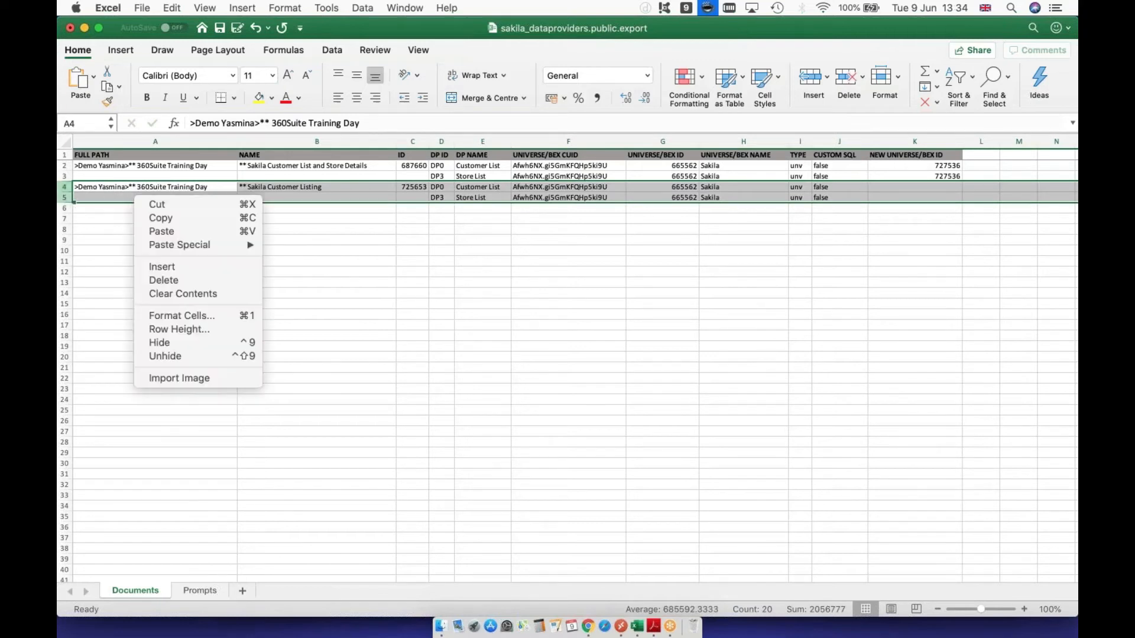
click(177, 280)
click(438, 240)
drag(65, 166, 67, 177)
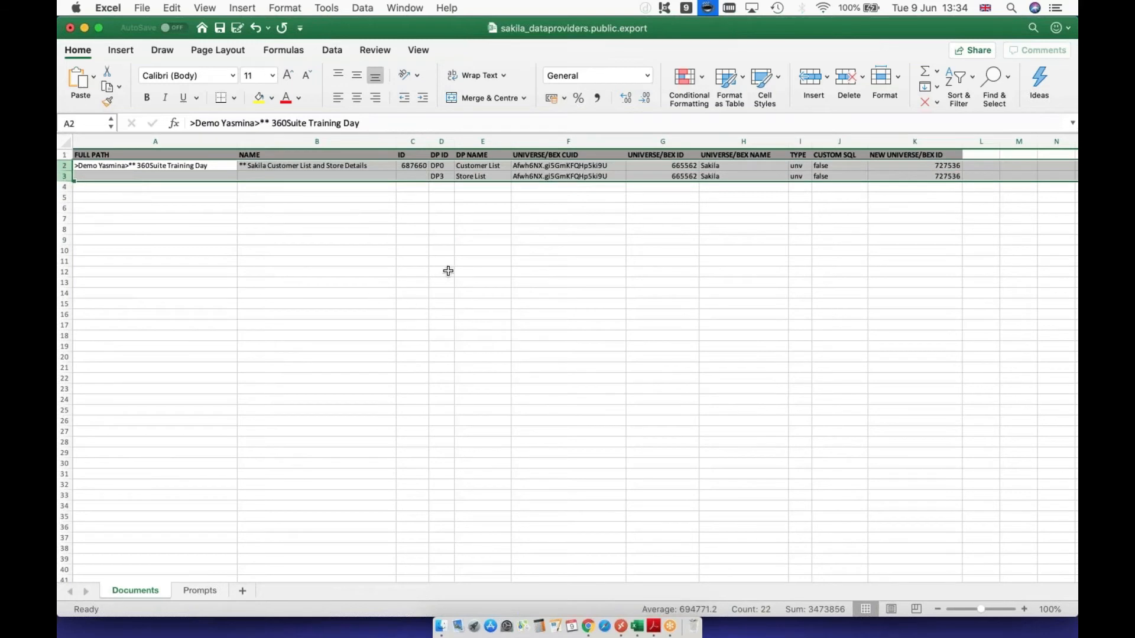
click(322, 263)
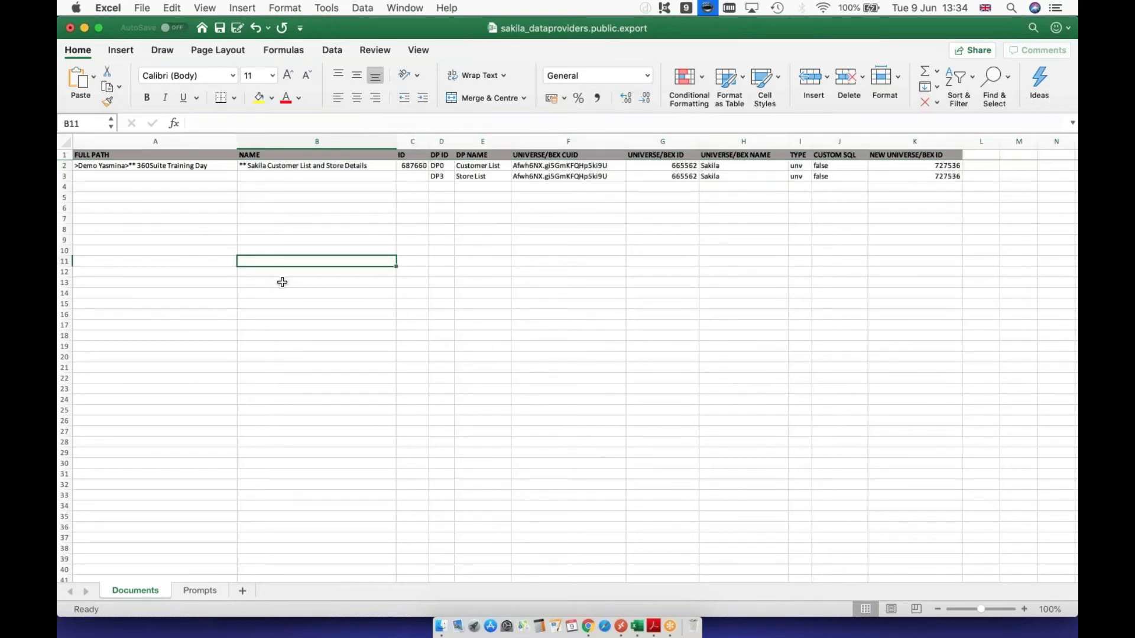
click(220, 29)
click(84, 29)
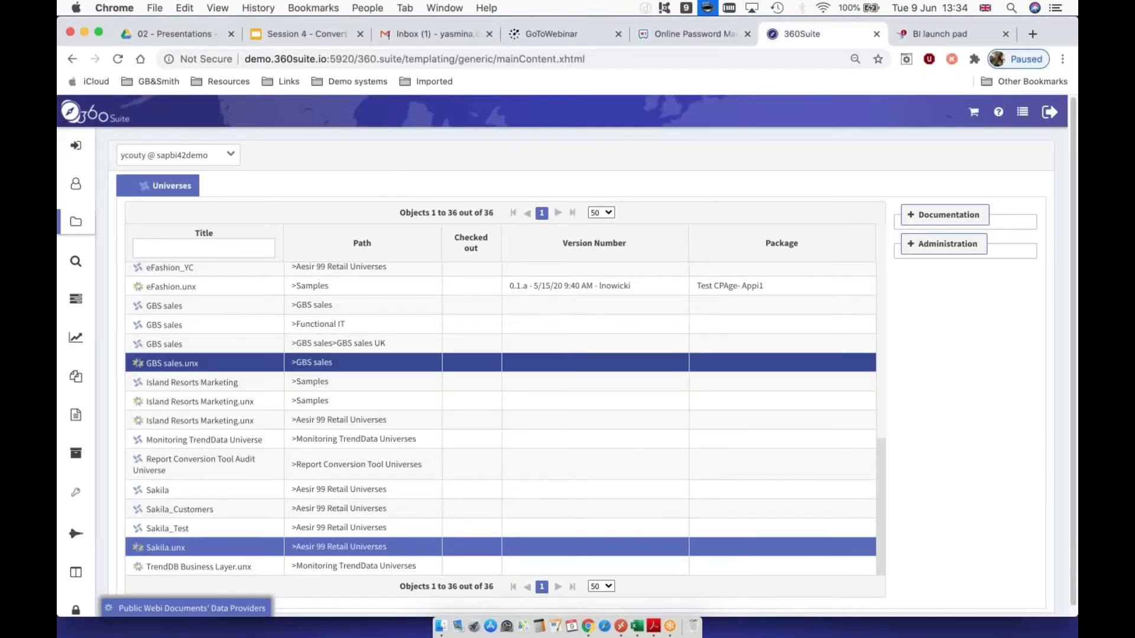
Step: Open the public folders in 360Suite and select the ** 360Suite Training Day folder
click(73, 224)
click(133, 224)
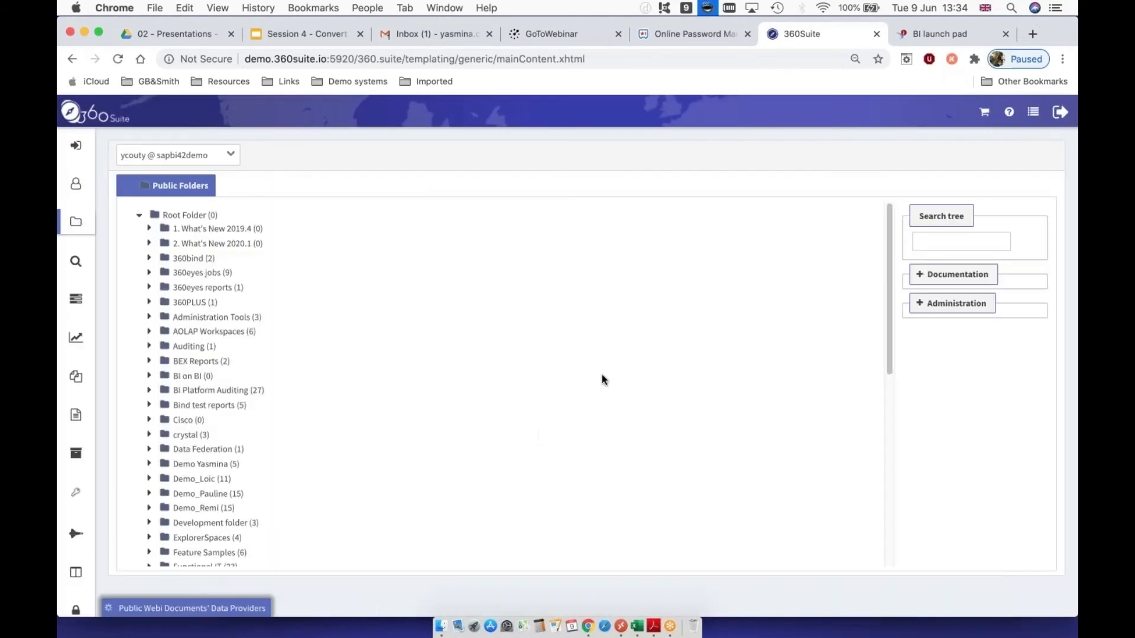
drag(884, 271, 881, 319)
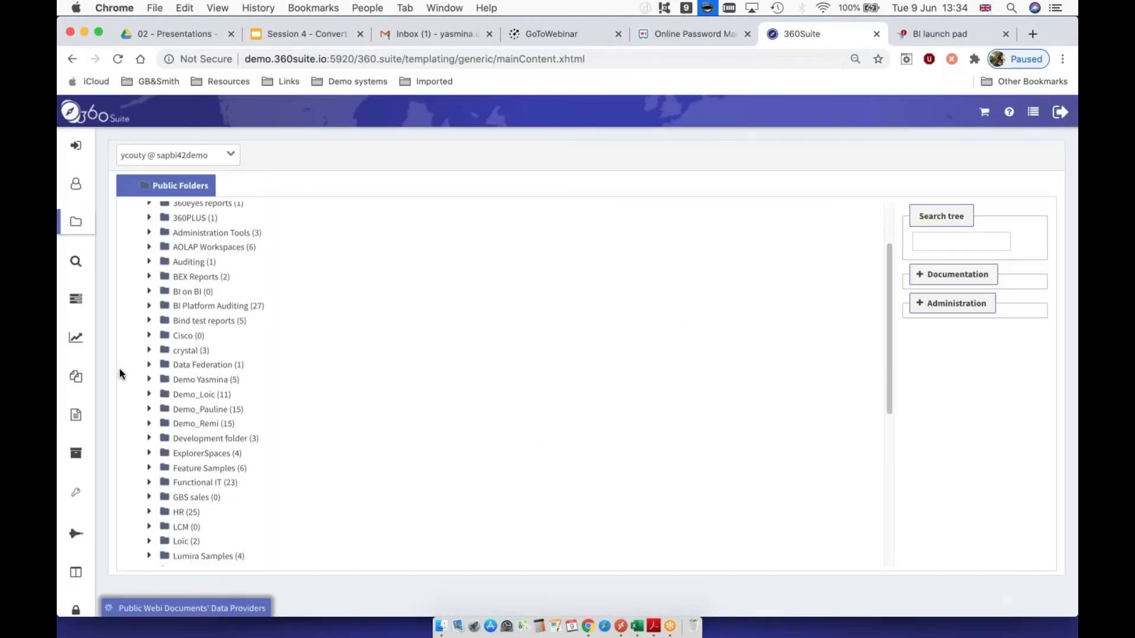
click(149, 380)
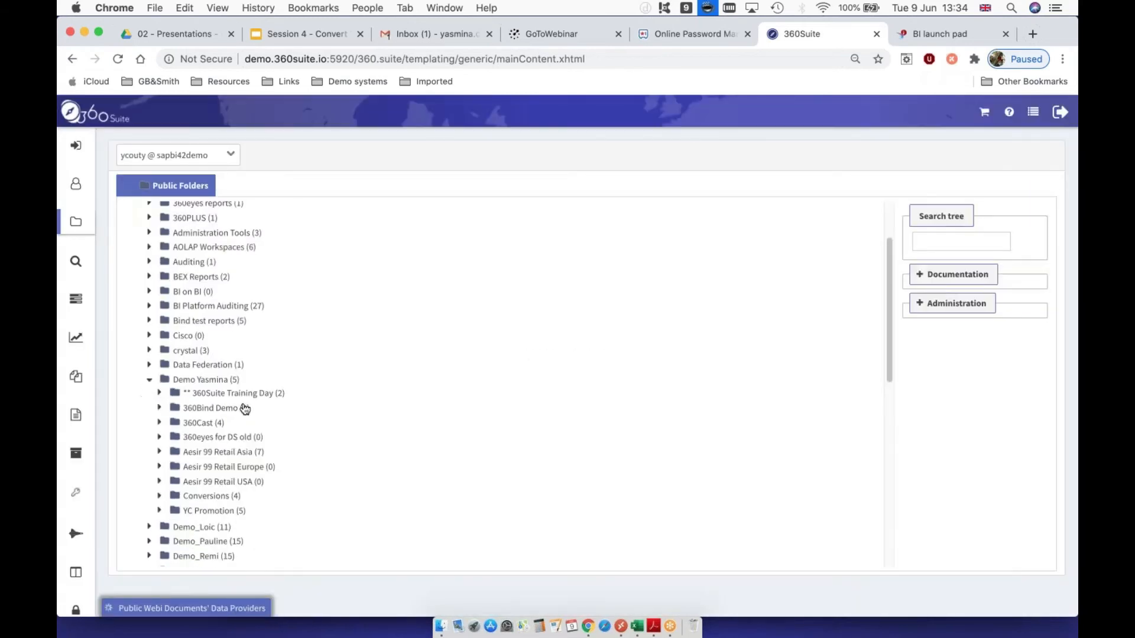
click(242, 396)
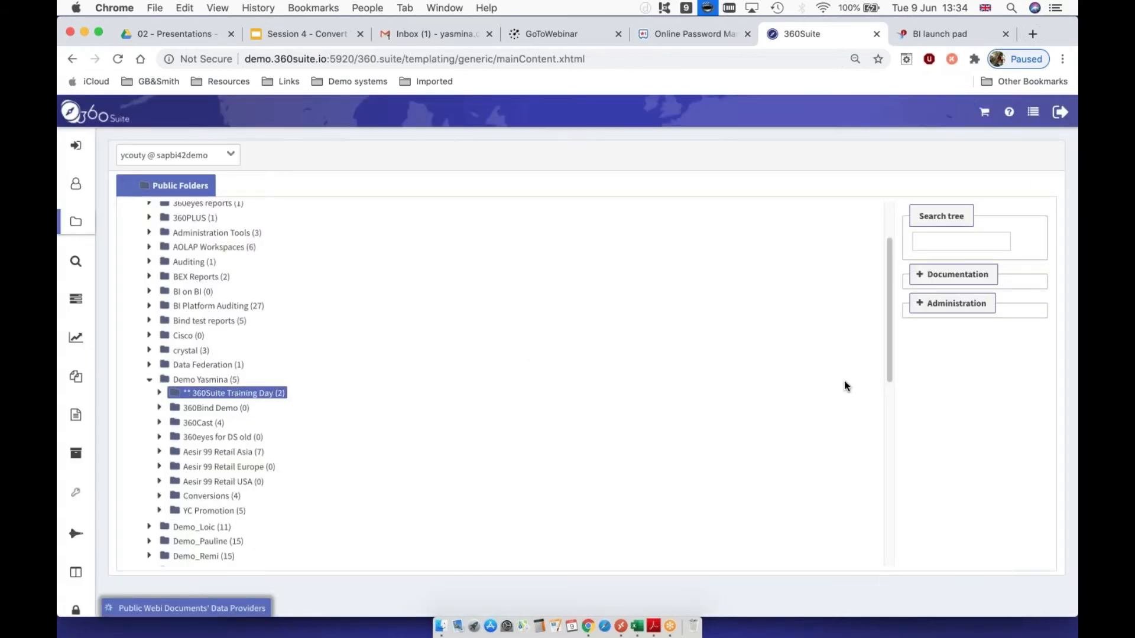
Step: Start a Detailed Repoint Webi Universe action with File System as source and upload sakila_dataproviders.public.export.xlsx
click(922, 307)
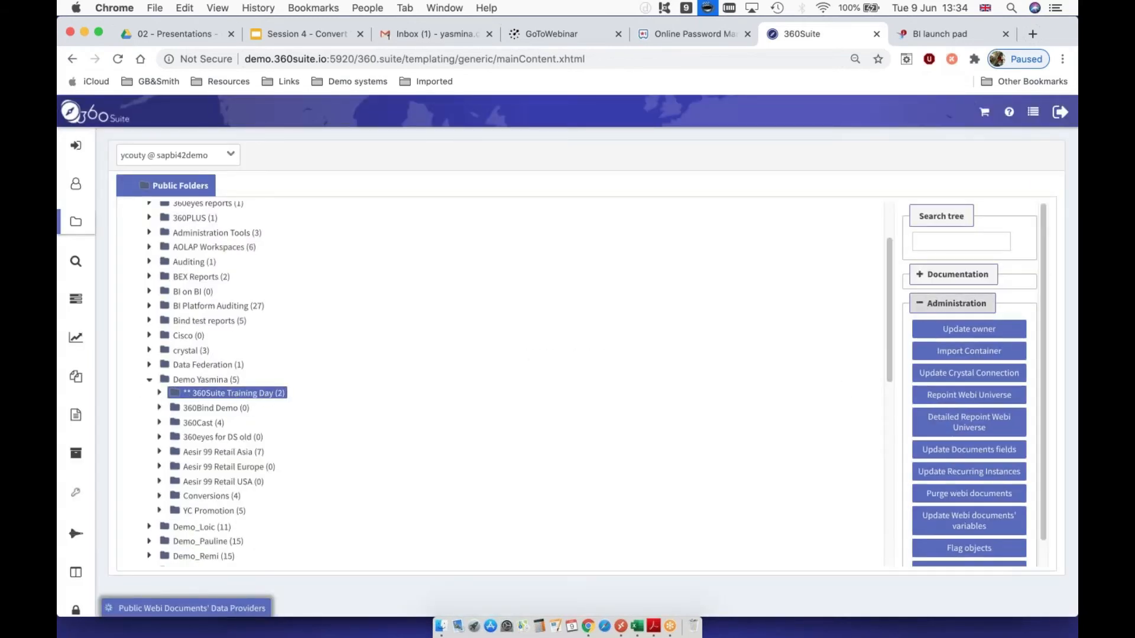
click(963, 426)
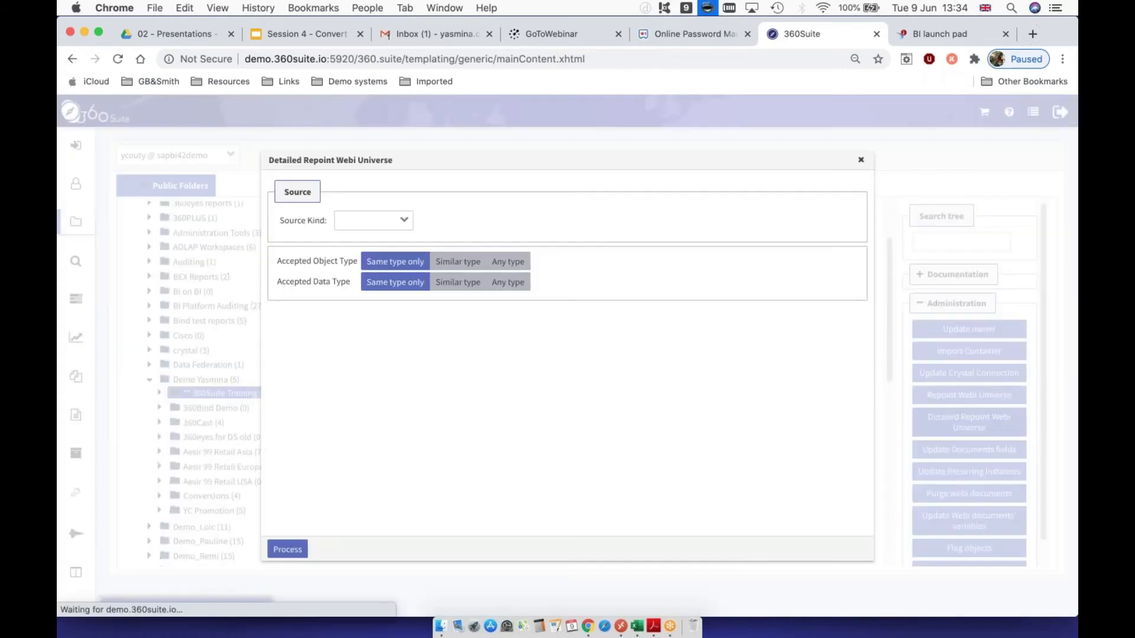
click(405, 220)
click(385, 258)
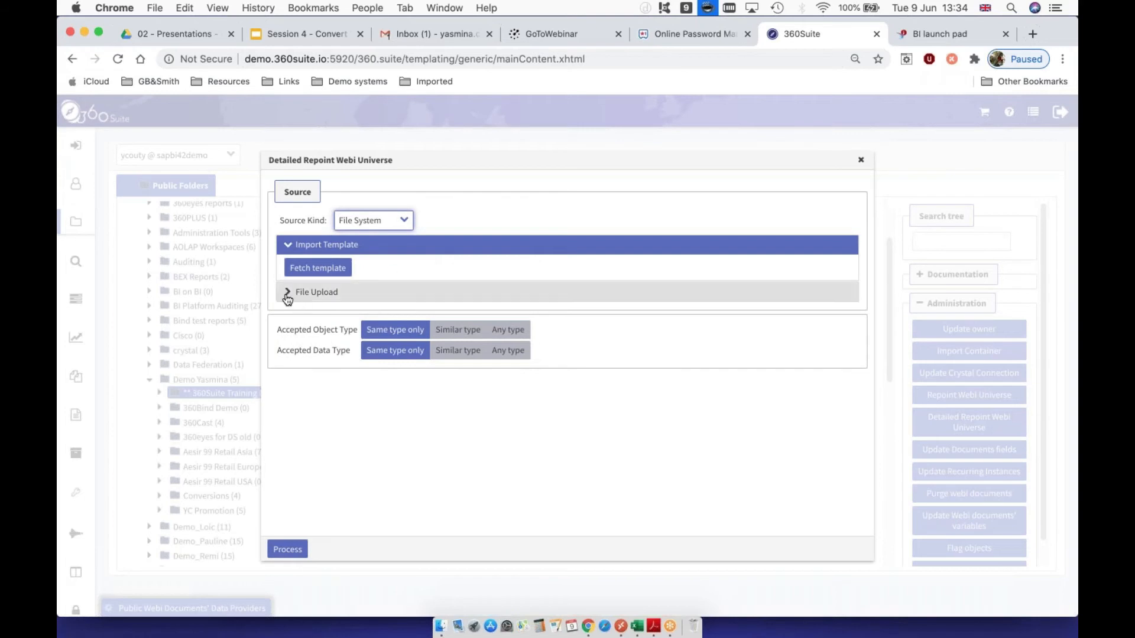
click(317, 292)
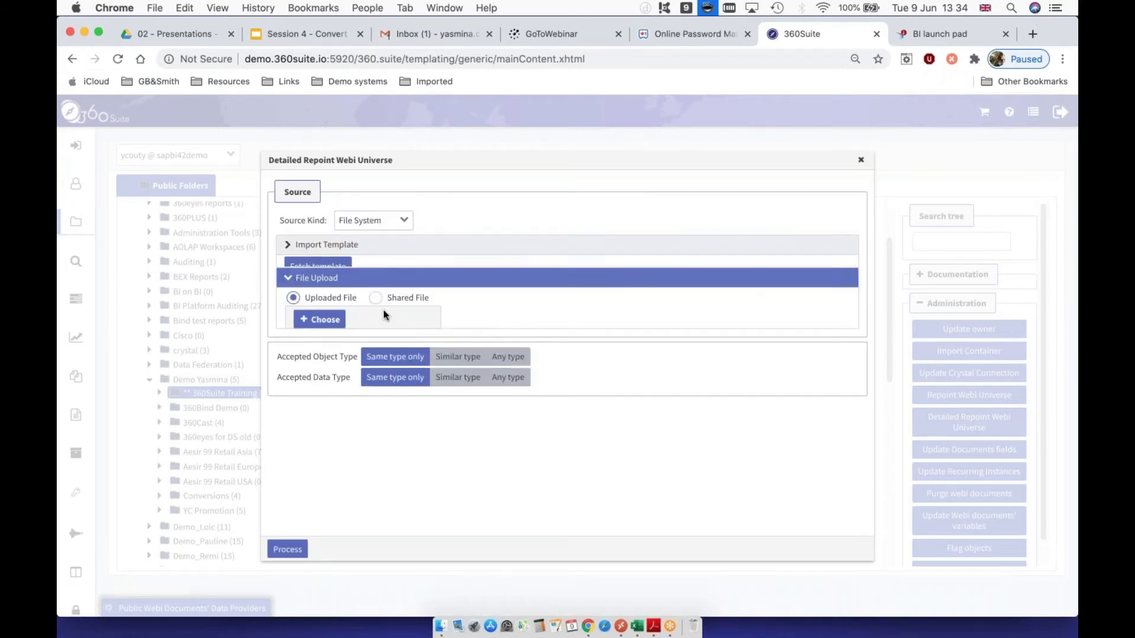
click(333, 311)
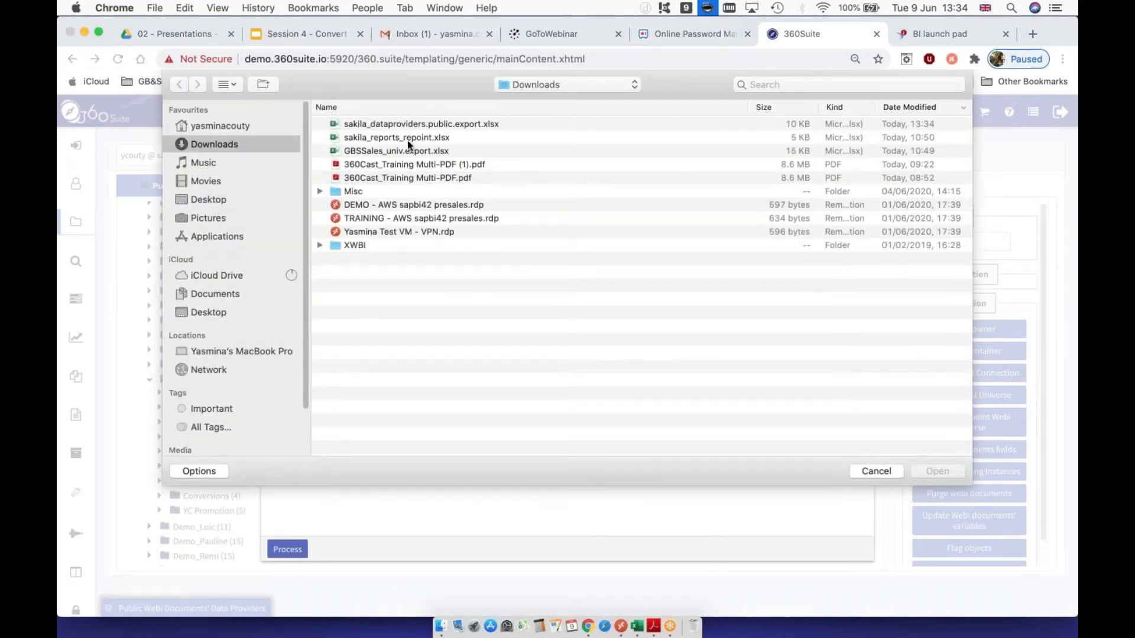
click(400, 123)
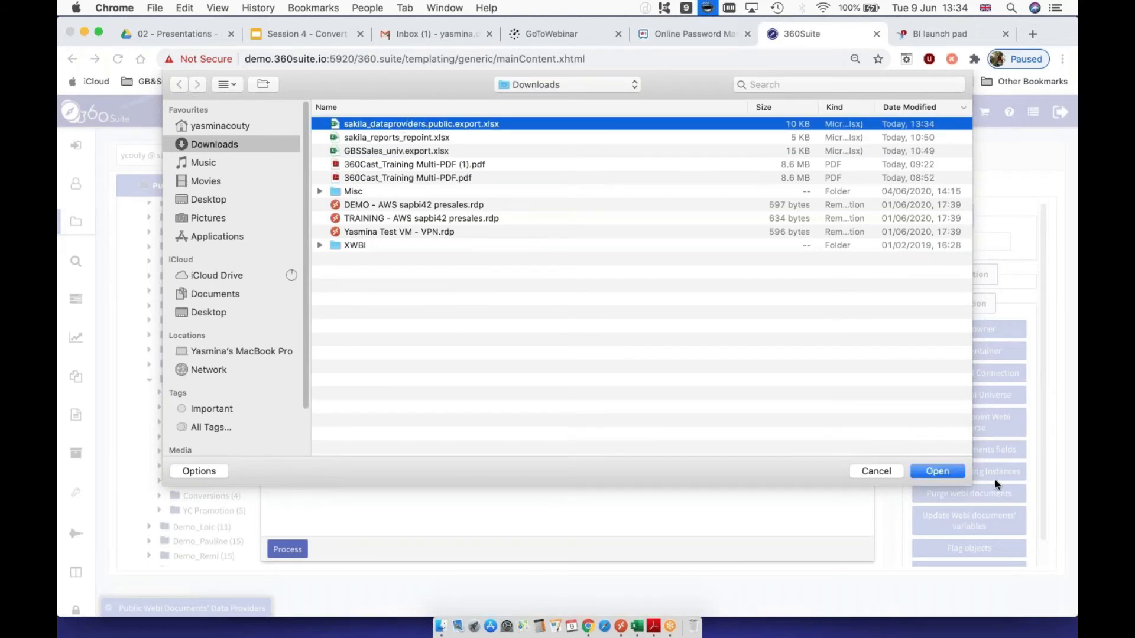
click(942, 473)
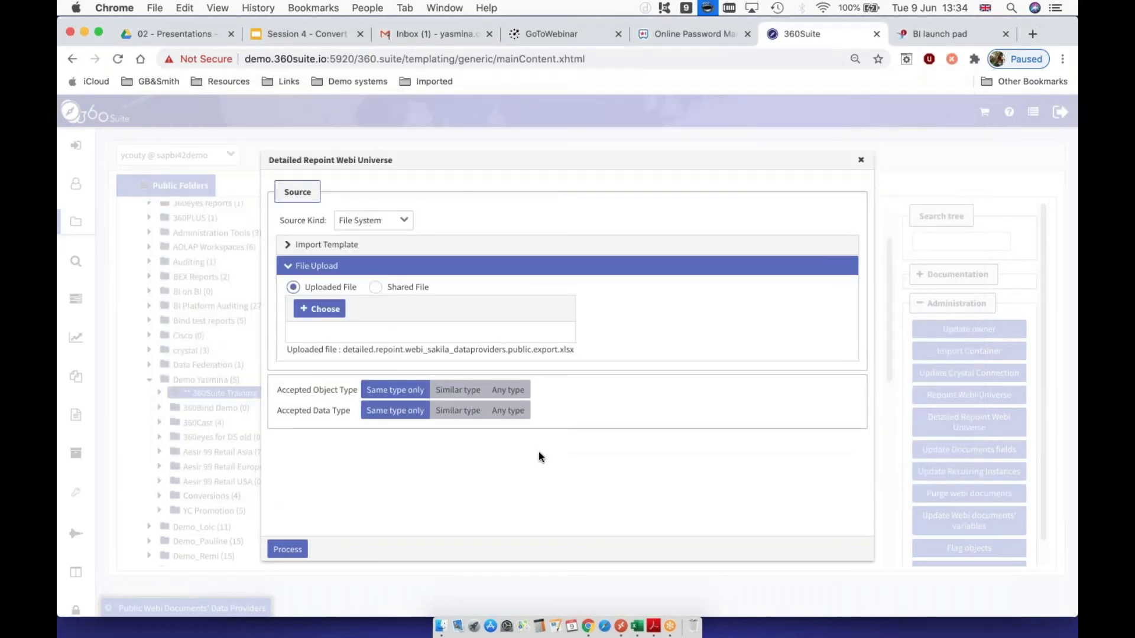
Step: Set the accepted object type and data type to Any type and process the detailed repoint
click(508, 390)
click(508, 410)
click(282, 544)
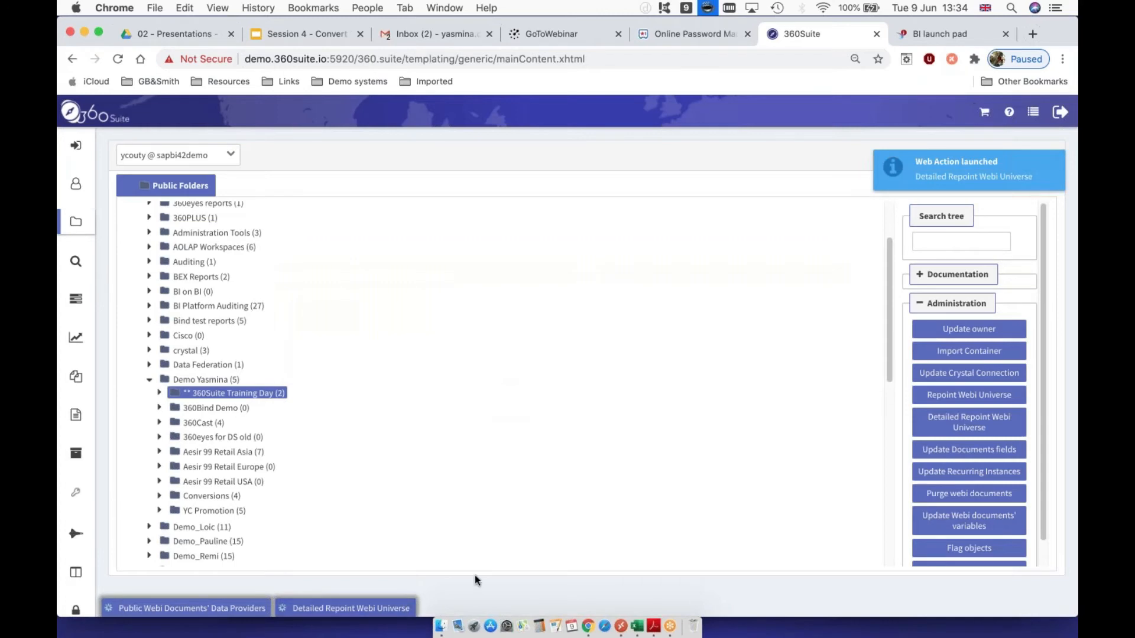
Step: Review the log of the Detailed Repoint Webi Universe task, close it and delete the task entry
click(424, 609)
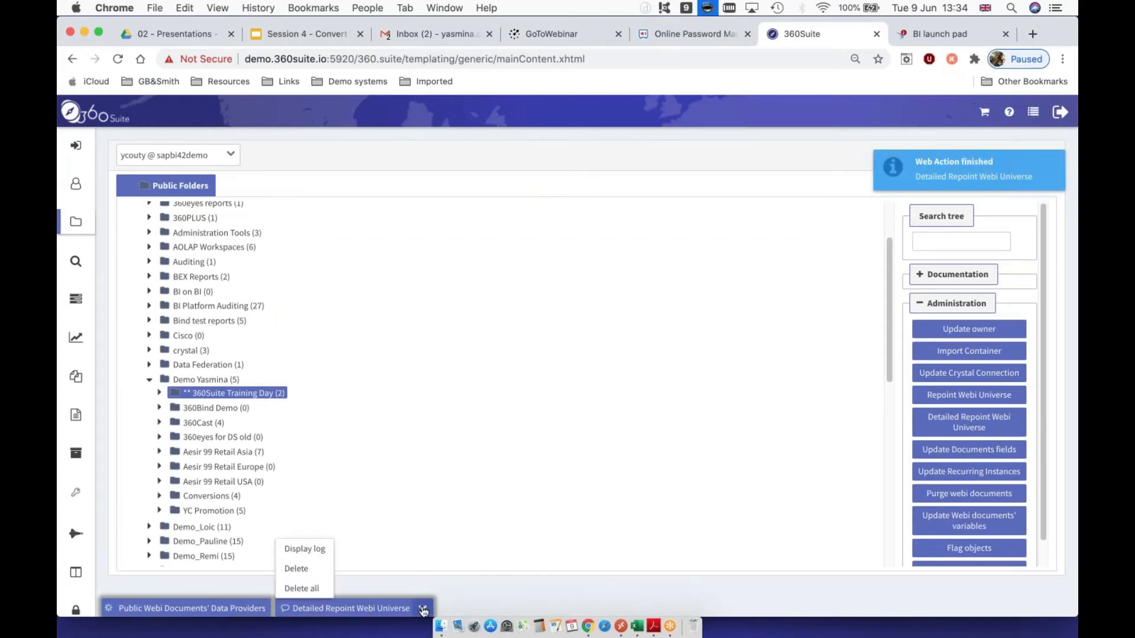
click(301, 547)
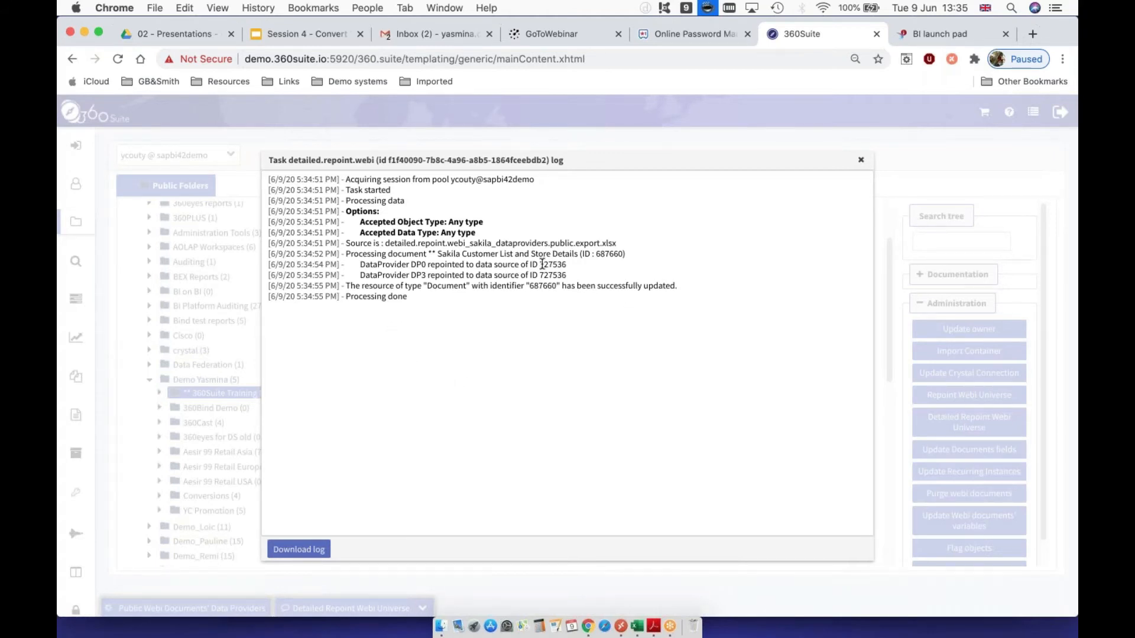
drag(542, 265, 707, 306)
click(653, 372)
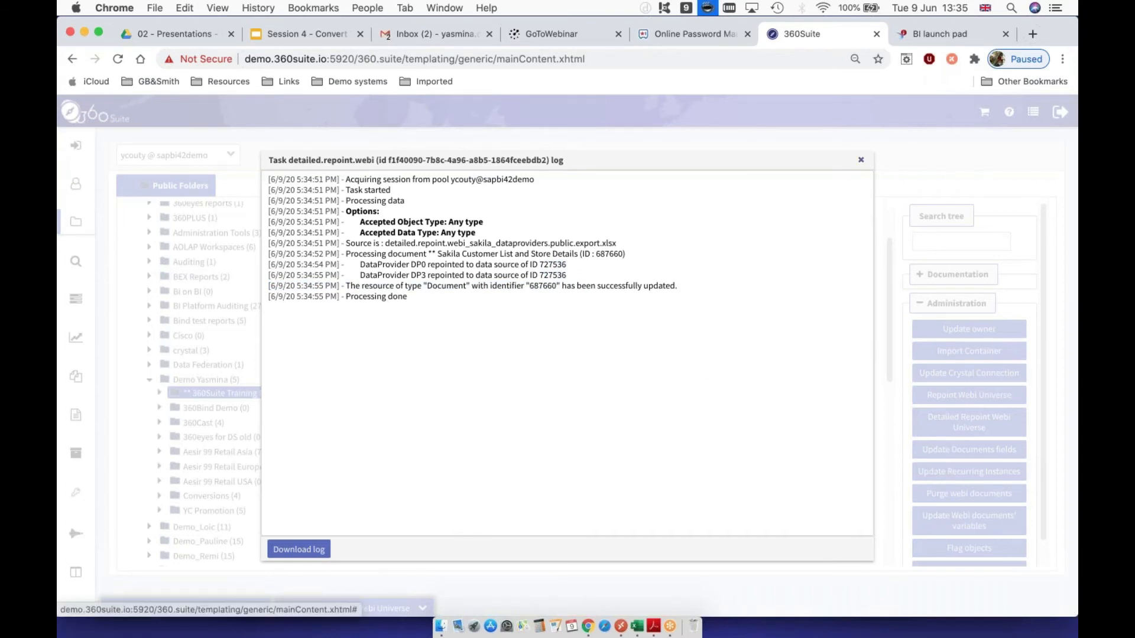
click(859, 158)
click(423, 609)
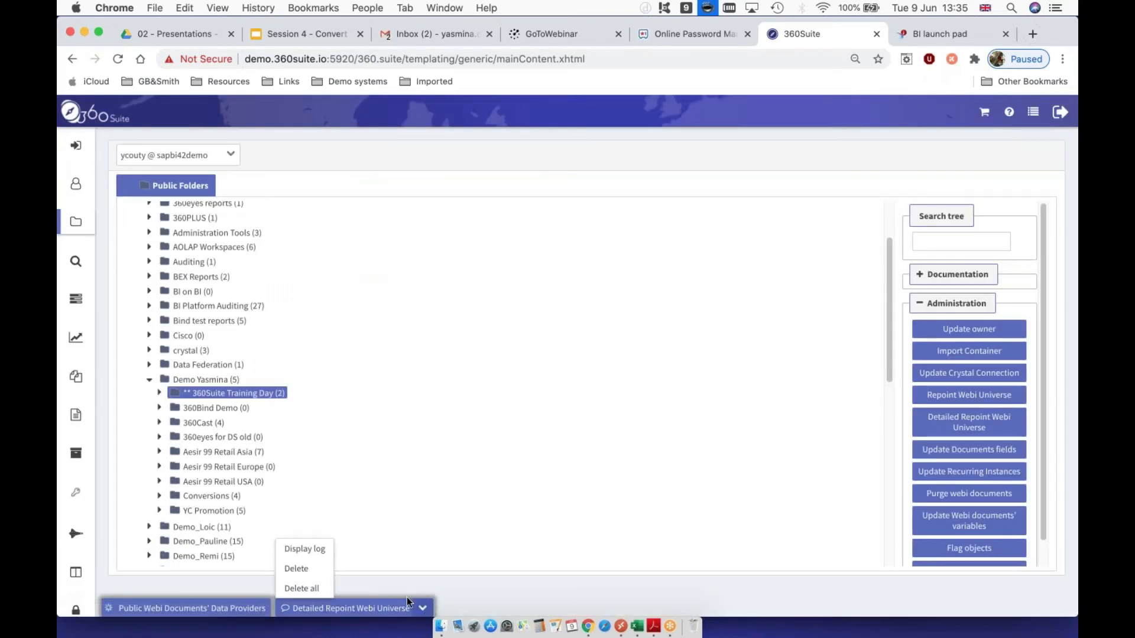
click(294, 568)
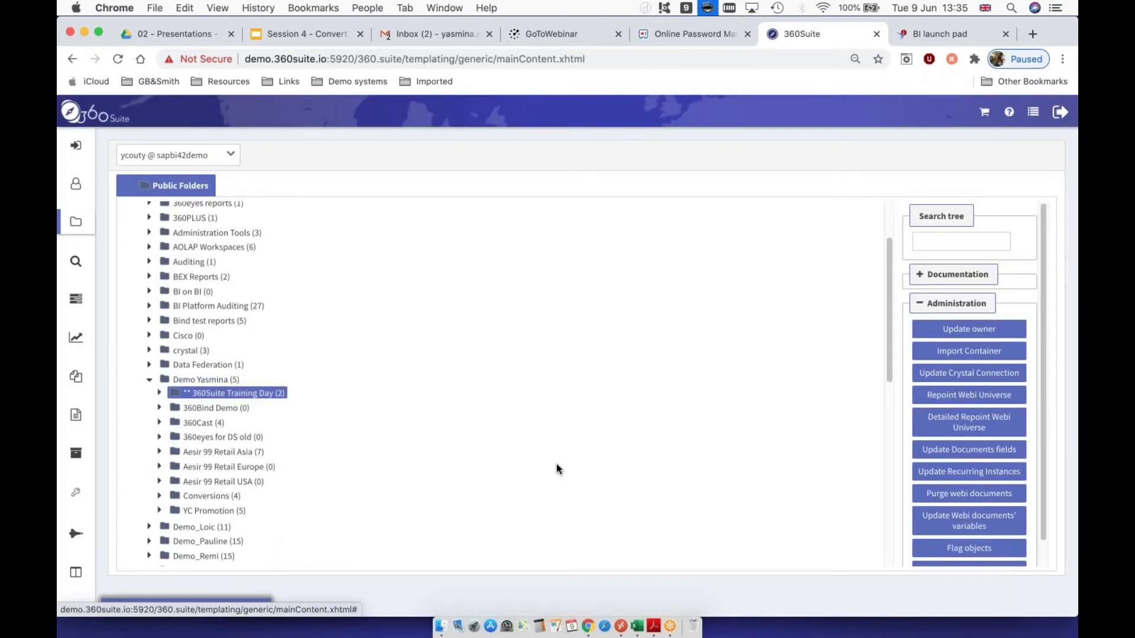
Step: Switch to BI launch pad, refresh the document list and open ** Sakila Customer List and Store Details for viewing
click(939, 34)
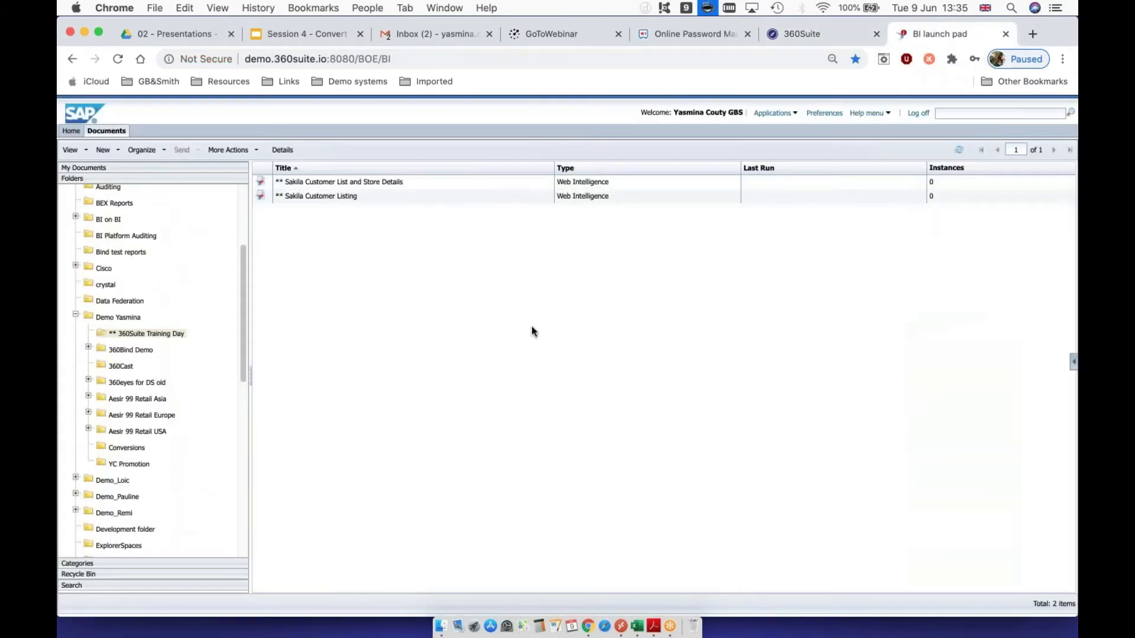
click(959, 149)
click(322, 182)
right_click(322, 182)
click(334, 191)
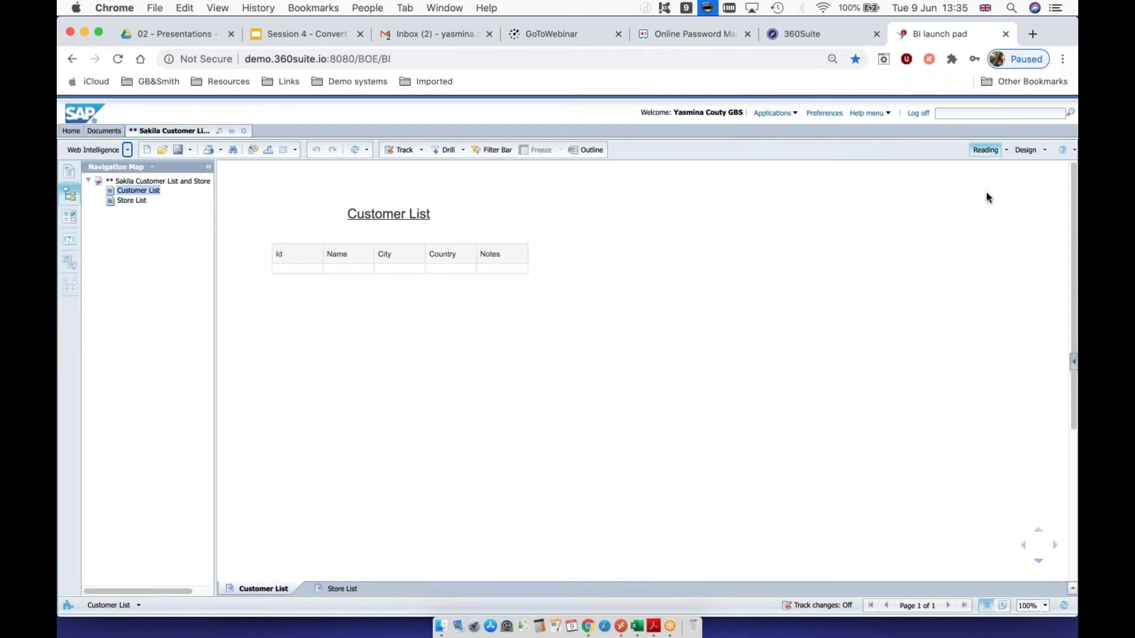
Step: Put the Sakila document in Design mode and check which universe its Customer List query uses in the query panel
click(1022, 150)
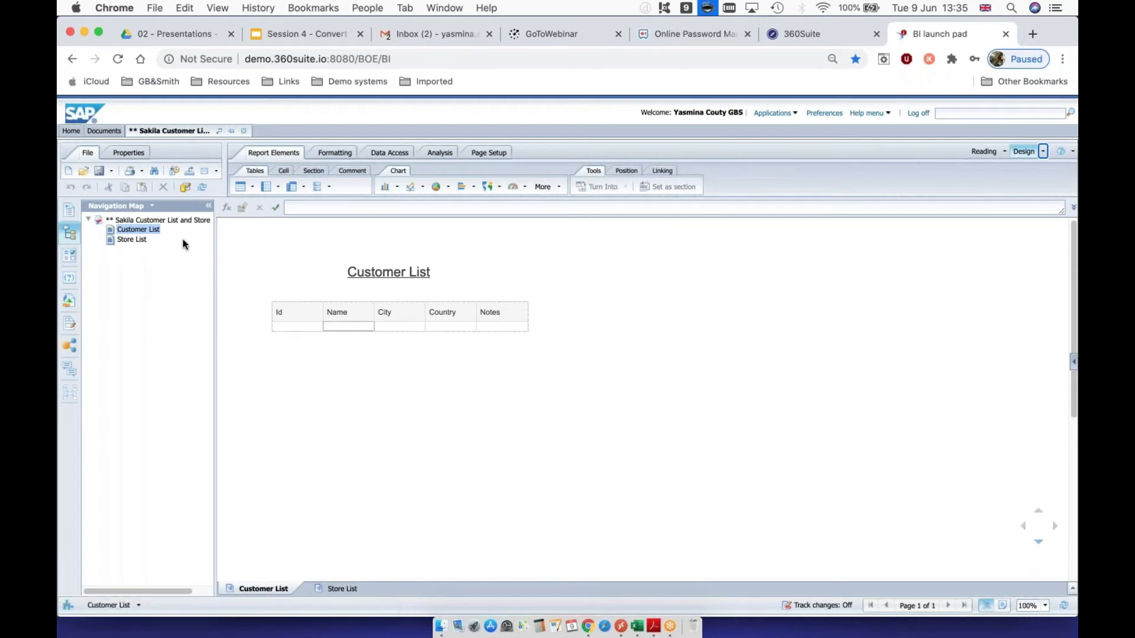
click(186, 189)
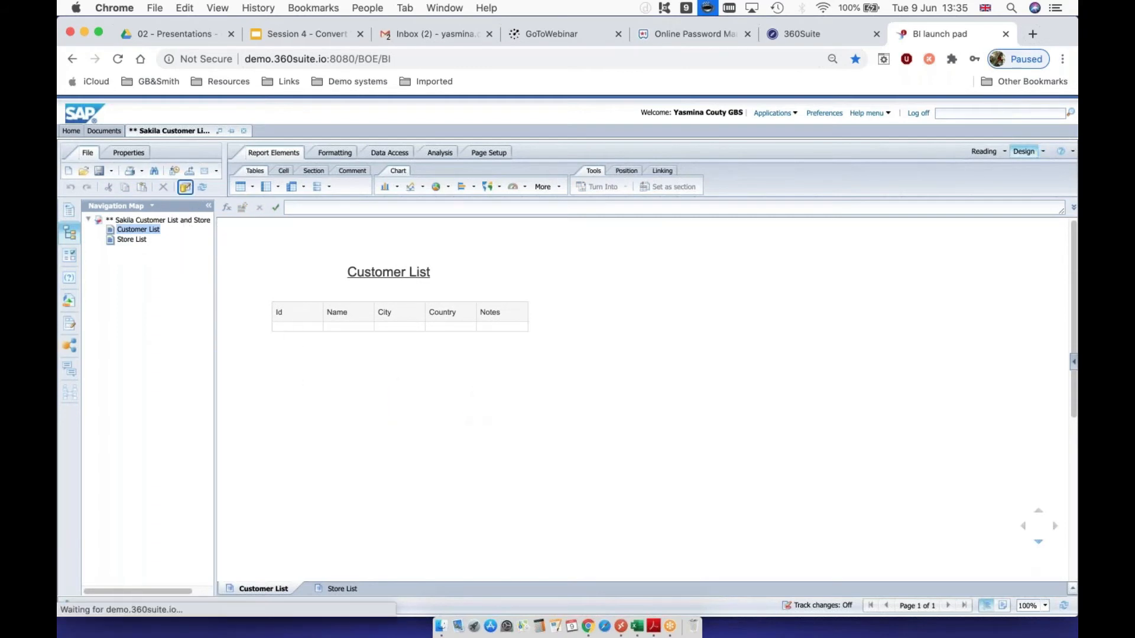
click(338, 334)
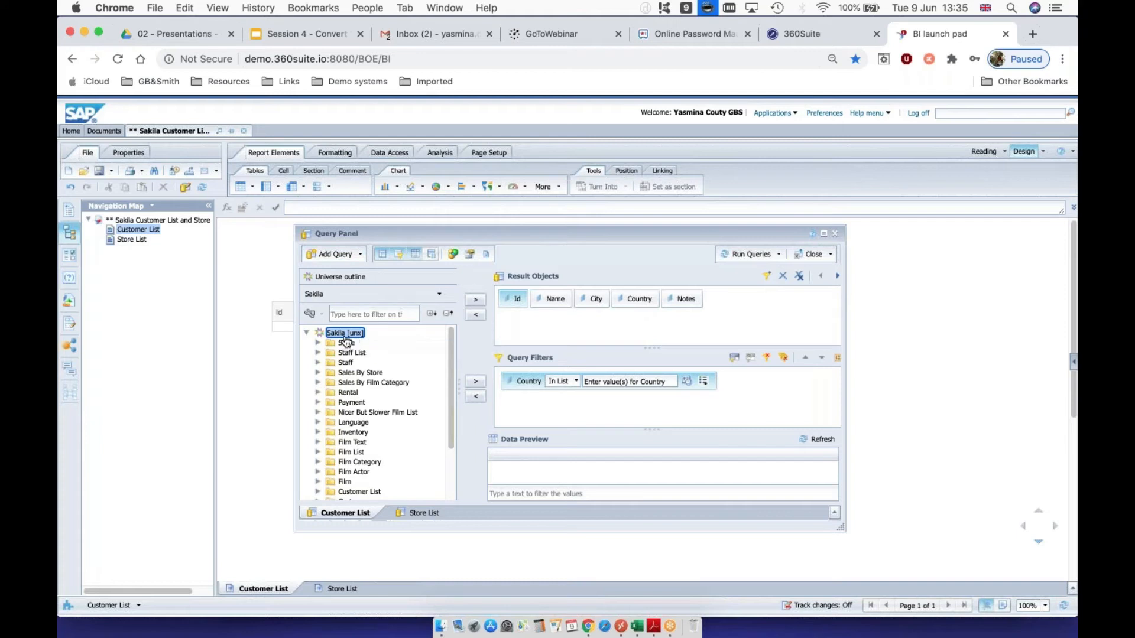
Step: Run the document's queries with Canada as the Country prompt value and save the document
click(743, 256)
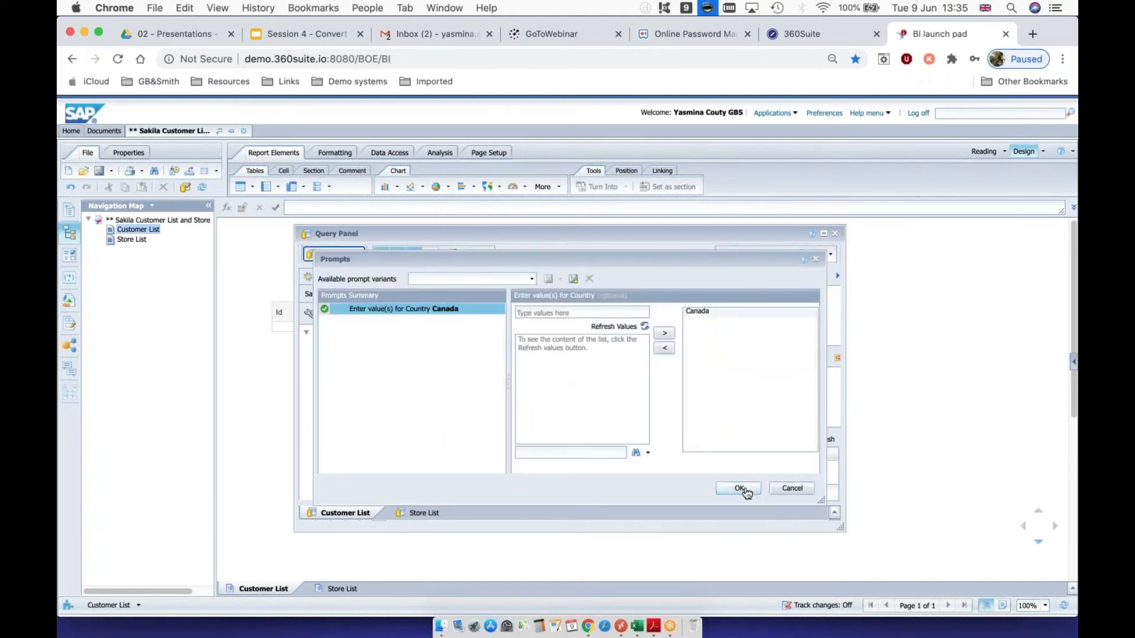
click(739, 488)
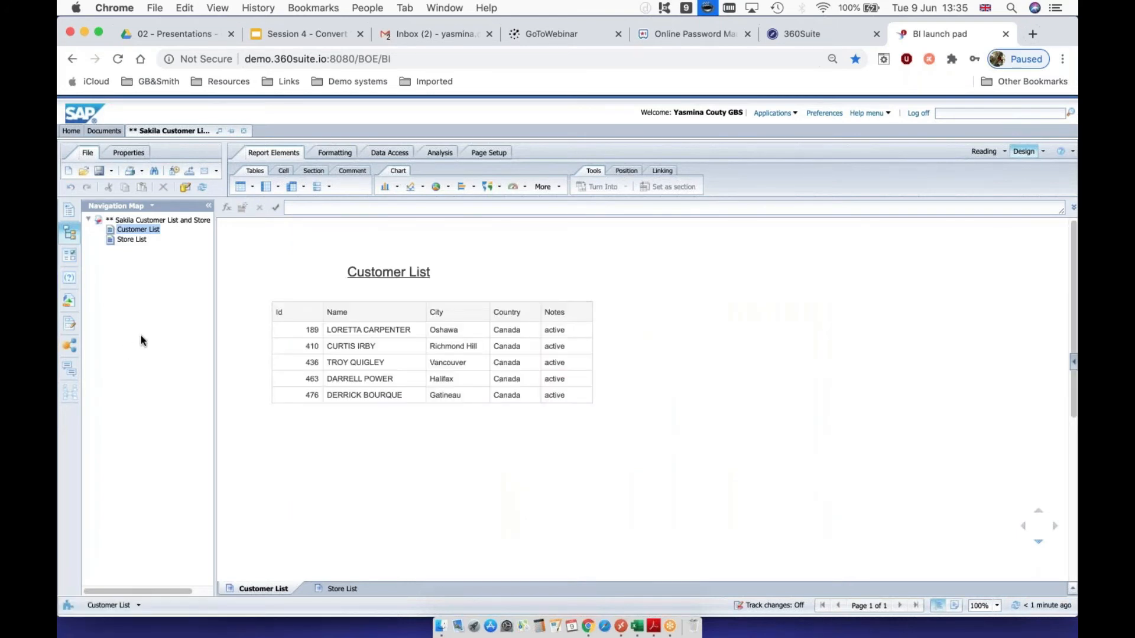
click(98, 171)
click(552, 222)
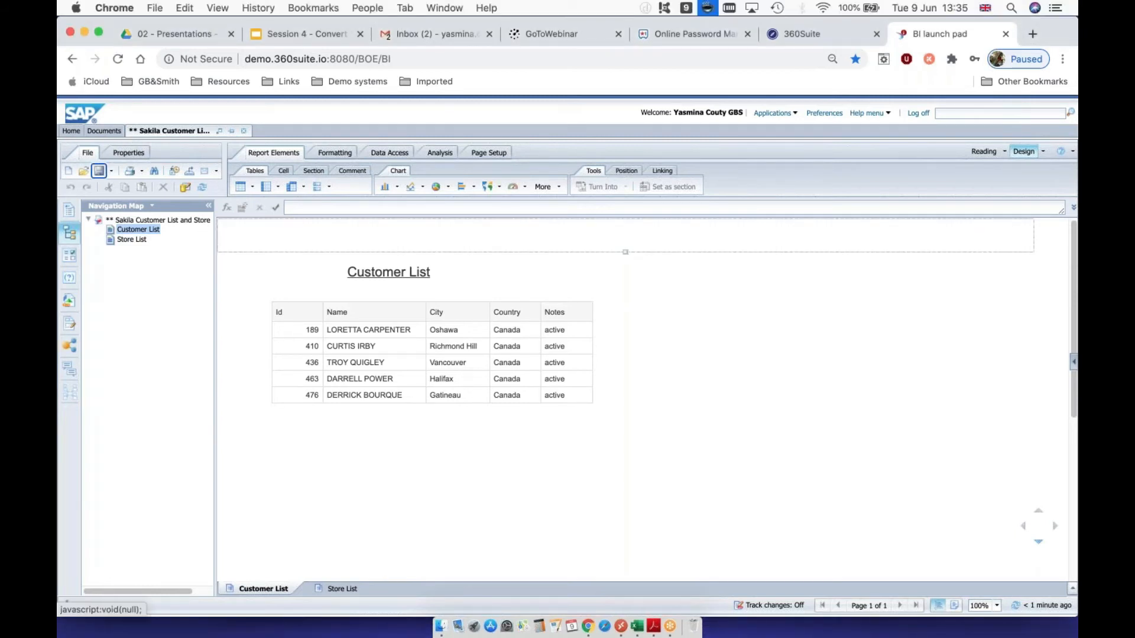
Step: Switch to the Session 4 presentation in Google Slides and view the Universe Impact Analysis slide
click(332, 35)
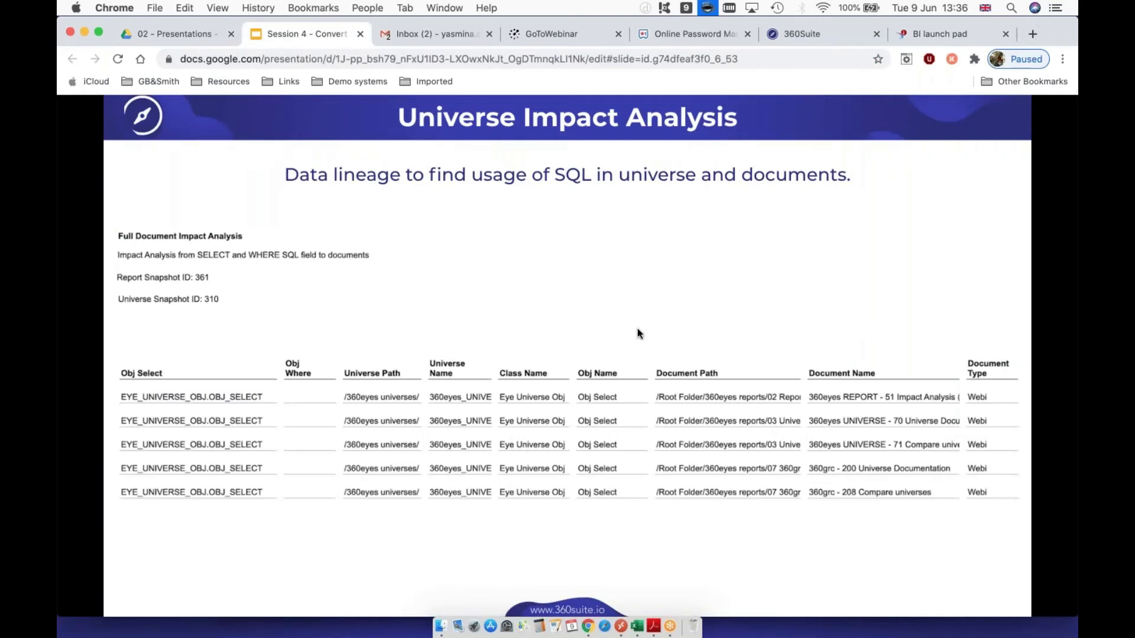
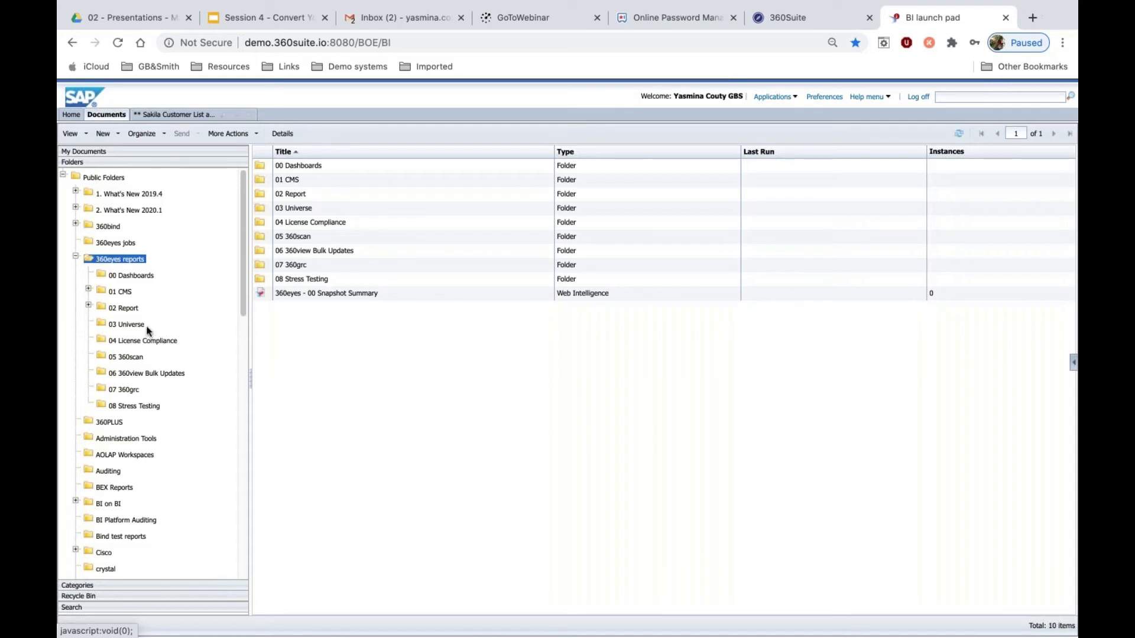
Step: In the 360eyes reports folder of BI launch pad, open the Impact Analysis folder under 02 Report
click(89, 306)
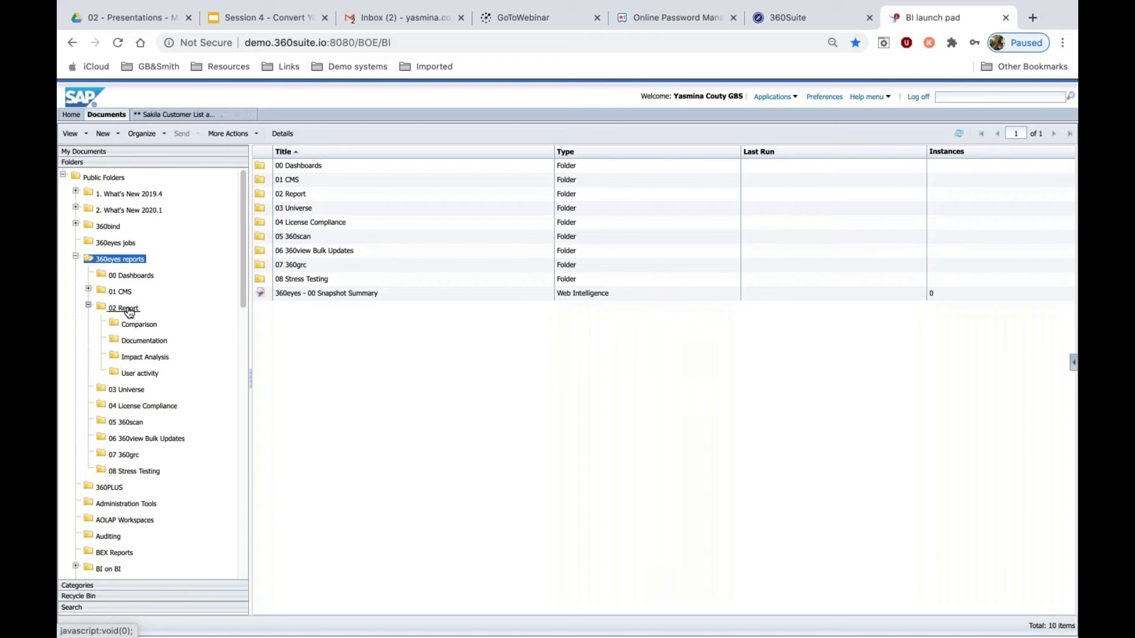
click(144, 358)
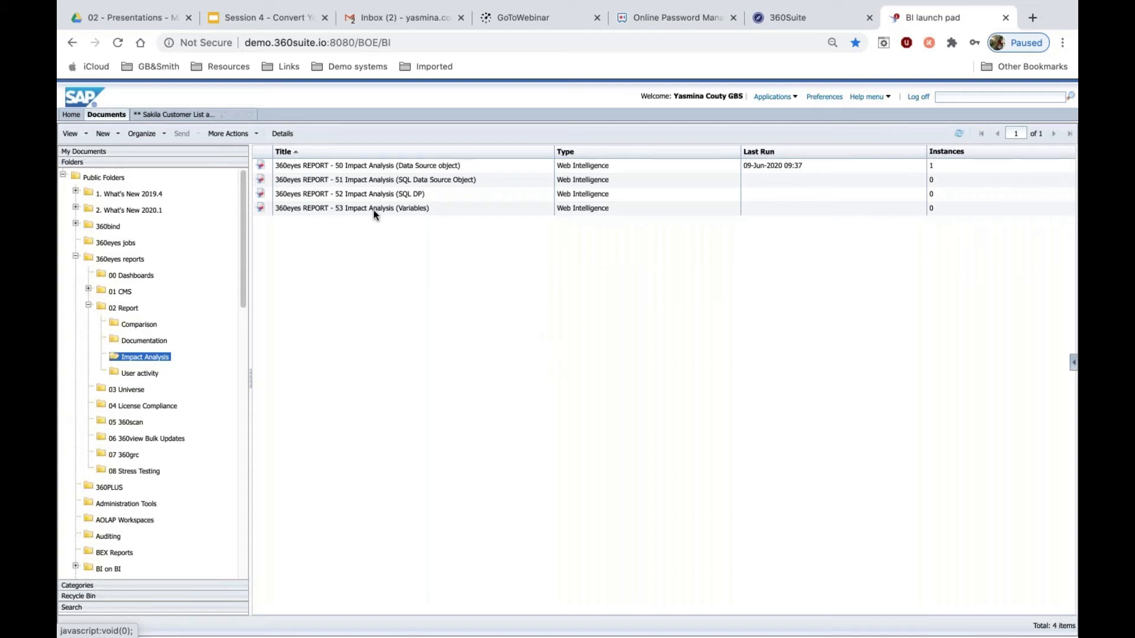
click(357, 167)
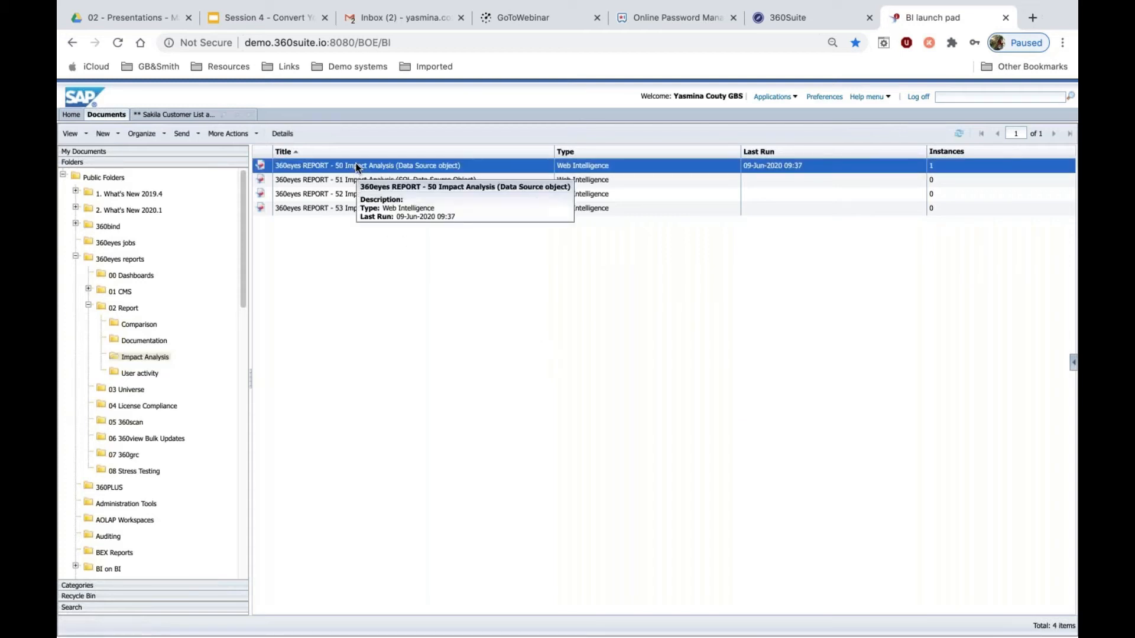
right_click(357, 167)
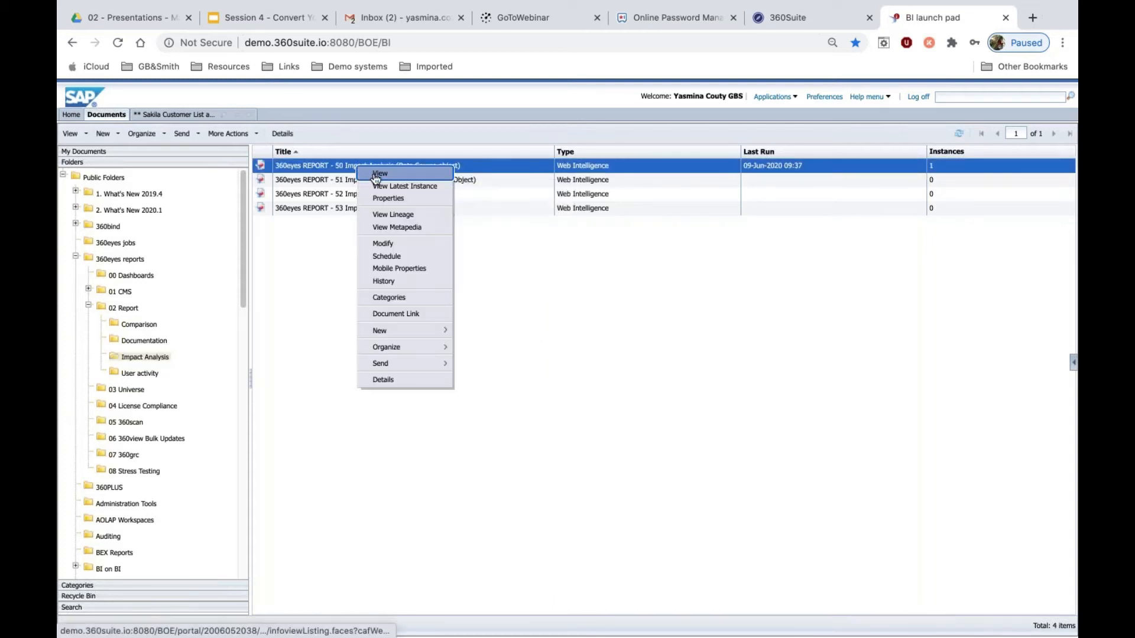
click(307, 254)
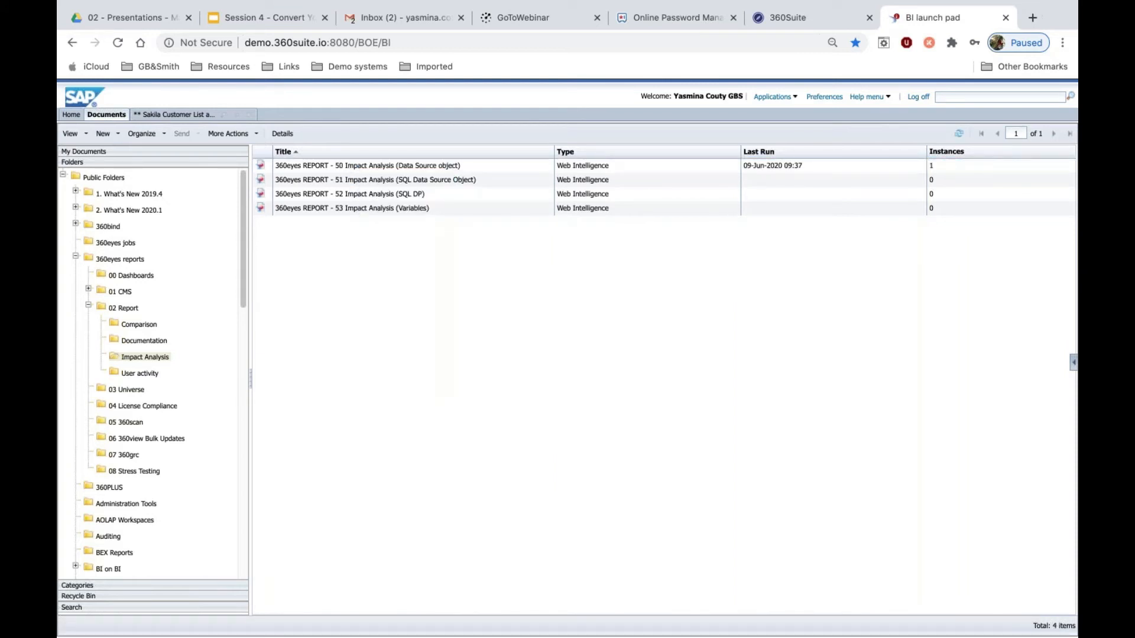
Step: Open 360eyes REPORT - 50 Impact Analysis (Data Source object) for viewing
click(367, 167)
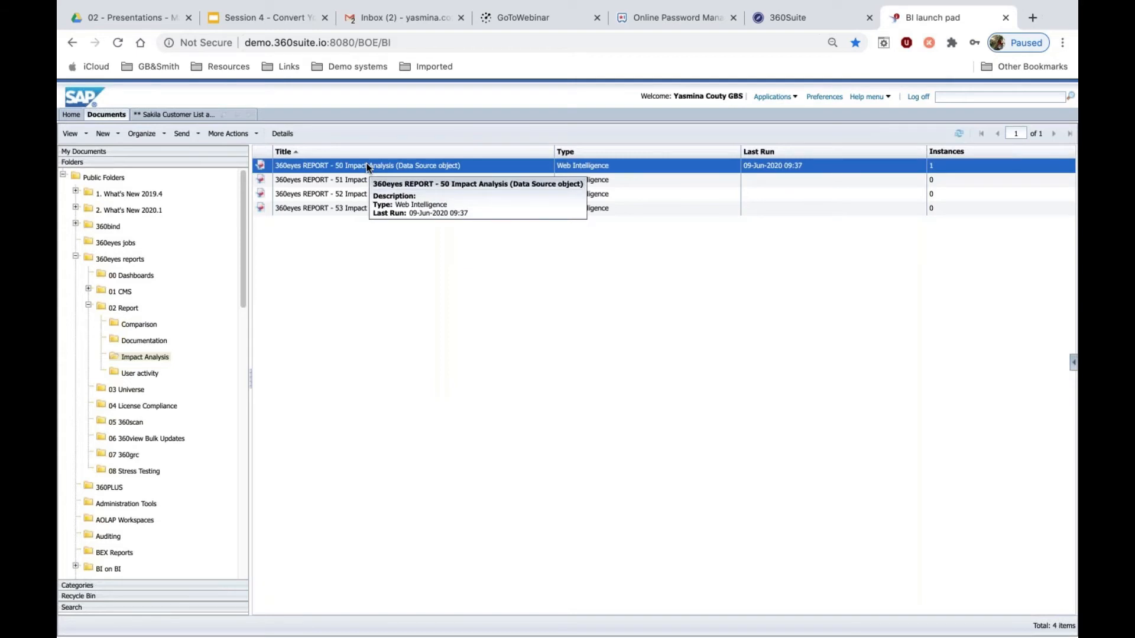
right_click(367, 167)
click(388, 174)
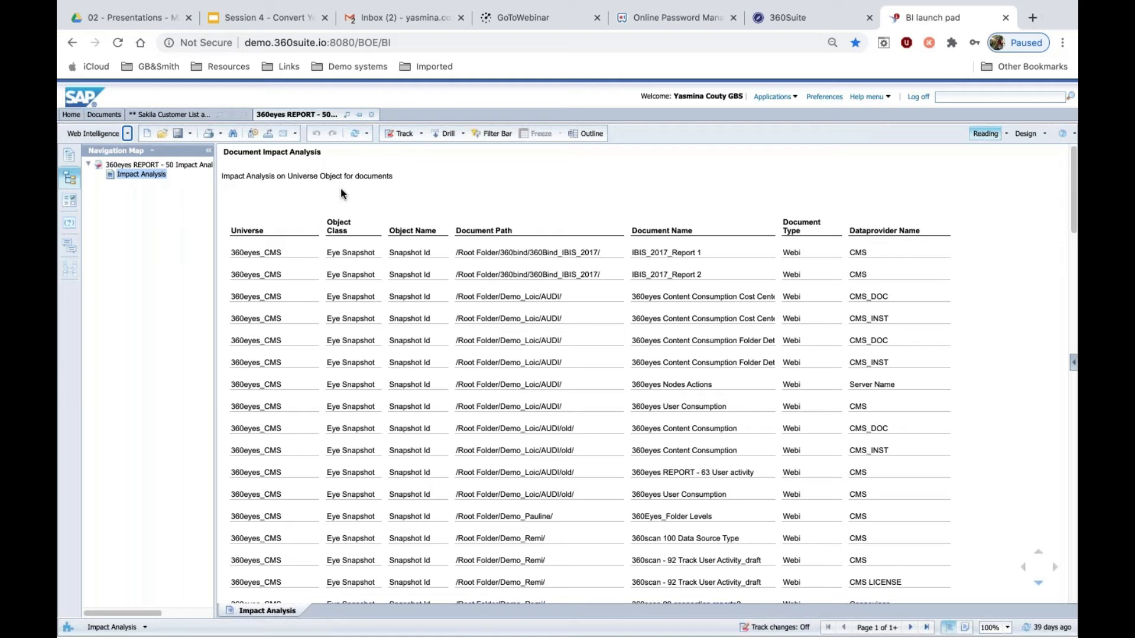
Step: Review the refresh prompts of report 50 for source name, object name and snapshot, and cancel the refresh
click(355, 133)
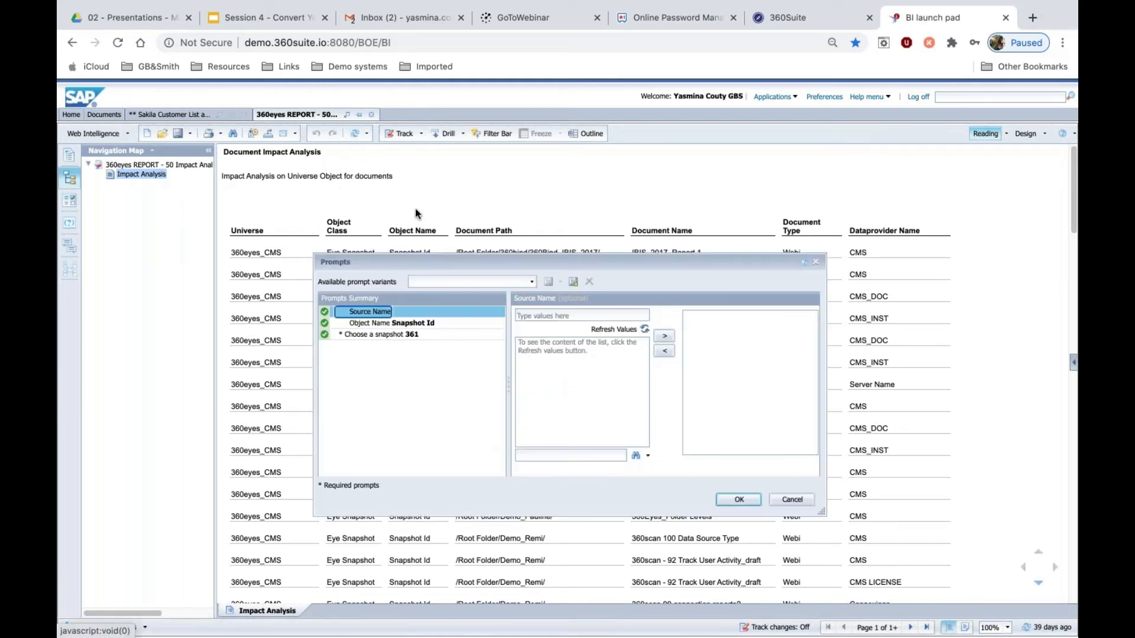
drag(593, 260, 497, 186)
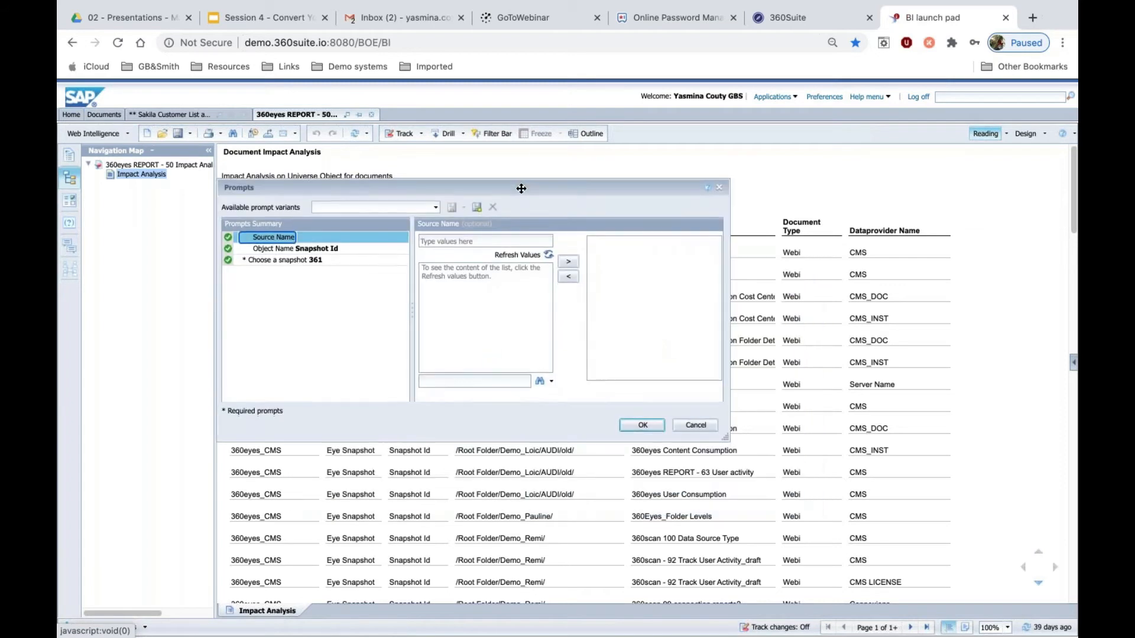
click(295, 249)
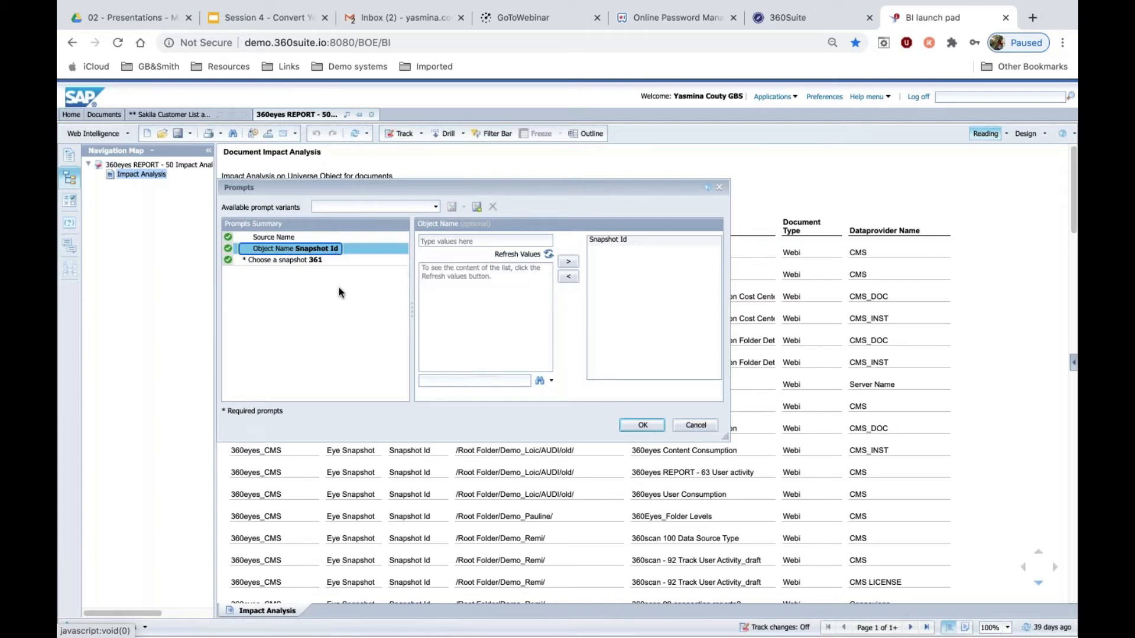
click(298, 261)
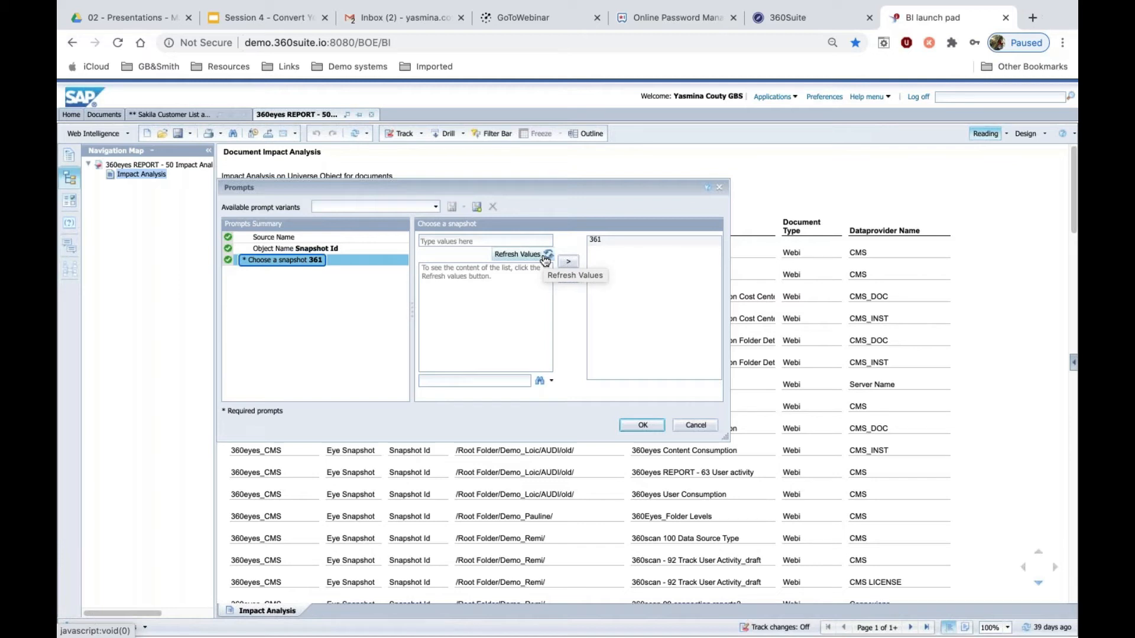
click(695, 425)
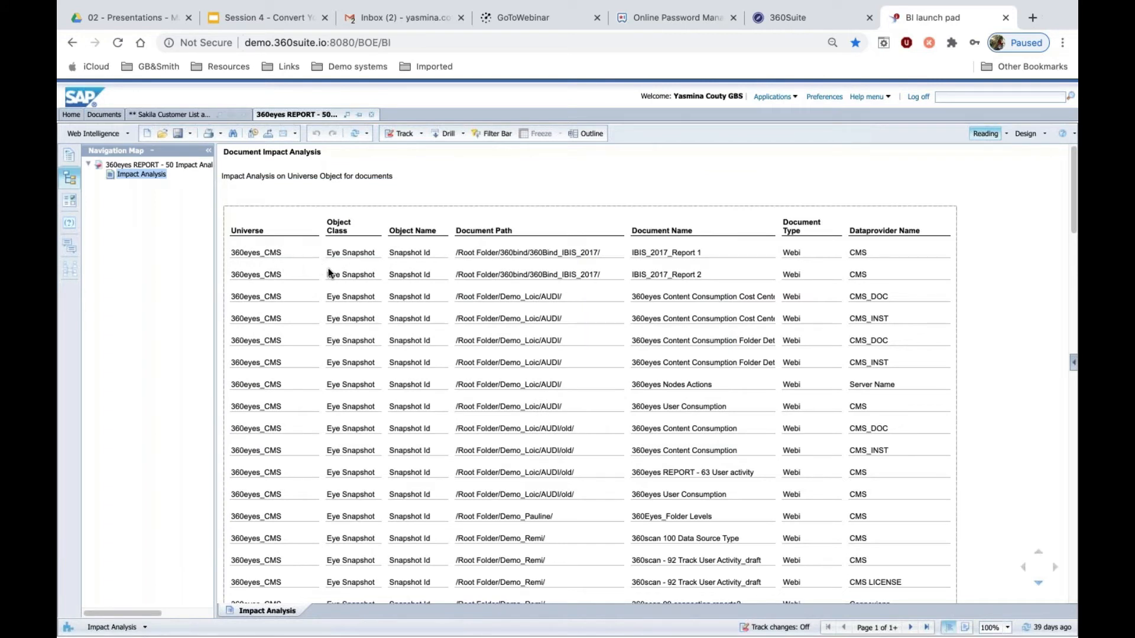
Step: Examine which documents and data providers use the Snapshot Id object on the first, last and second-to-last pages of the impact analysis
click(349, 252)
click(428, 251)
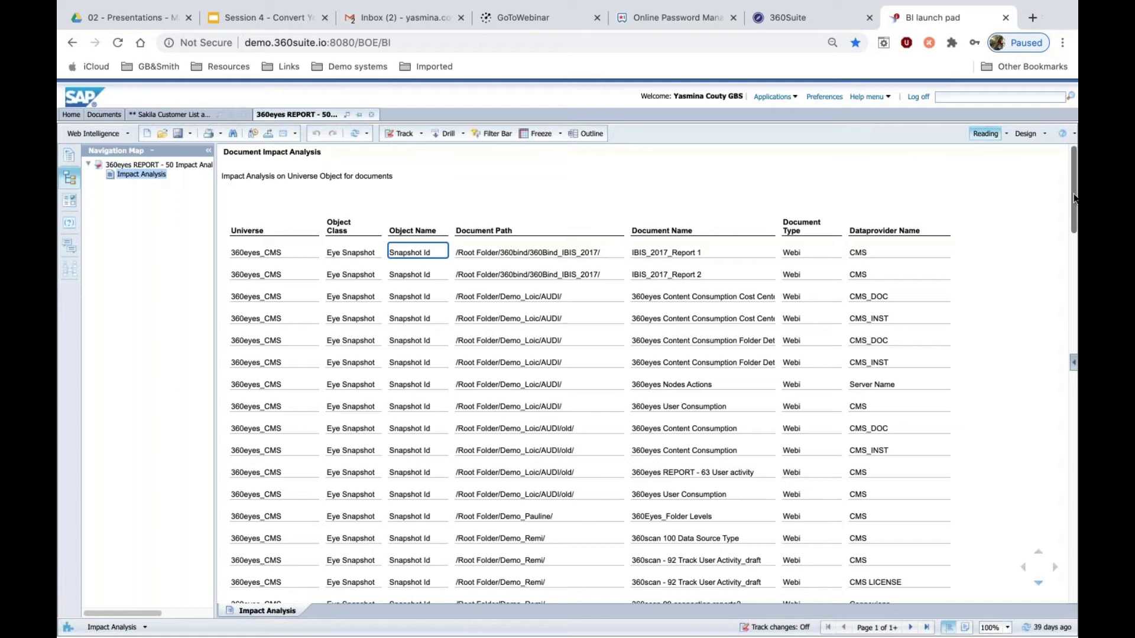
drag(1074, 198, 1063, 258)
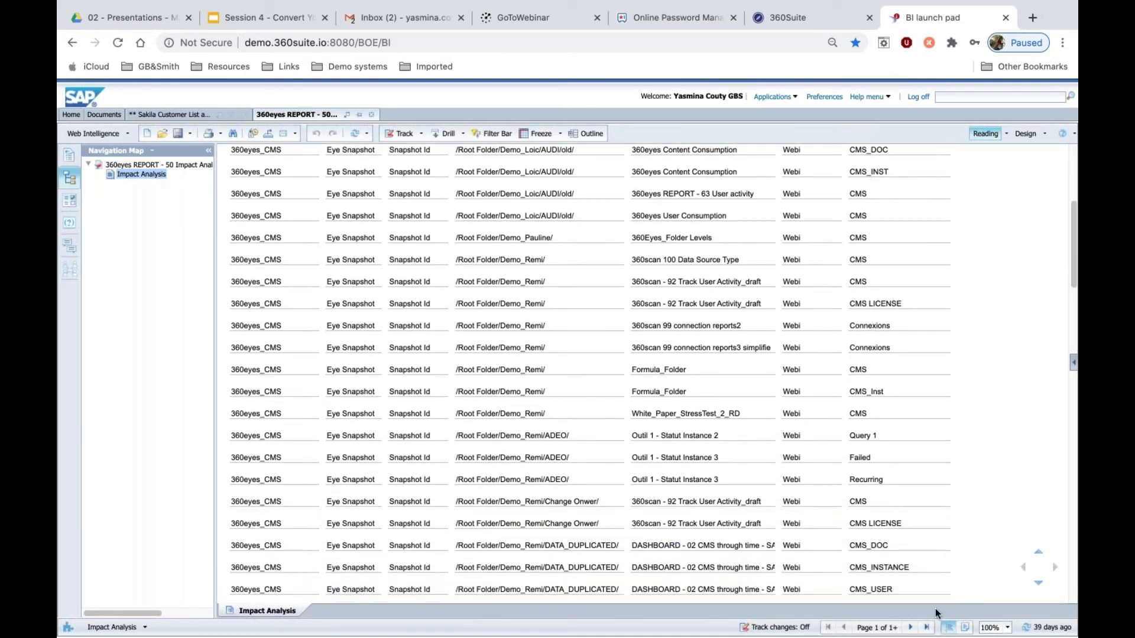
click(927, 628)
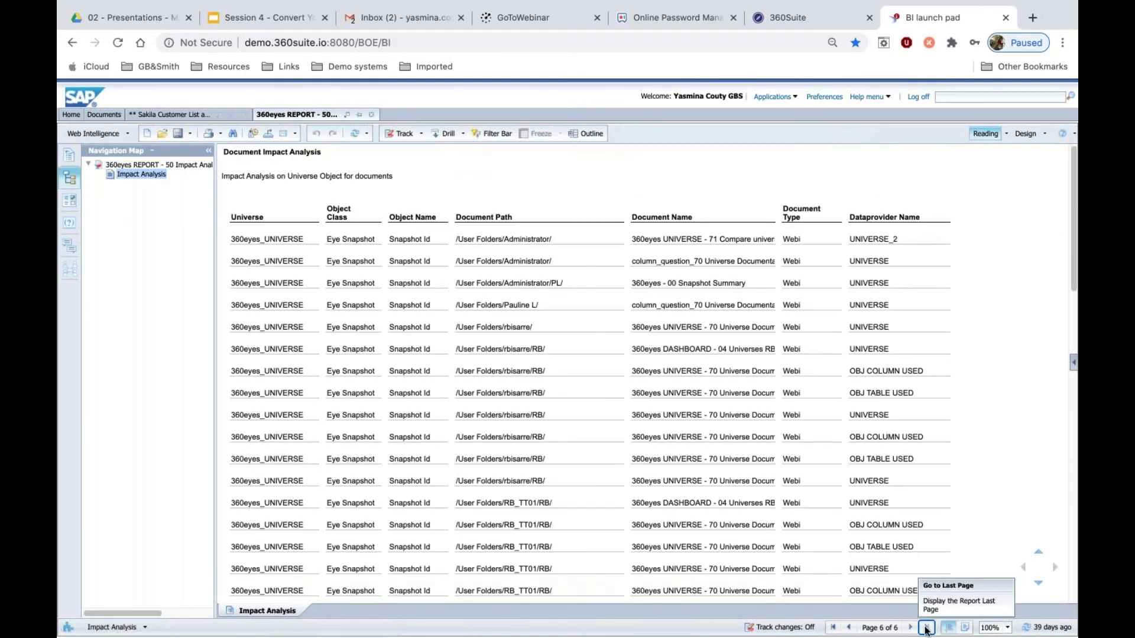
drag(1074, 236, 1075, 353)
scroll(528, 354, up, 7)
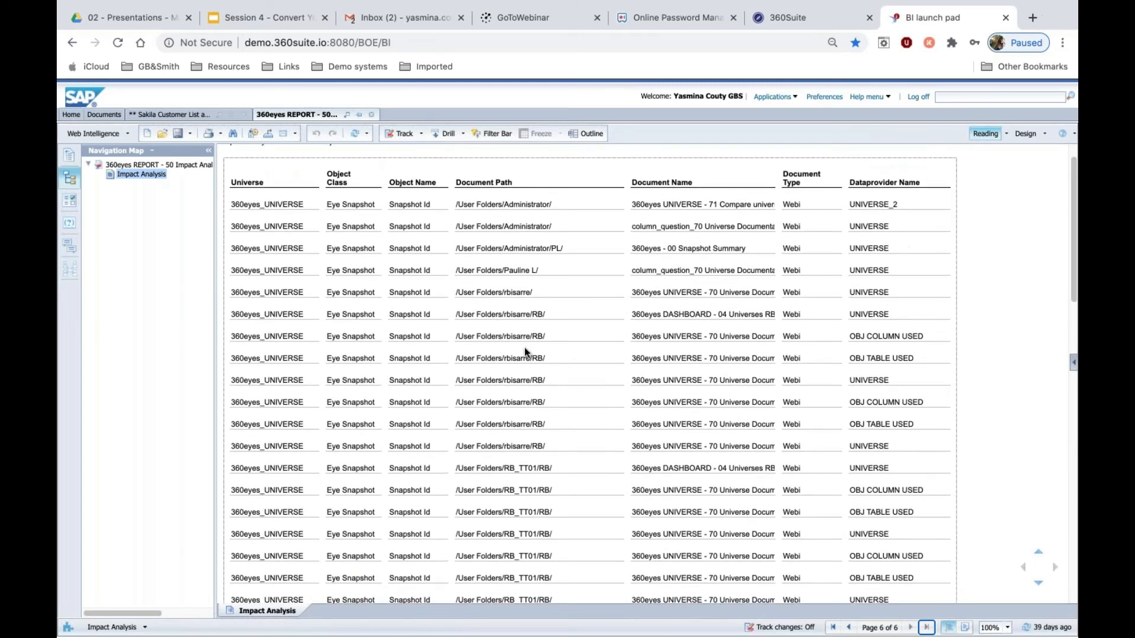
click(848, 627)
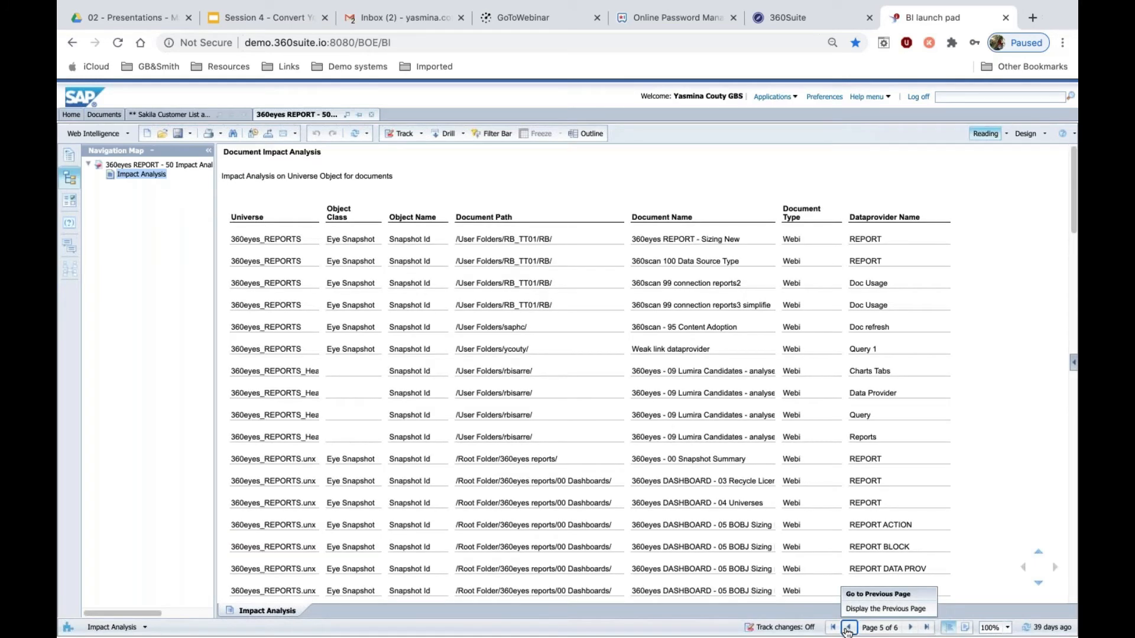
click(488, 477)
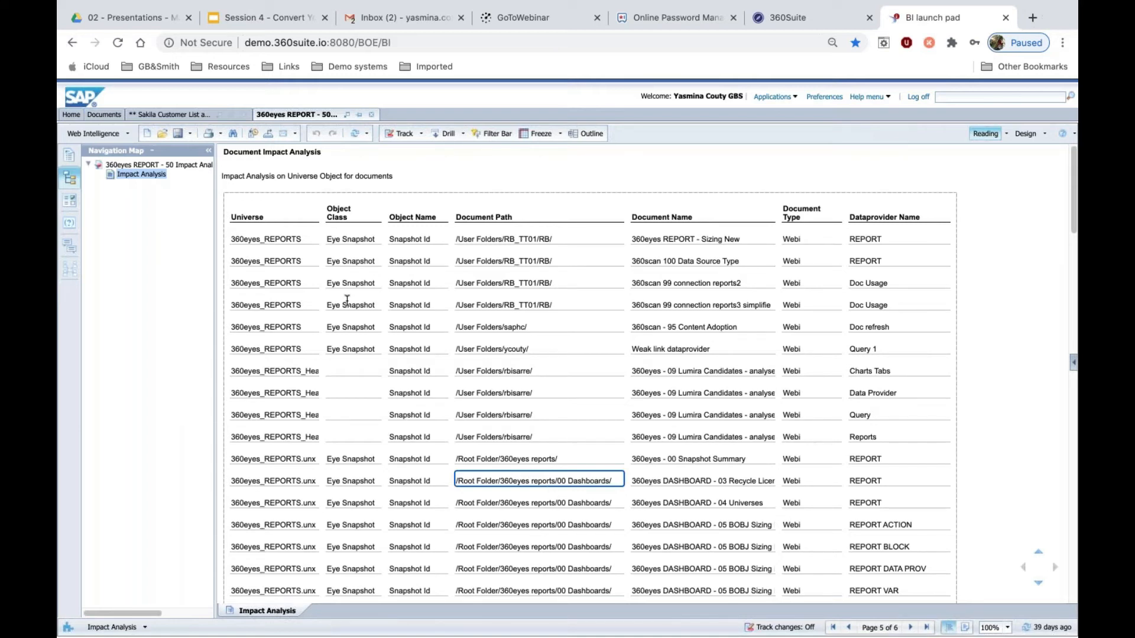
Step: Return to the document list and open 360eyes REPORT - 51 Impact Analysis (SQL Data Source Object) for viewing
click(104, 116)
click(378, 180)
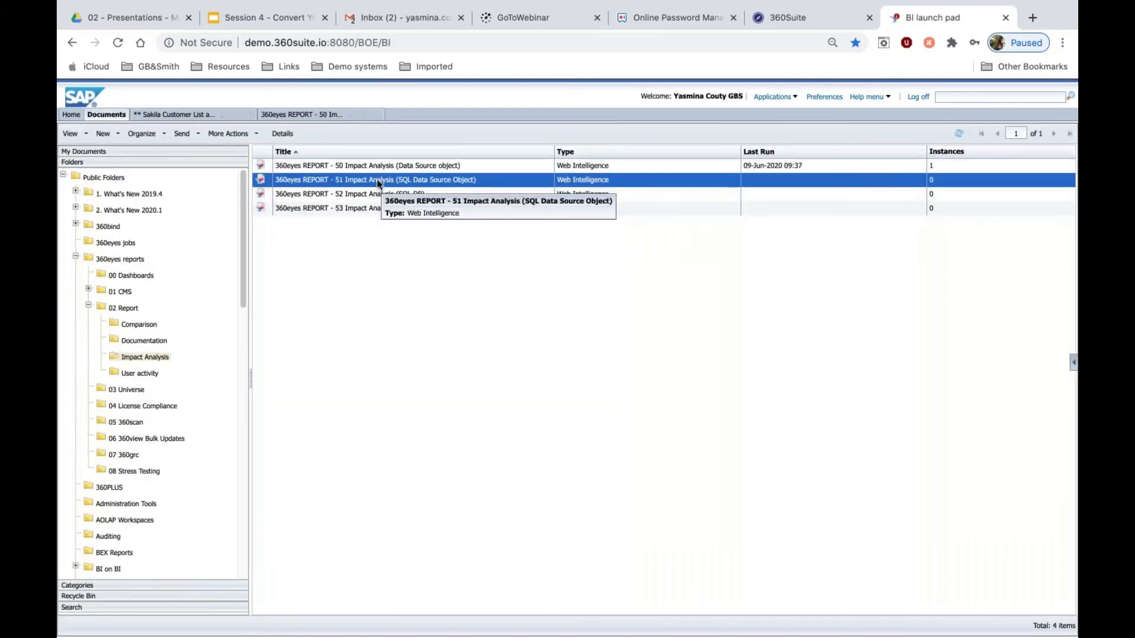
right_click(378, 181)
click(395, 188)
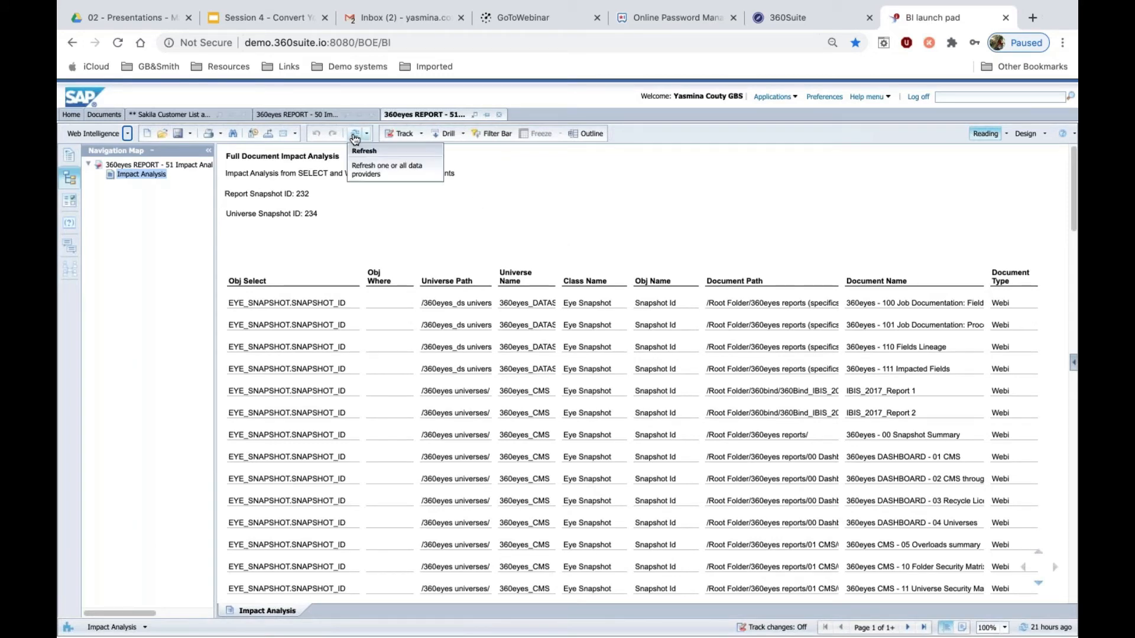
Step: Review the refresh prompts of report 51 for report snapshot, universe snapshot and SQL expression, and cancel the refresh
click(354, 139)
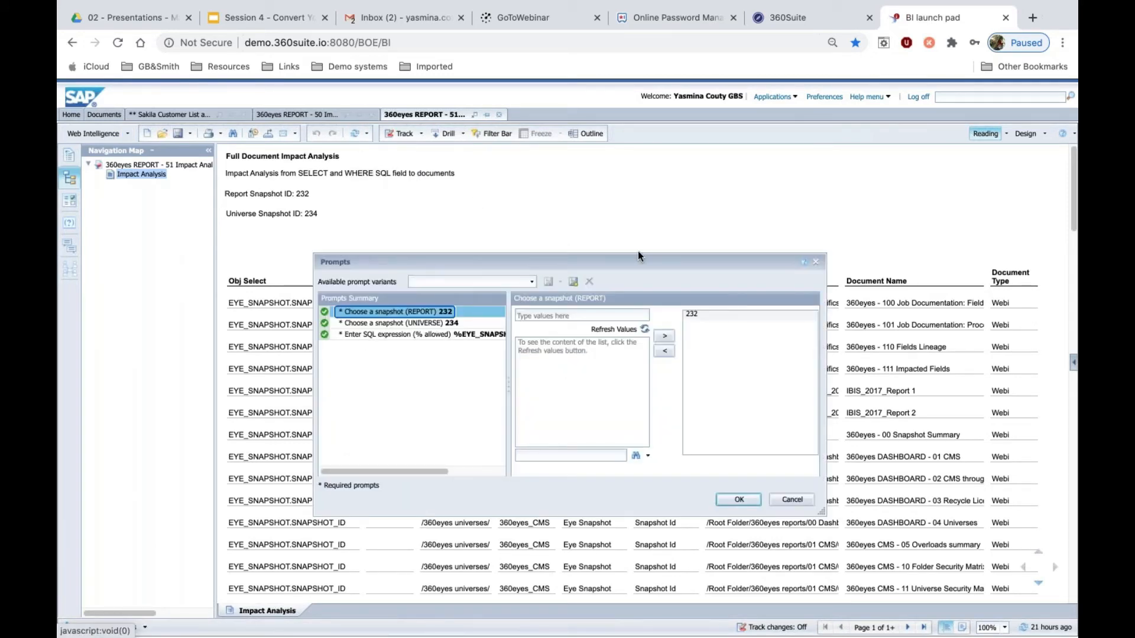
drag(639, 256, 554, 176)
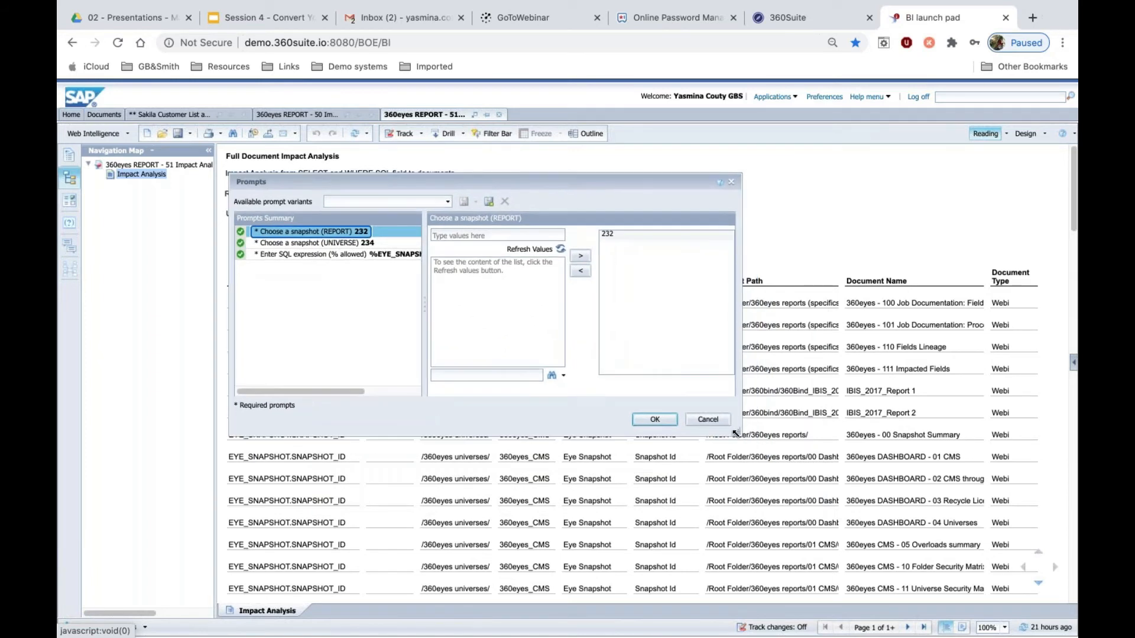
drag(733, 434, 877, 469)
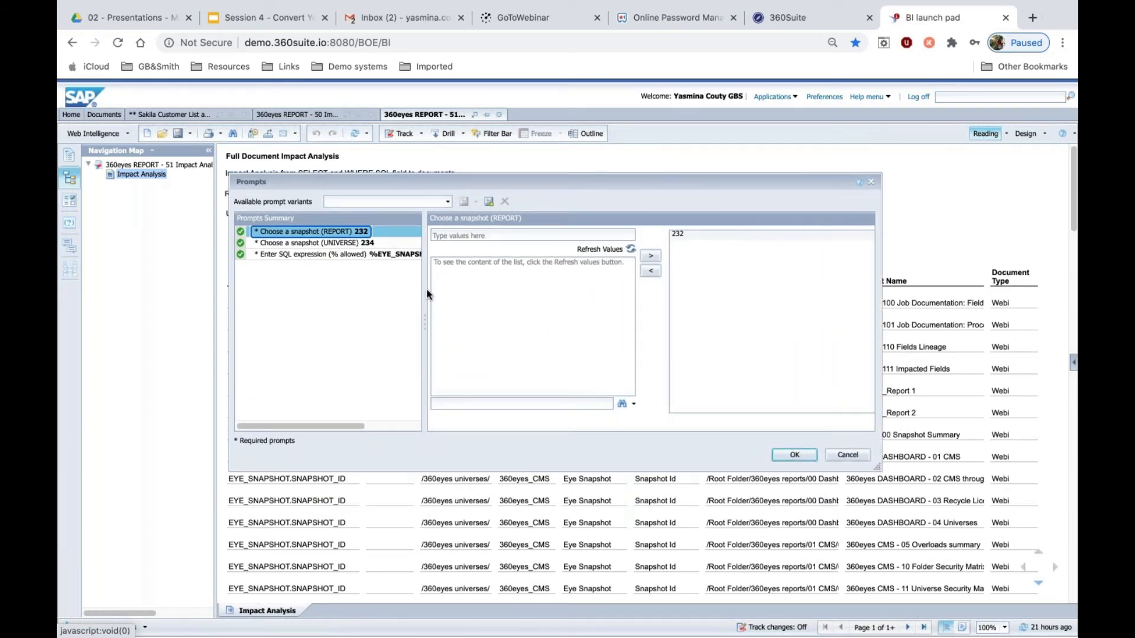
click(343, 244)
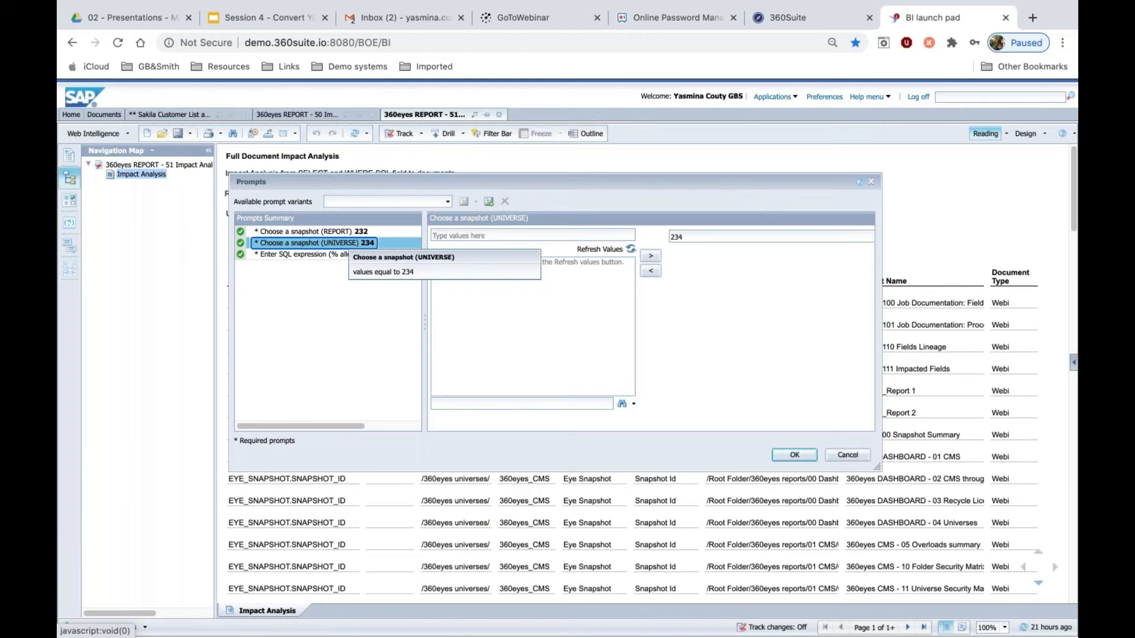
click(373, 255)
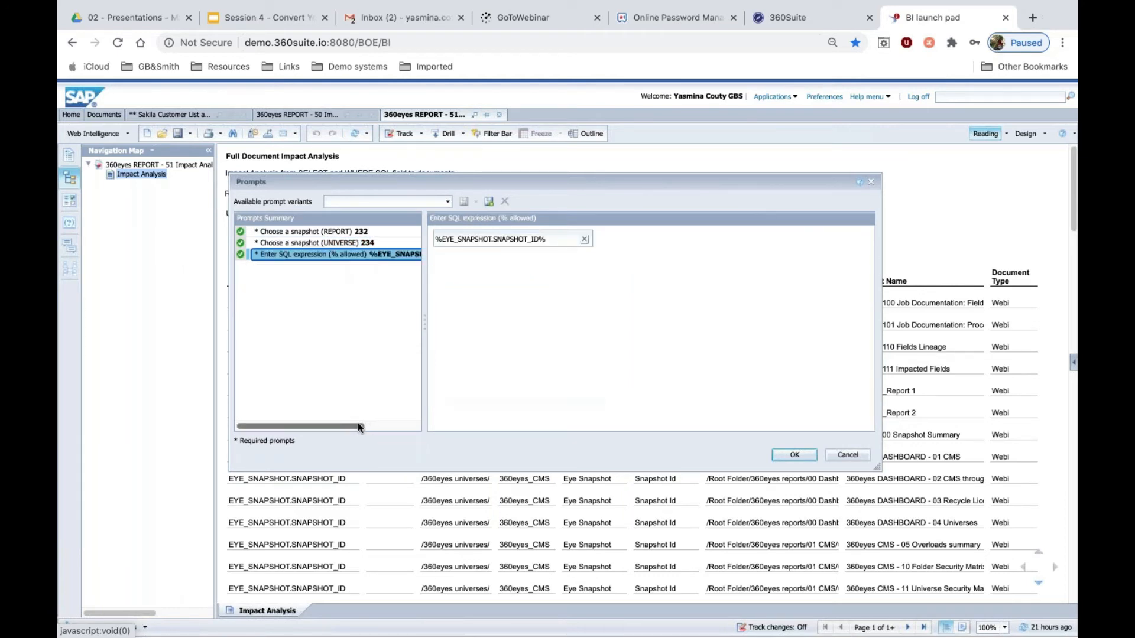
drag(442, 239, 528, 329)
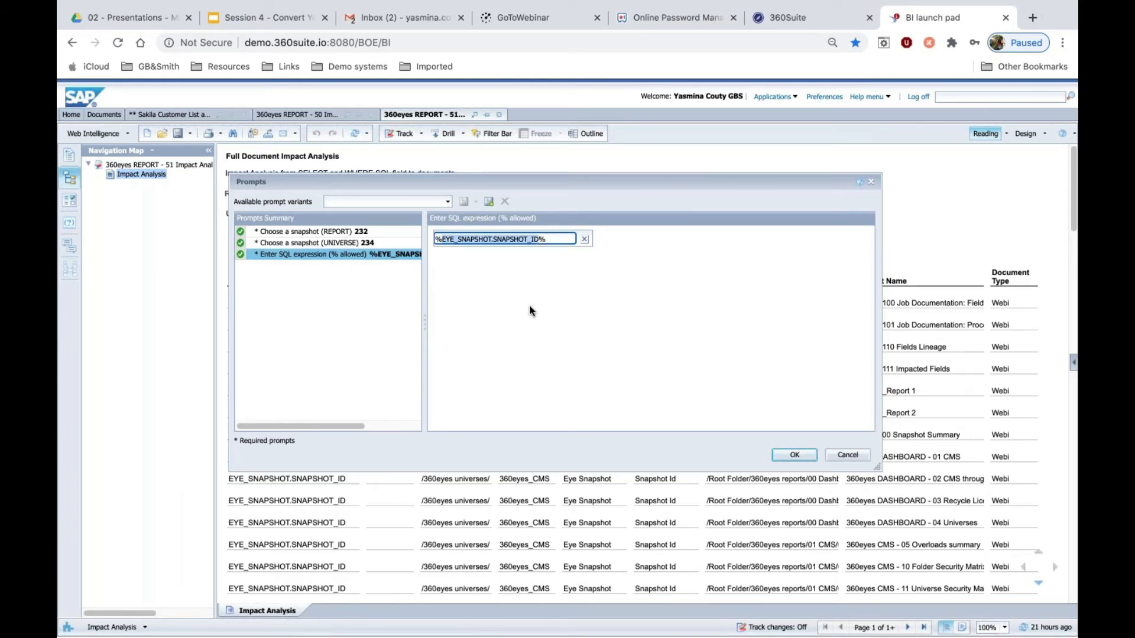
click(848, 456)
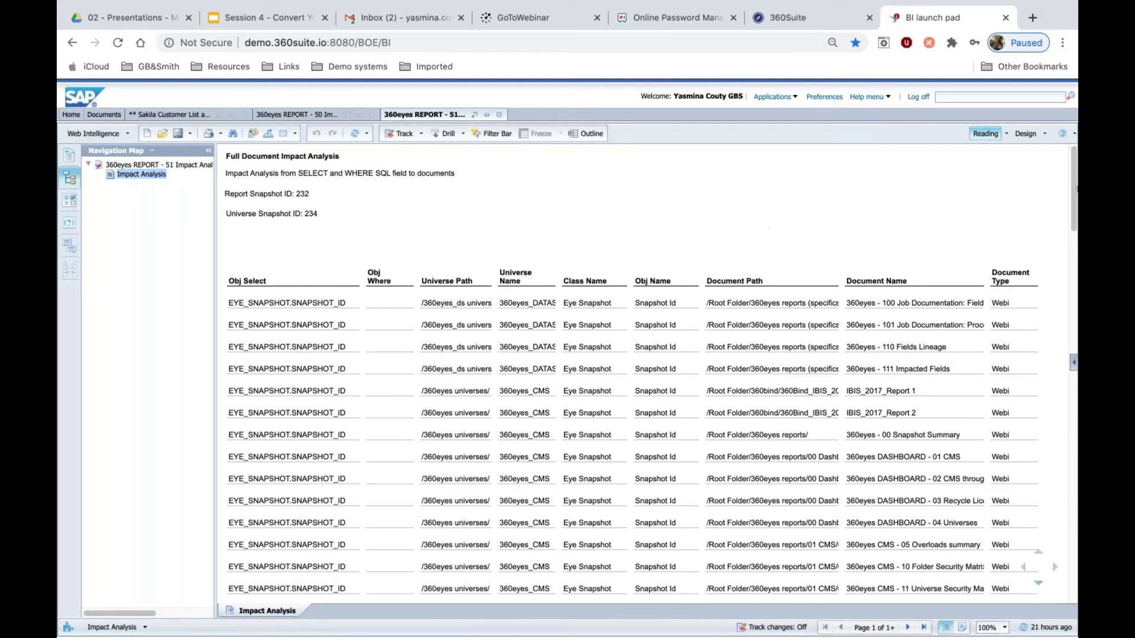
Step: Examine the first result row of report 51, from its SQL select expression through universe path, universe name, class name and object name
scroll(1025, 187, down, 2)
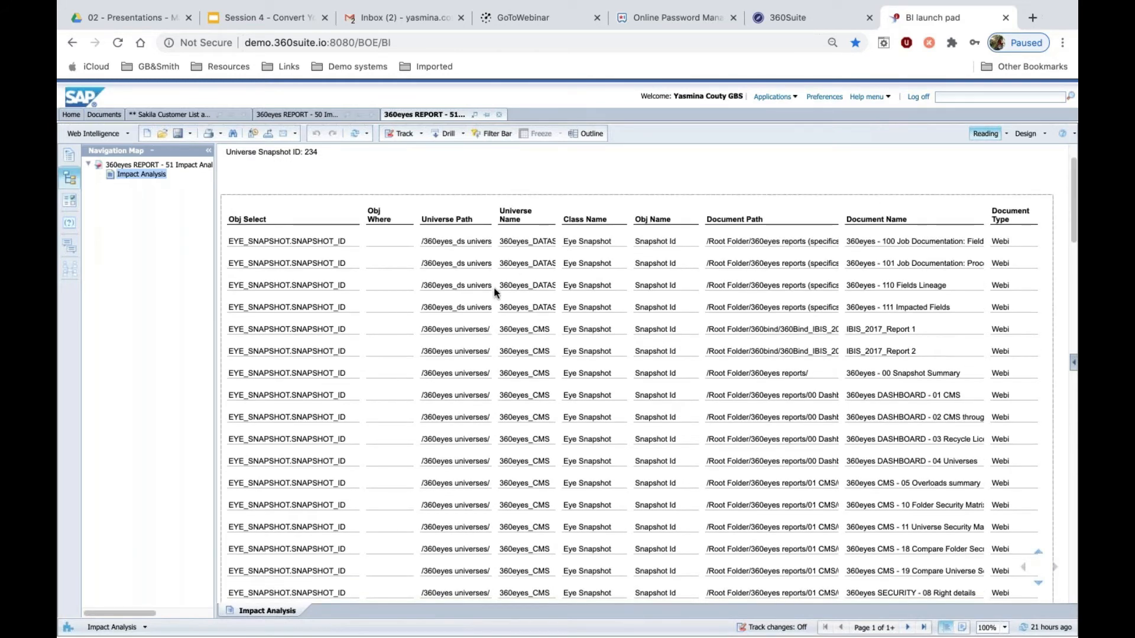
click(264, 239)
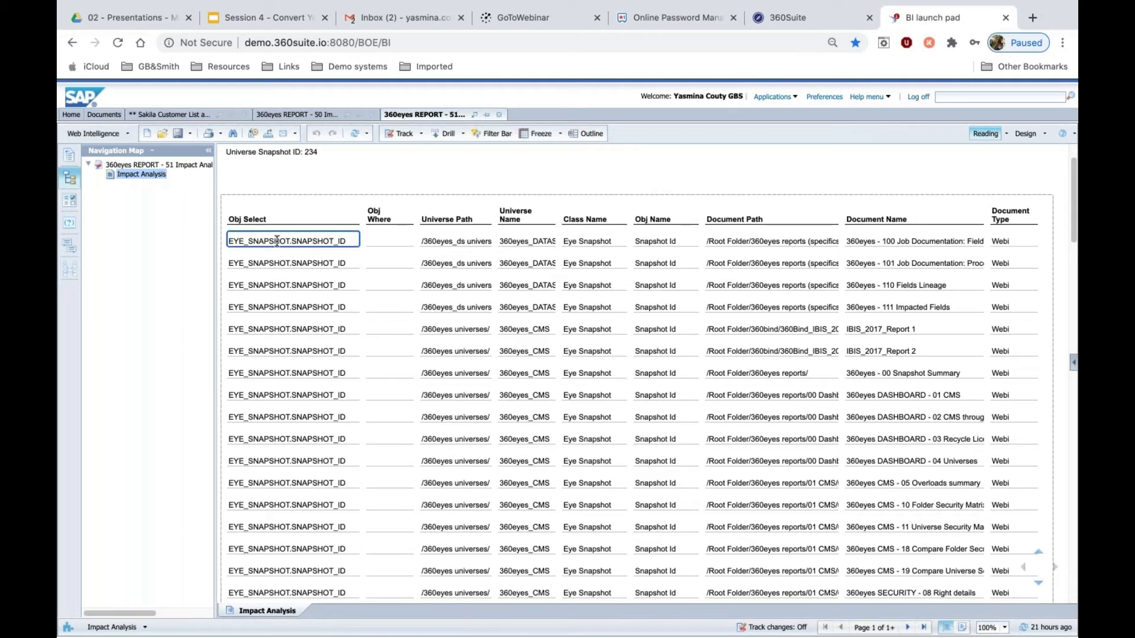
drag(345, 241, 228, 238)
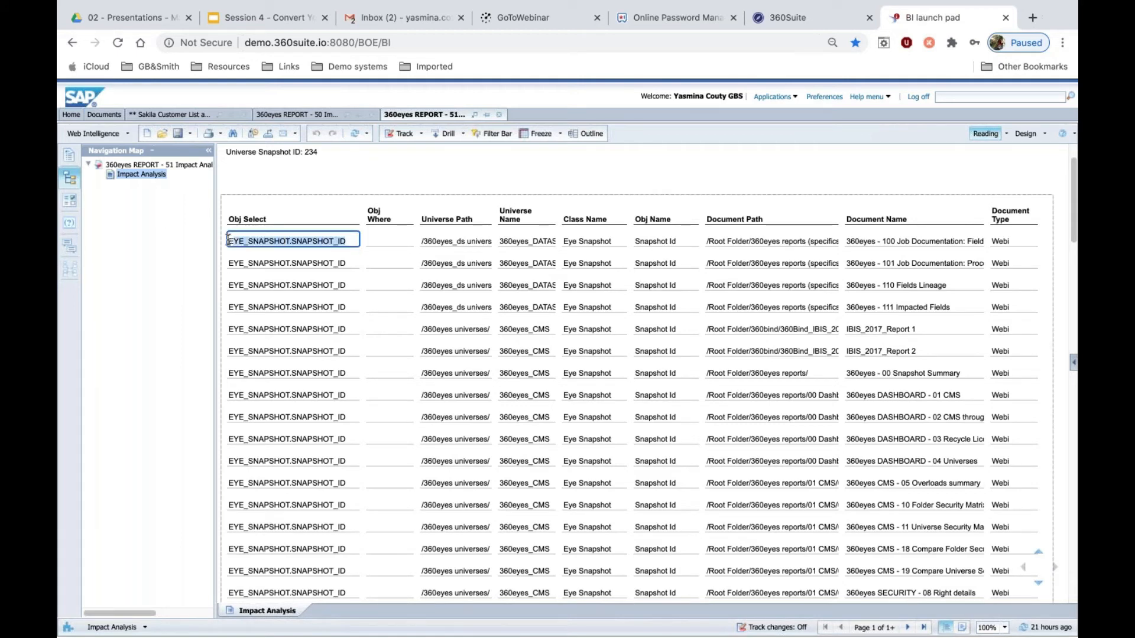
click(461, 241)
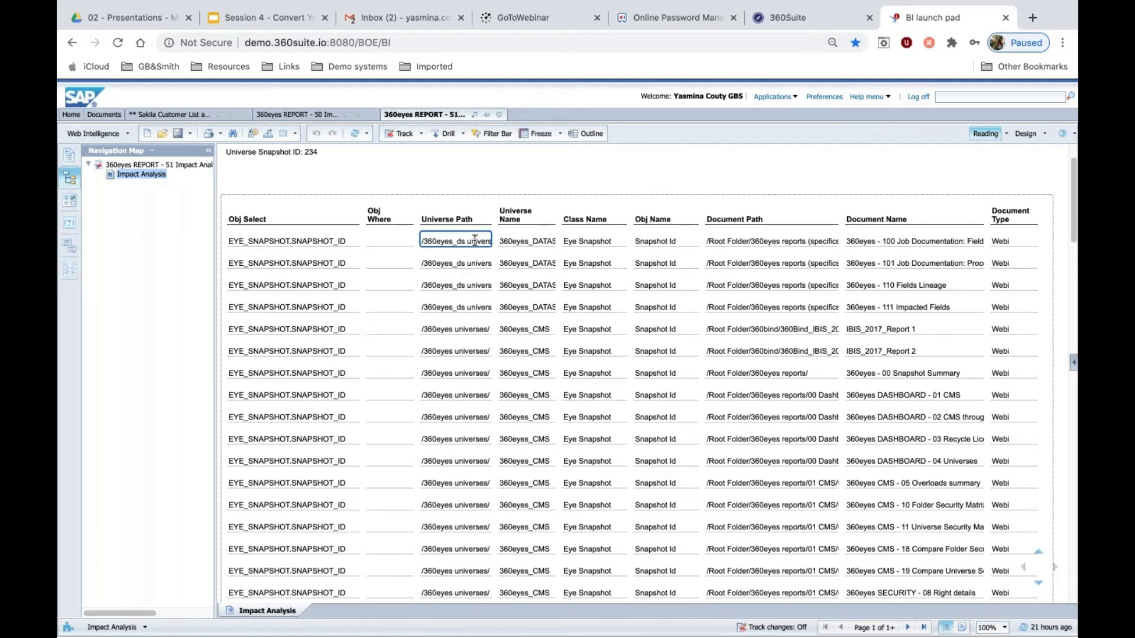
click(459, 263)
click(475, 241)
click(514, 243)
click(592, 241)
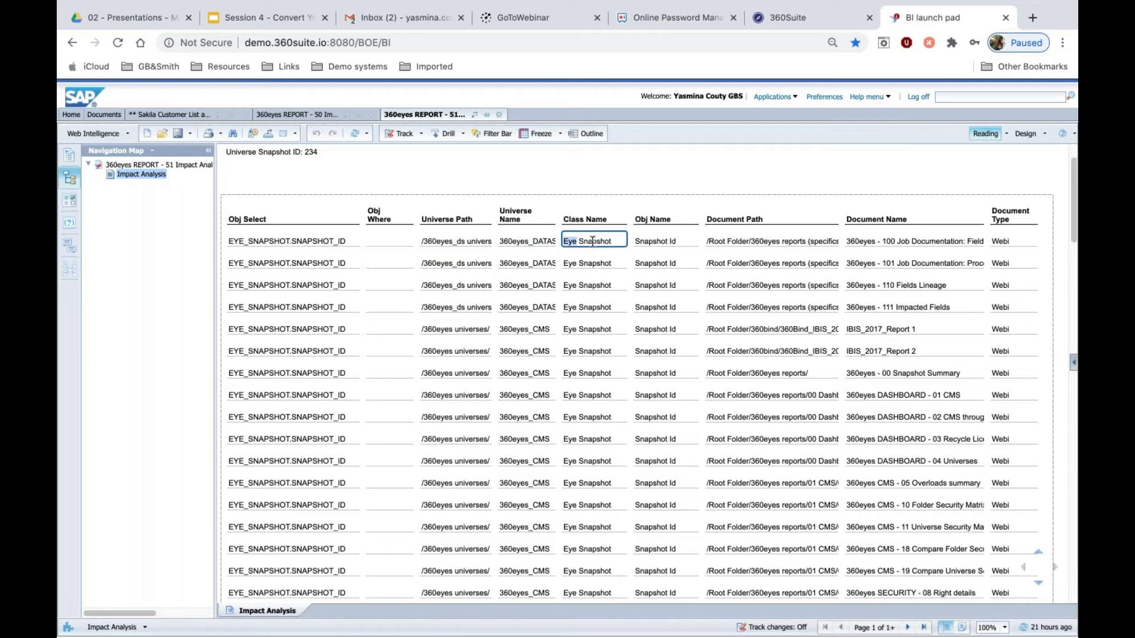
click(651, 241)
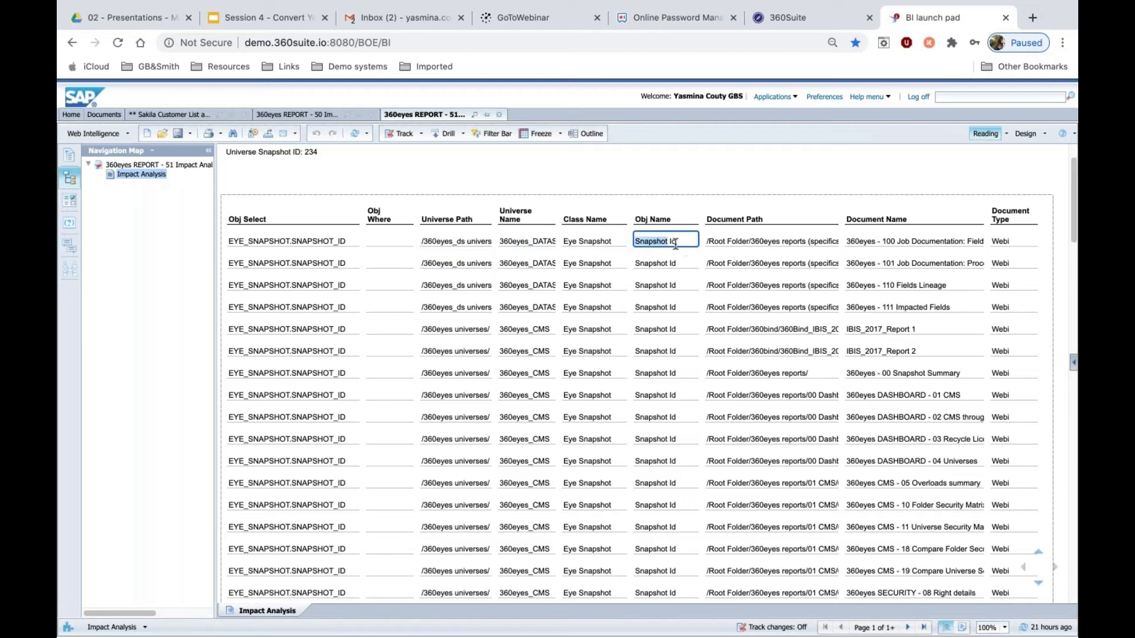
Step: Compare the object name in report 50 with the SQL select expression, document path and document name in report 51
click(304, 115)
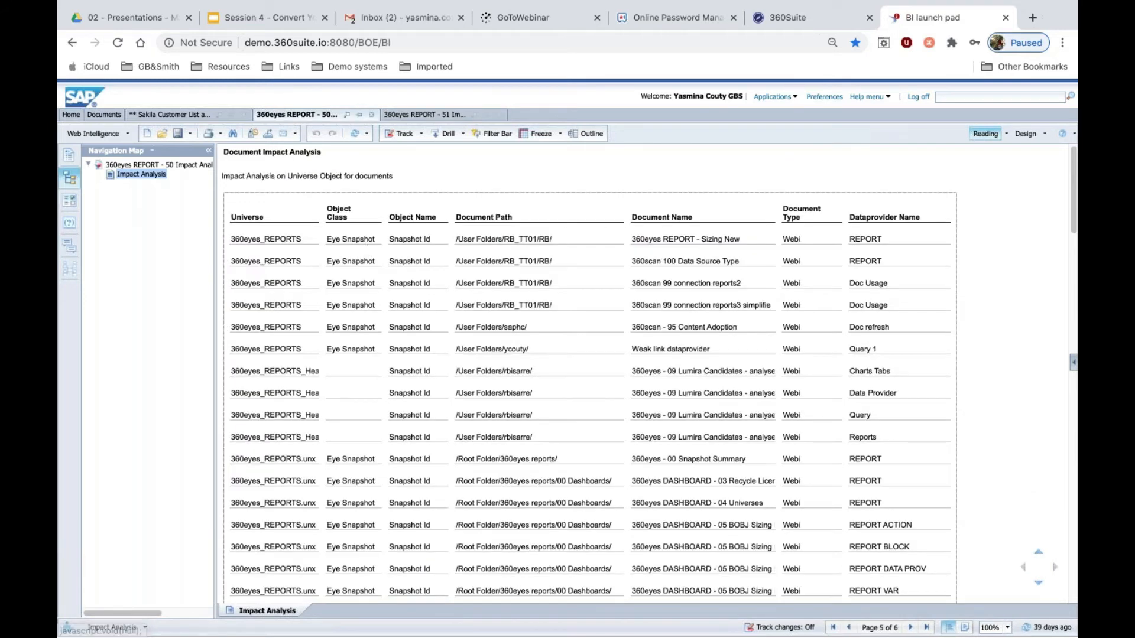
click(412, 239)
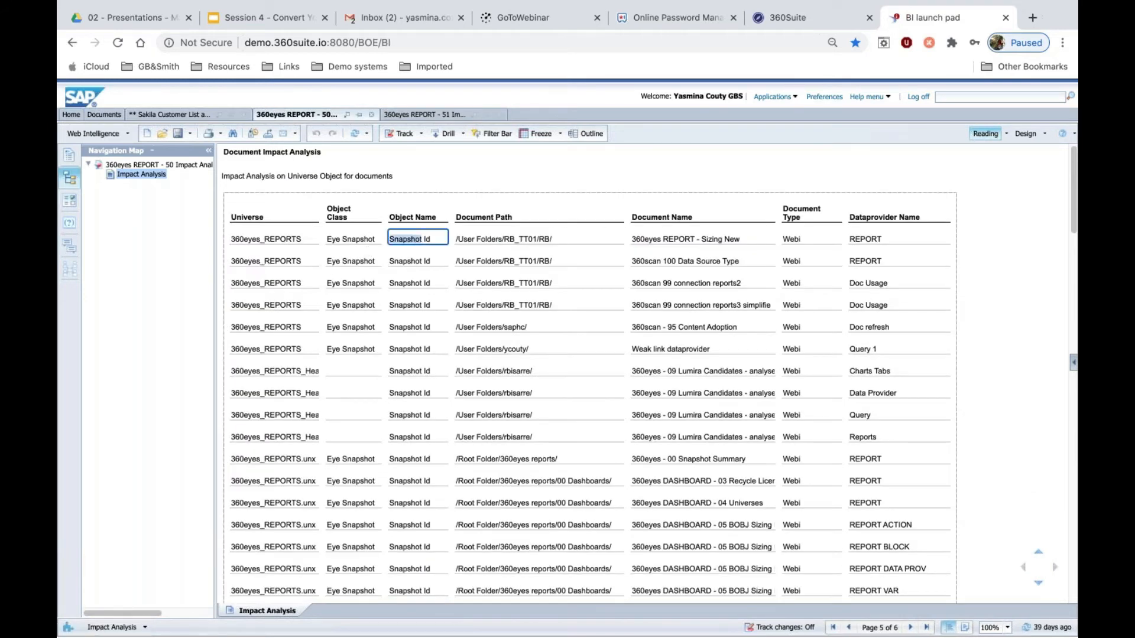
click(401, 119)
click(248, 235)
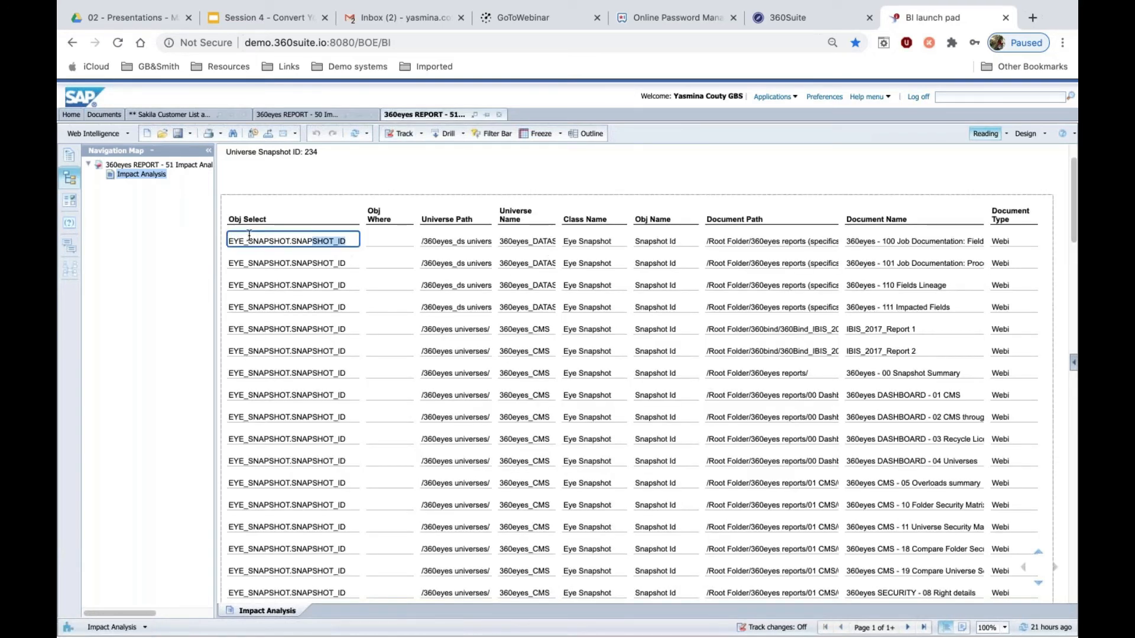
double_click(268, 236)
drag(708, 238, 834, 241)
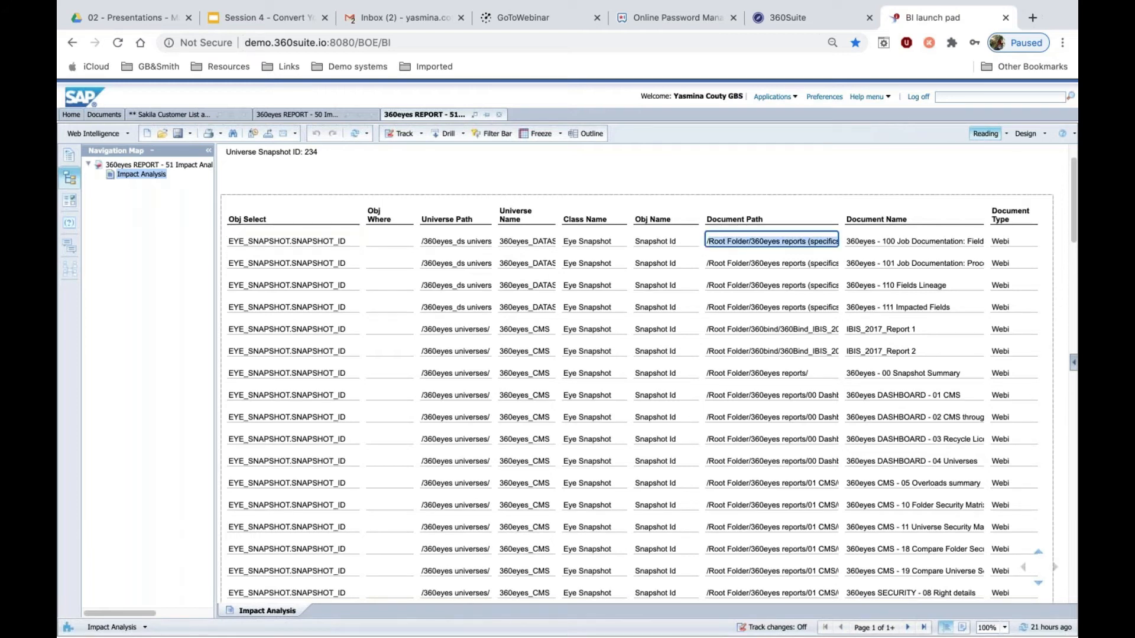
drag(946, 243, 964, 242)
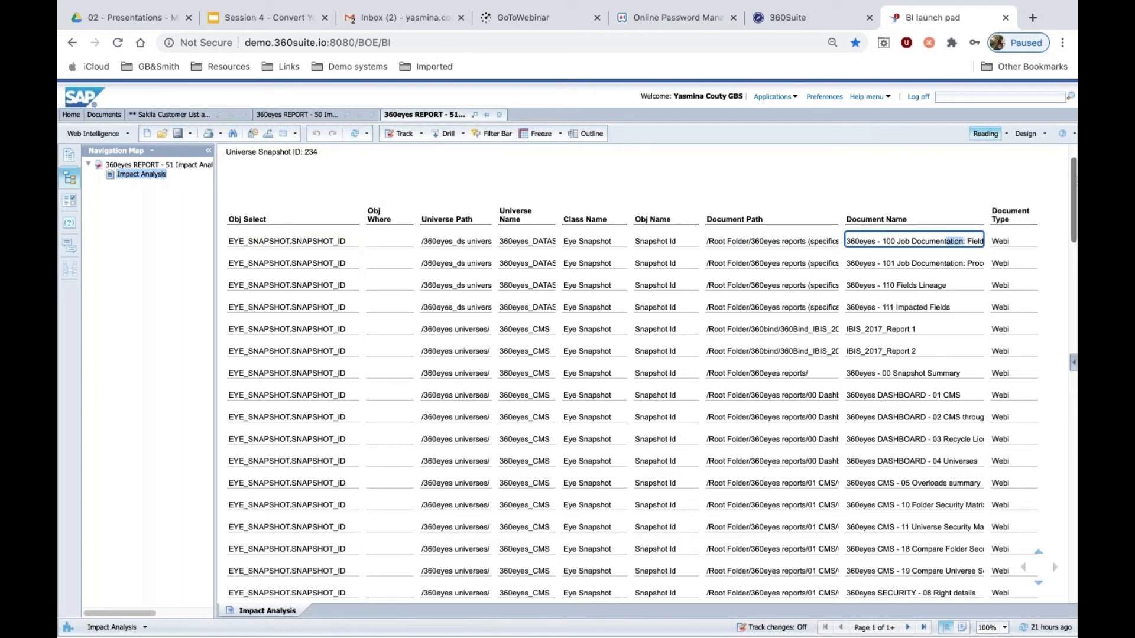
mouse_move(1075, 182)
mouse_down()
mouse_move(1075, 197)
mouse_move(1074, 174)
mouse_up()
Step: Return to the document list and open 360eyes REPORT - 52 Impact Analysis (SQL DP) for viewing
click(104, 114)
click(396, 193)
right_click(396, 193)
click(419, 203)
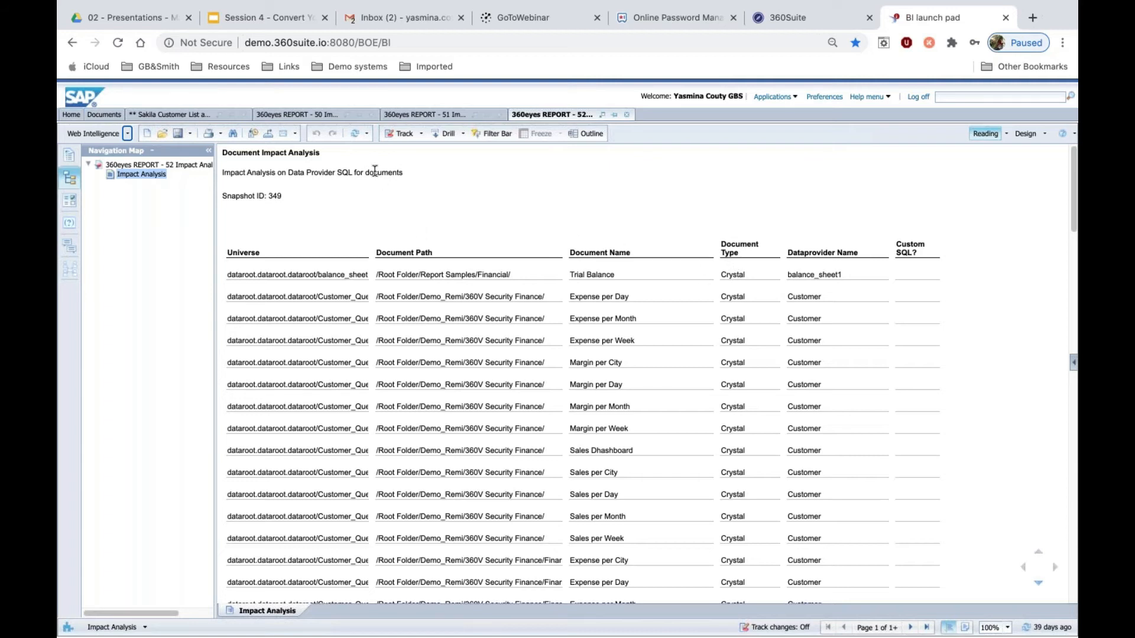
Step: Review the refresh prompts of report 52 for snapshot and SQL expression, and cancel the refresh
click(355, 133)
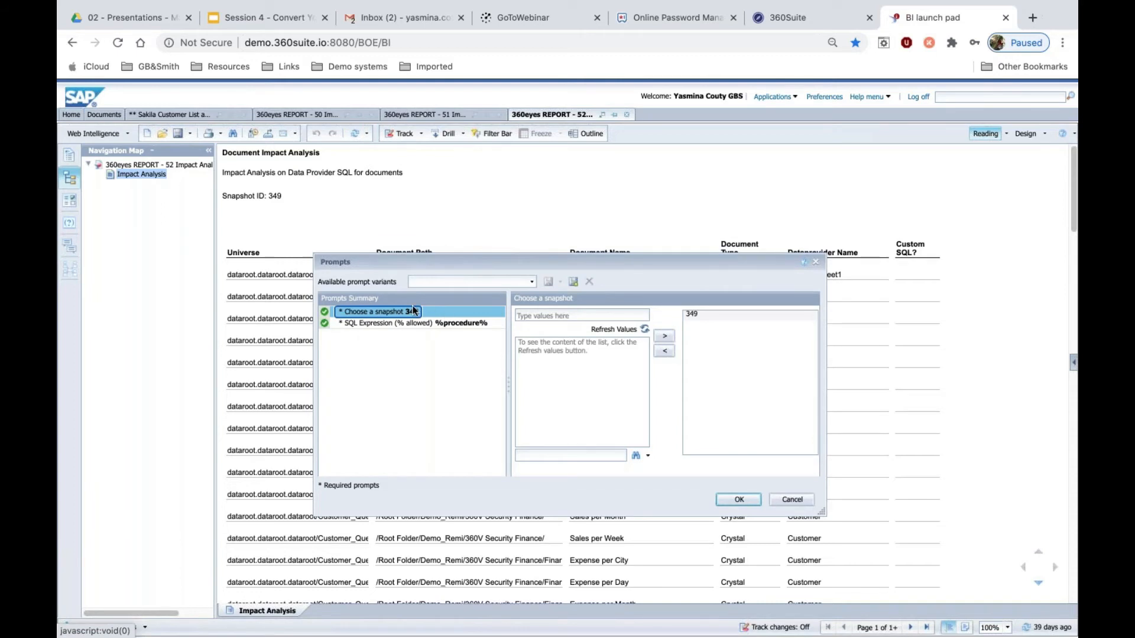
click(642, 329)
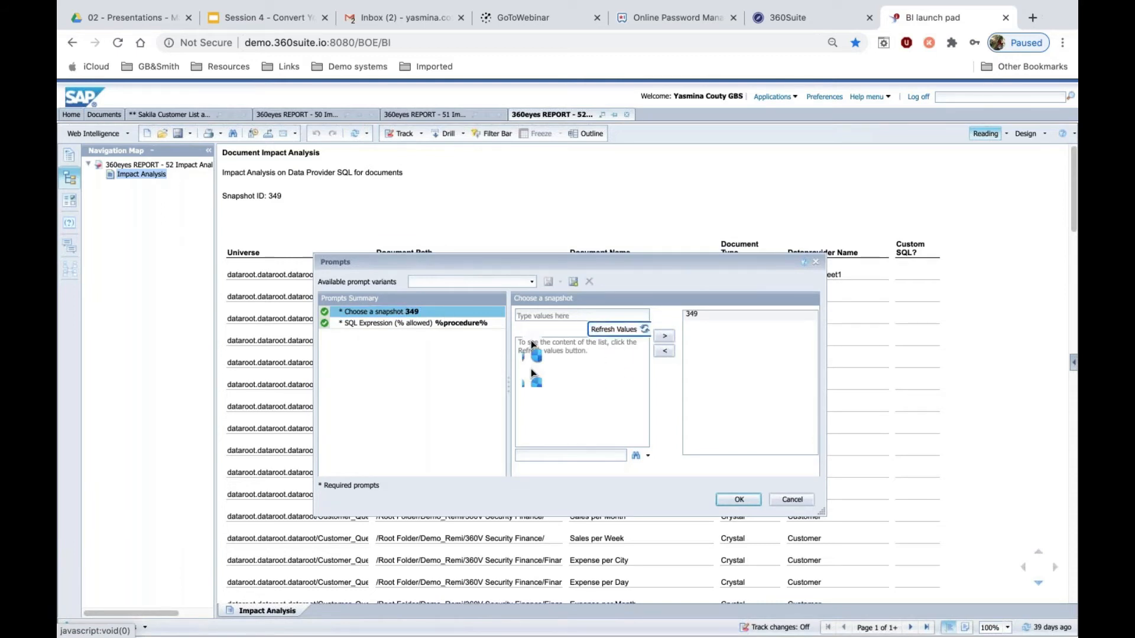
click(446, 328)
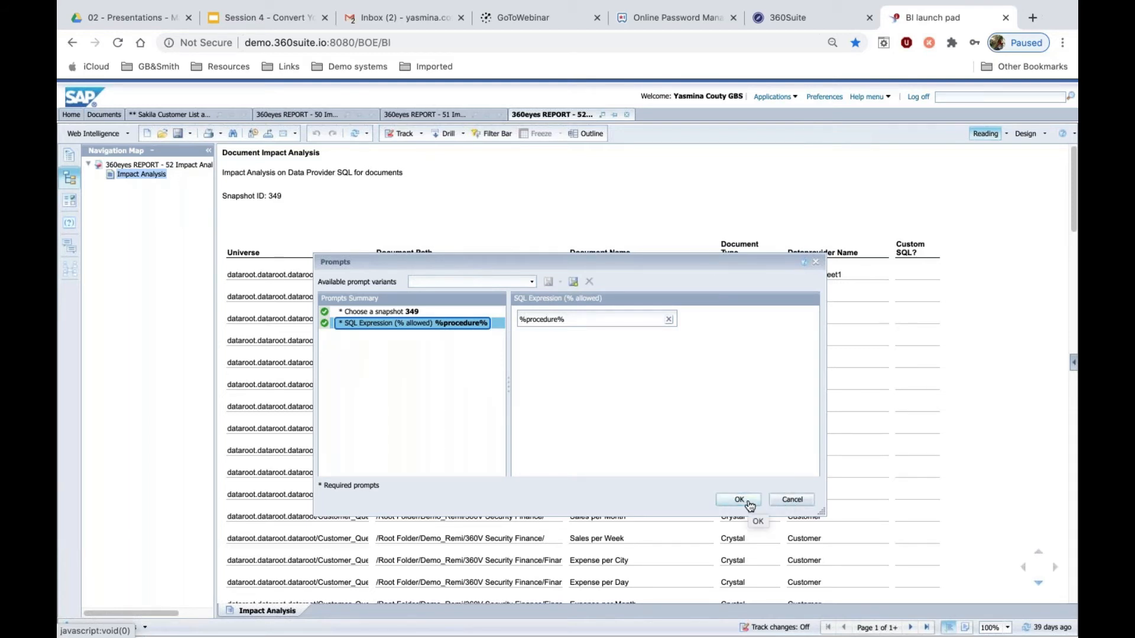
click(791, 501)
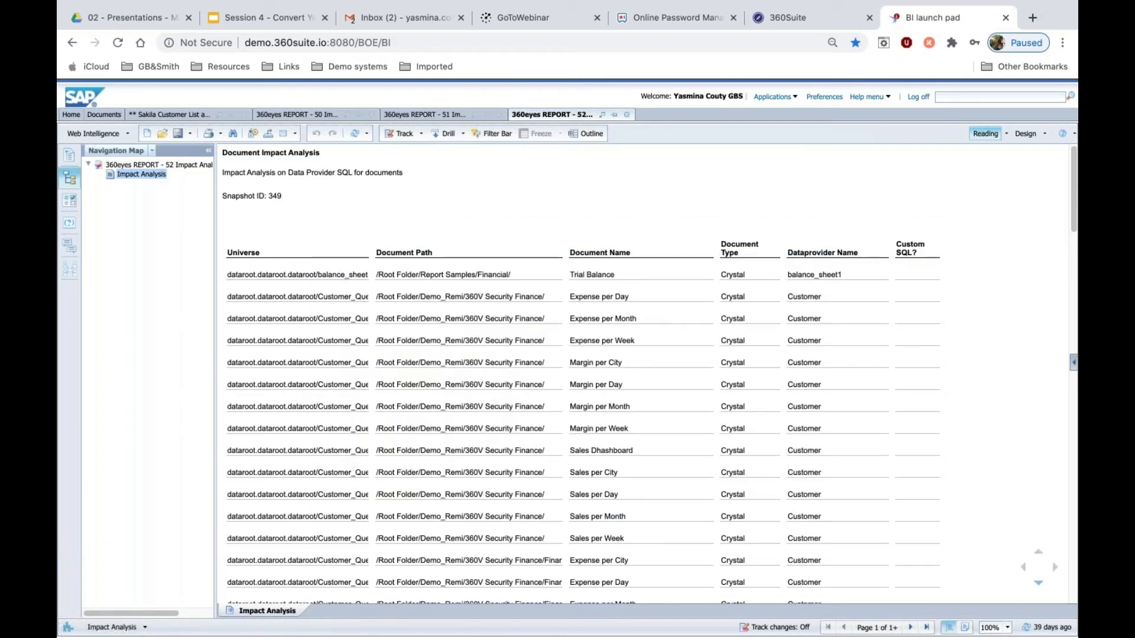
Step: Return to the document list and open 360eyes REPORT - 53 Impact Analysis (Variables) for viewing
click(104, 115)
click(366, 212)
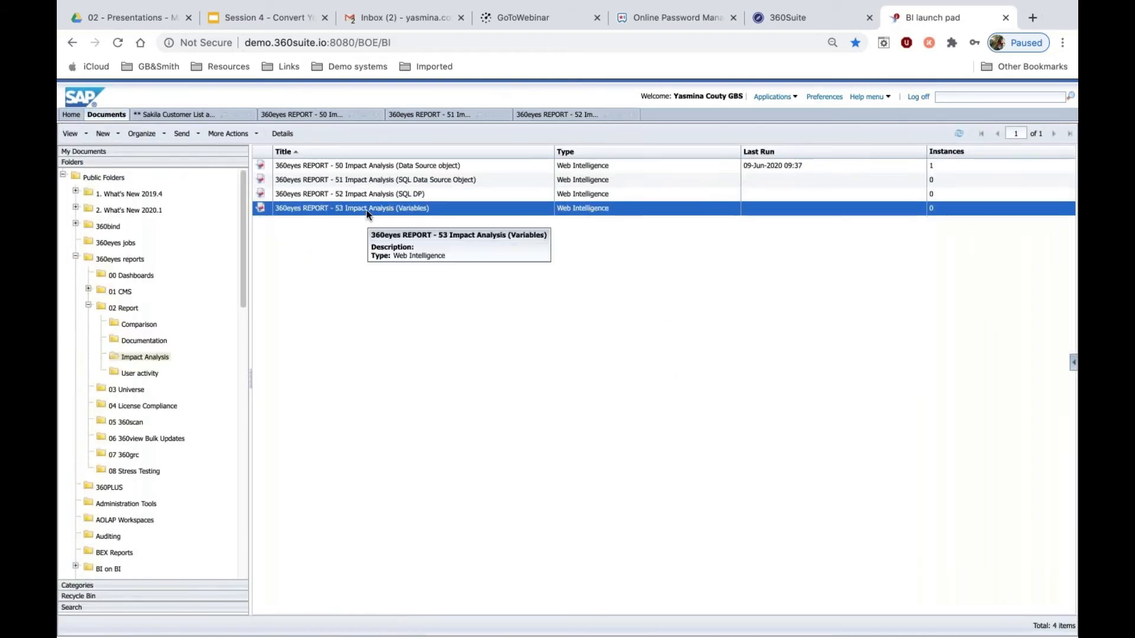
right_click(367, 211)
click(394, 222)
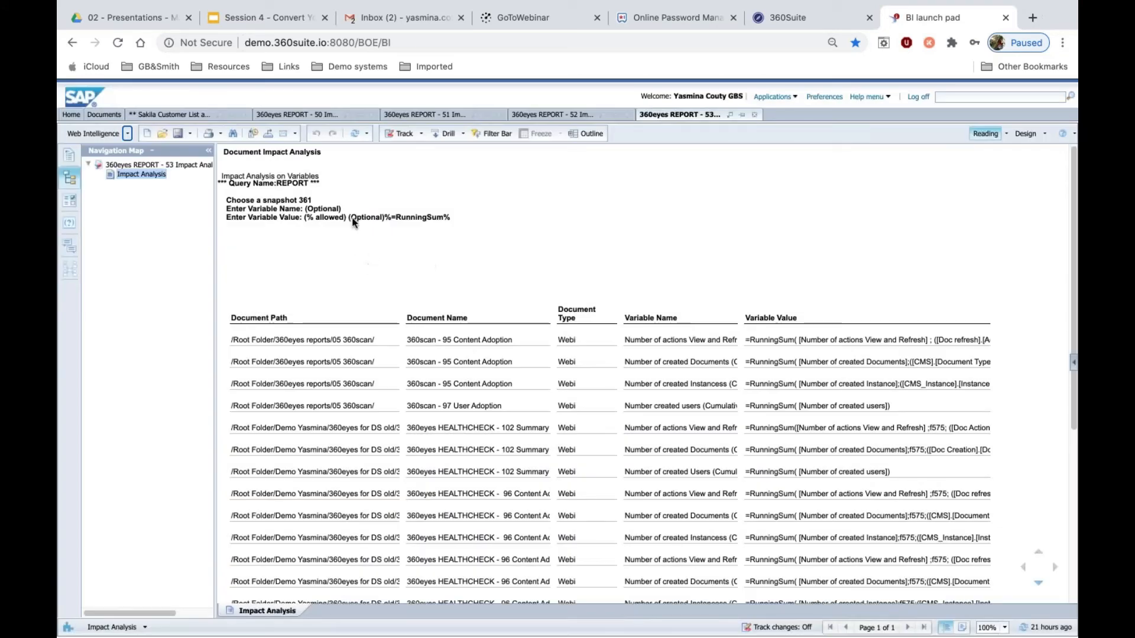
Step: Review the refresh prompts of report 53 for snapshot, variable name and variable value, and cancel the refresh
click(355, 133)
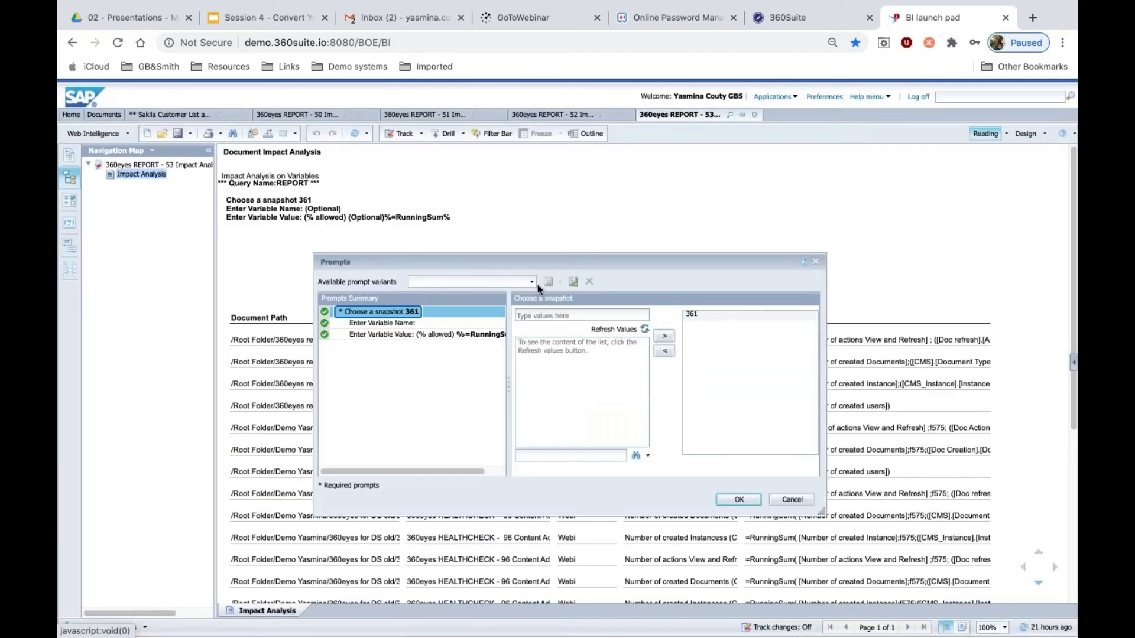
drag(542, 262, 512, 244)
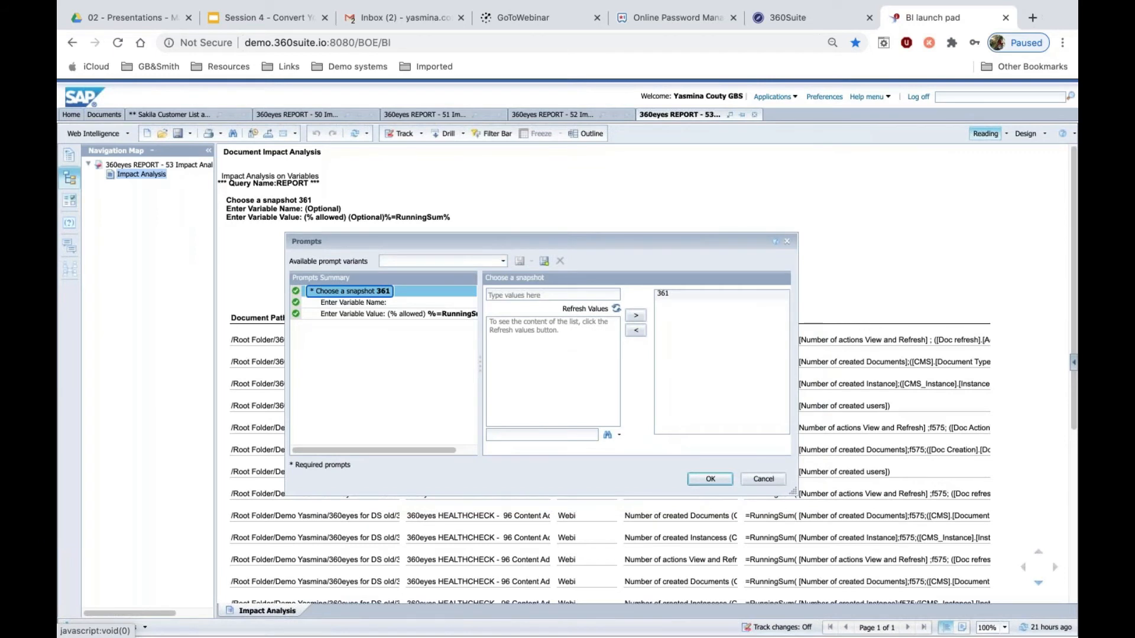
drag(480, 313, 541, 314)
click(443, 314)
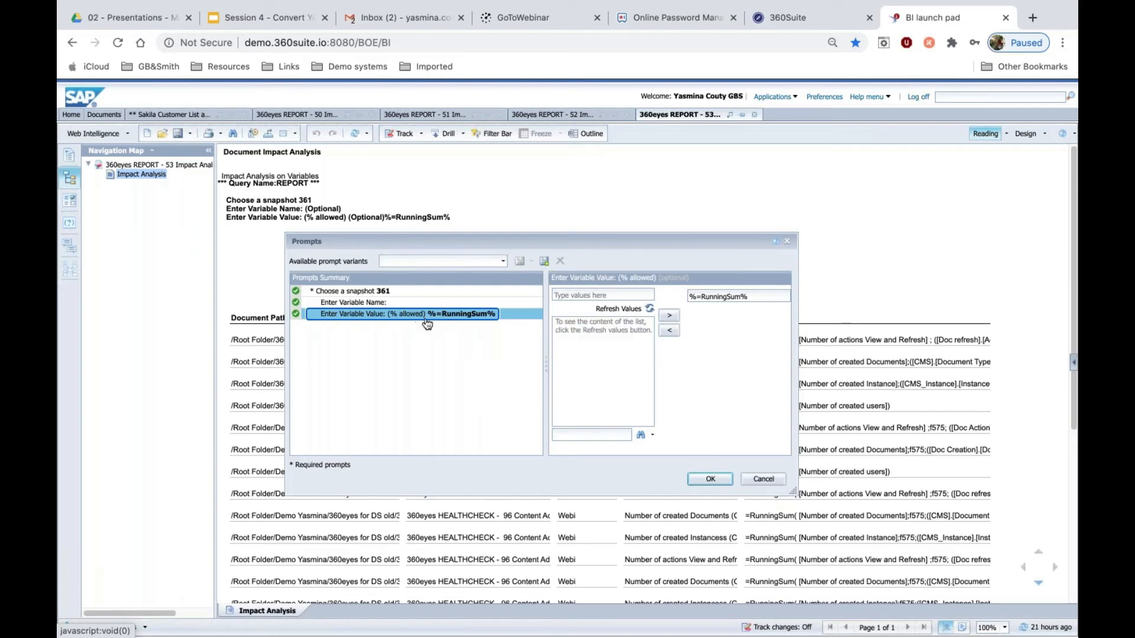
click(765, 479)
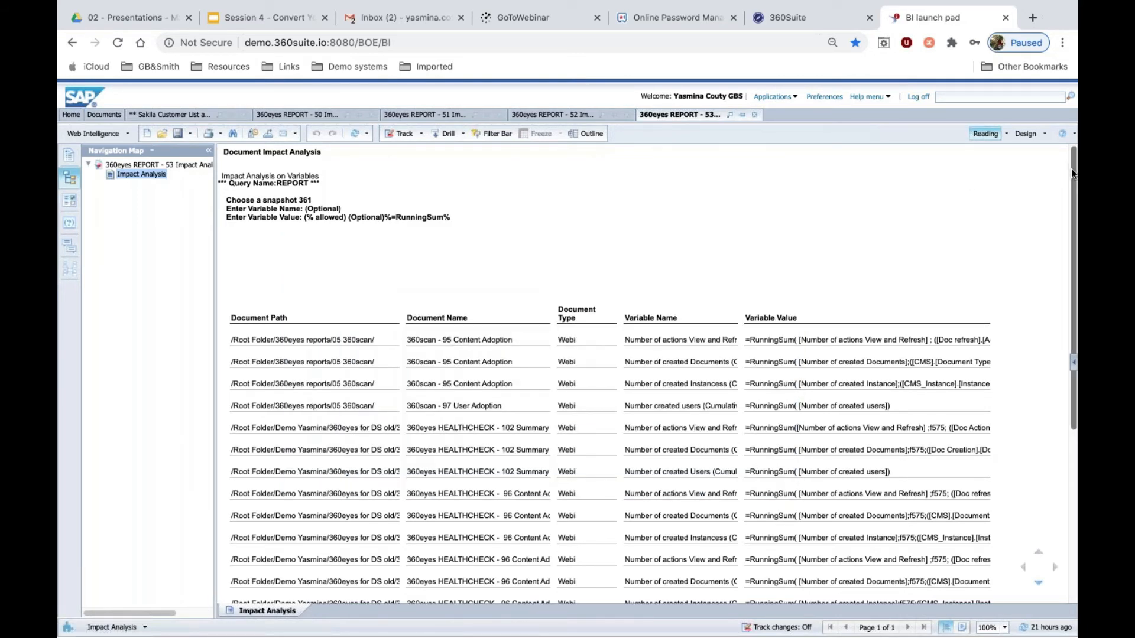
Step: Examine the variable name and the RunningSum formula in the first result row of report 53
drag(1071, 168, 1071, 186)
click(763, 308)
double_click(763, 308)
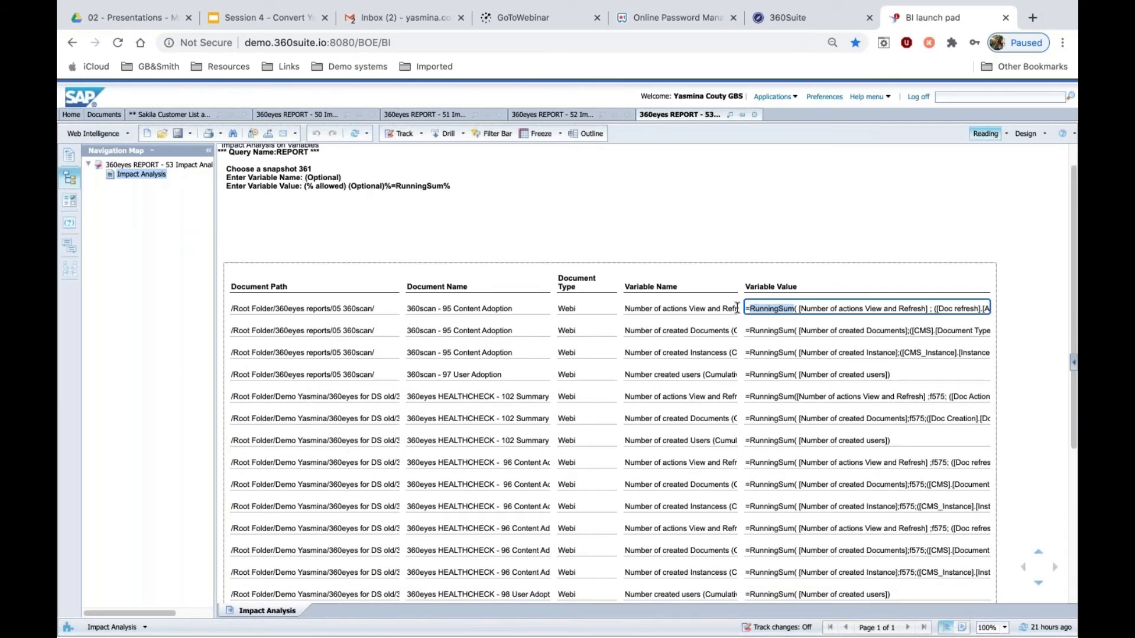
click(627, 308)
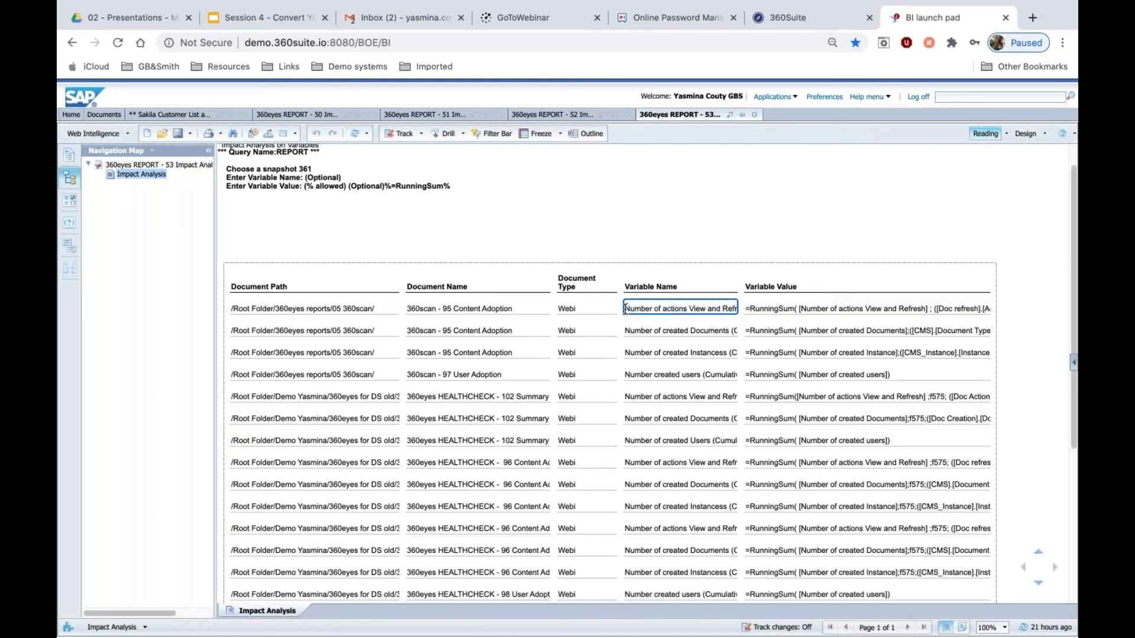
drag(659, 308, 739, 311)
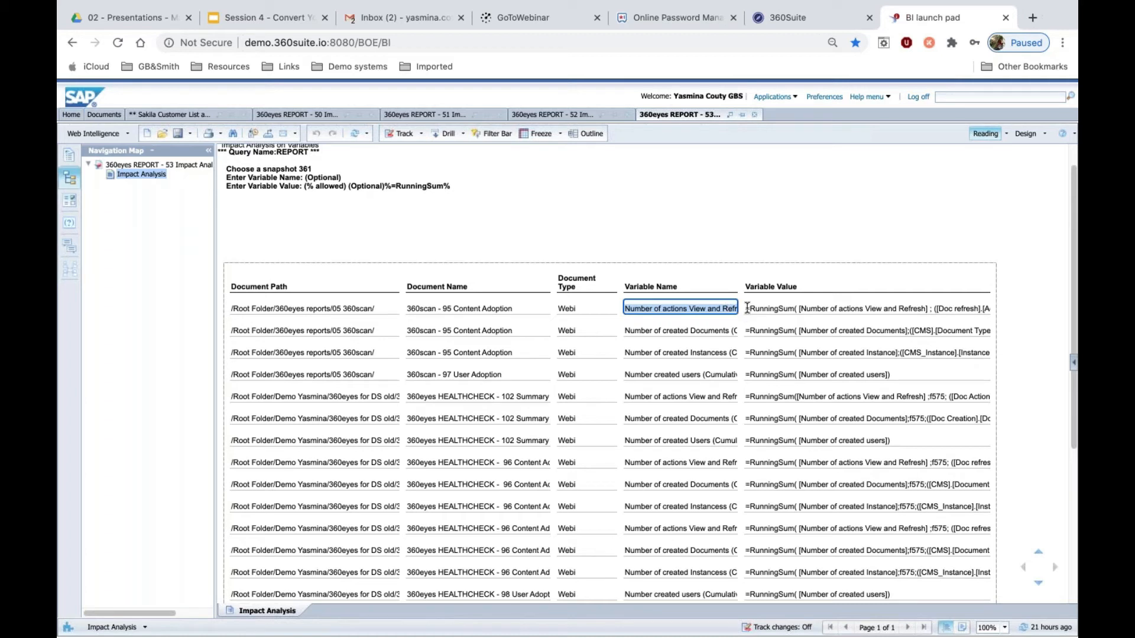
click(798, 308)
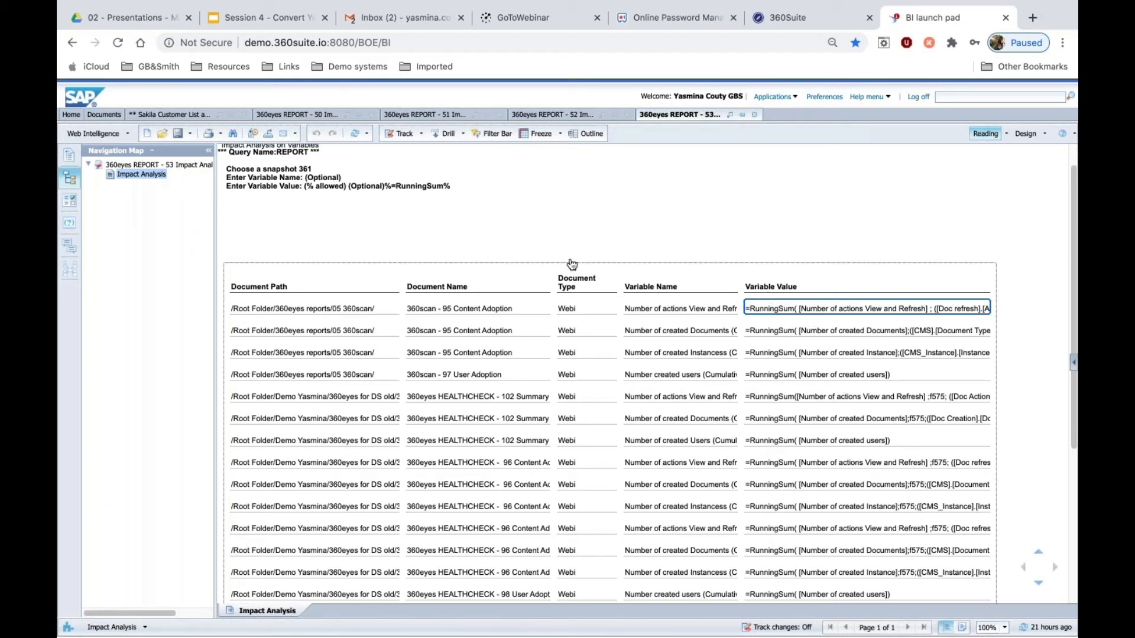
Step: Switch to the Google Slides presentation and advance to the Bulk Update Universe Objects slide
click(282, 19)
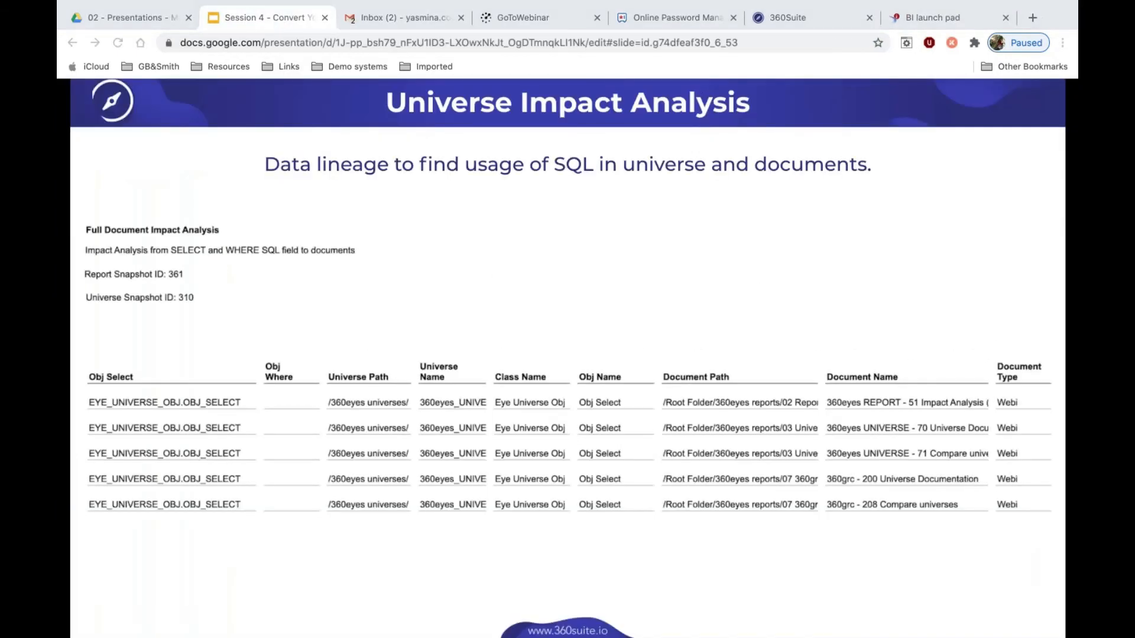
key(Right)
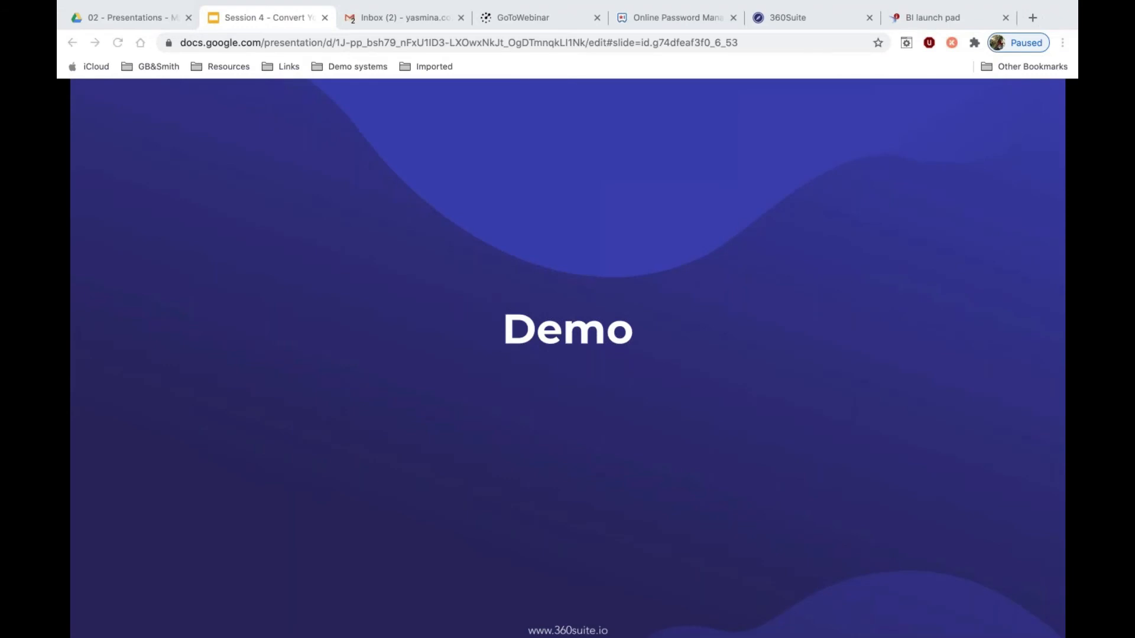
key(Right)
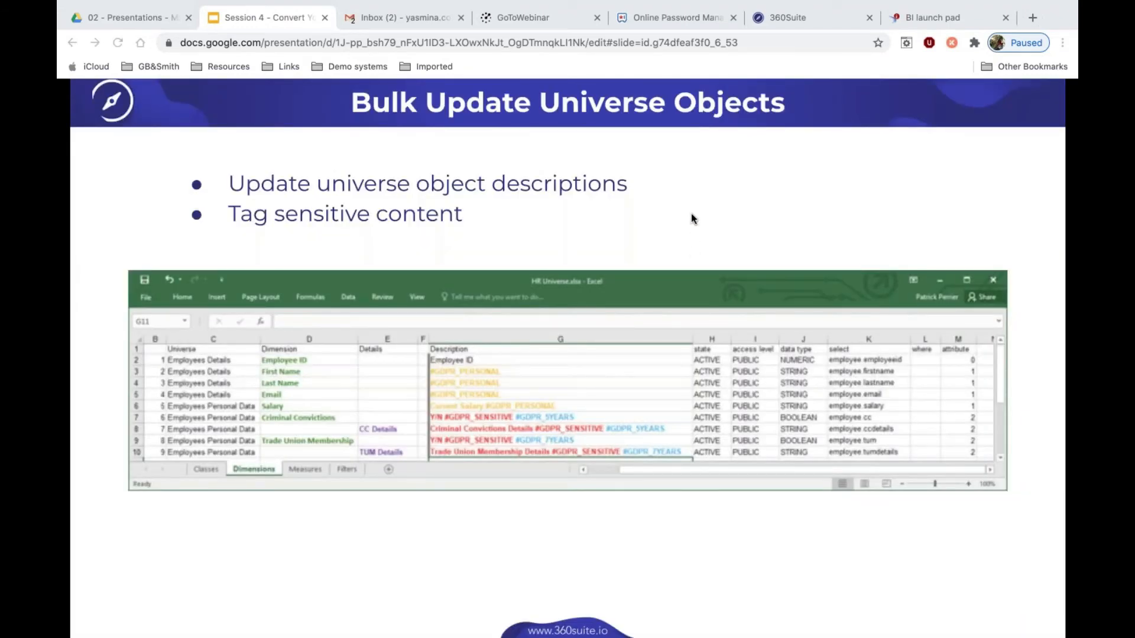
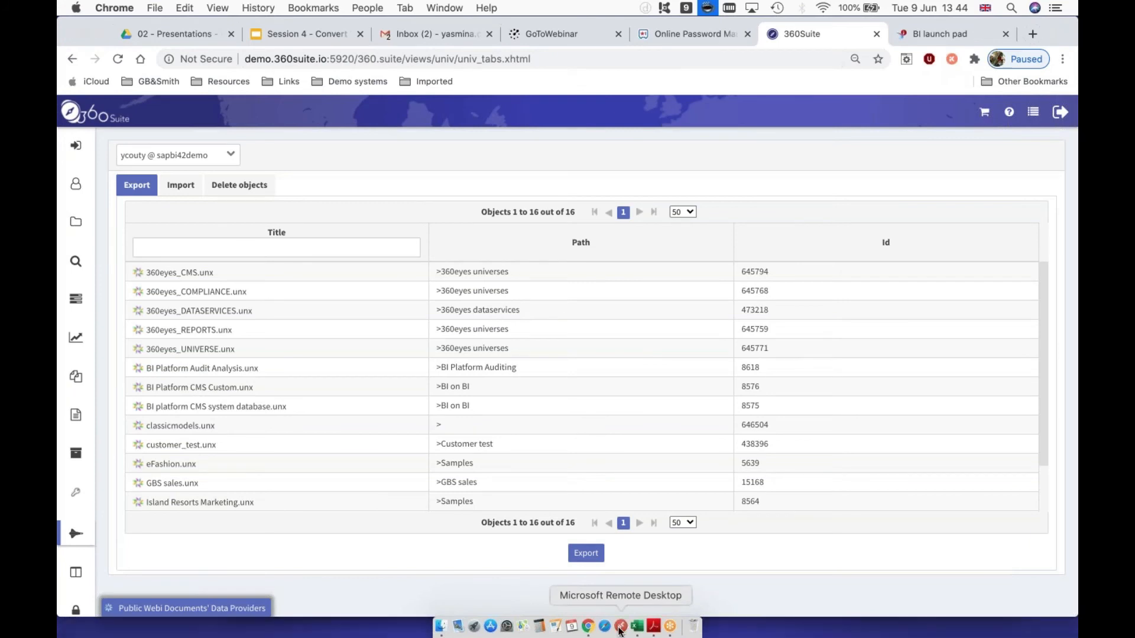
Step: Check the Semantic Layer Agent console in Microsoft Remote Desktop and return to 360Suite in Chrome
click(636, 607)
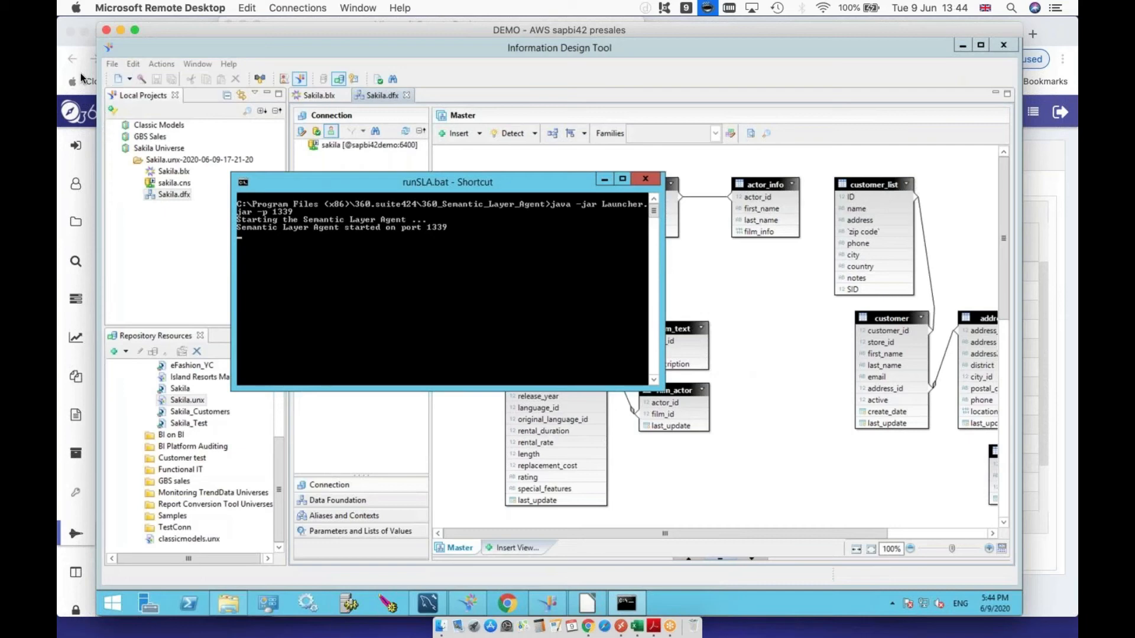
click(1041, 87)
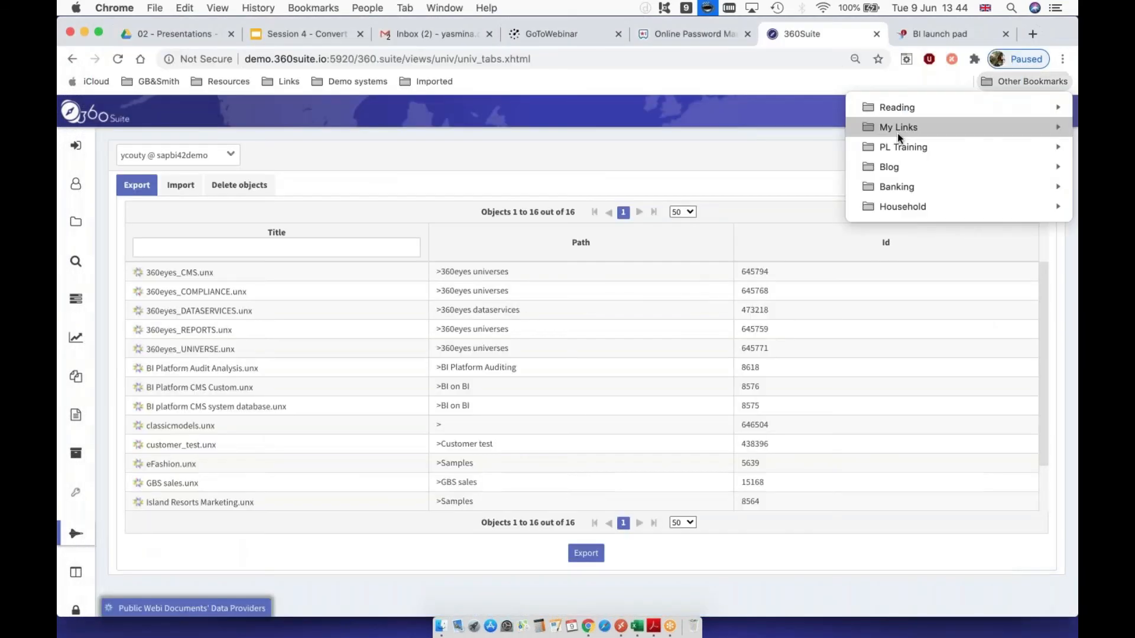
click(675, 84)
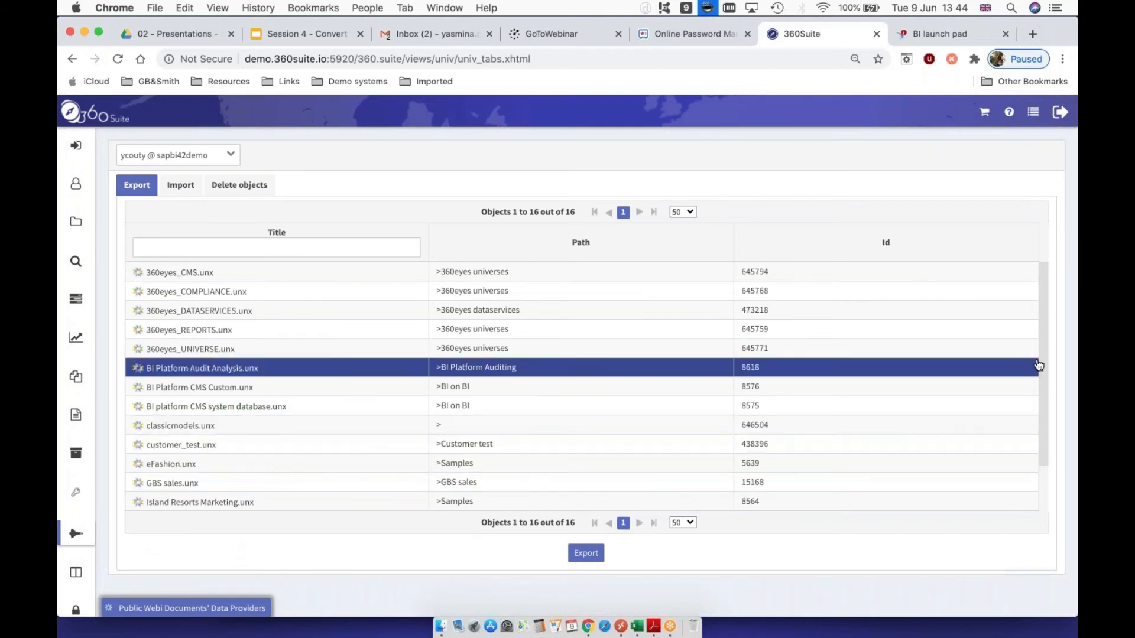
Step: Export the objects of the Sakila.unx universe stored under Aesir 99 Retail Universes
drag(1043, 367, 1045, 406)
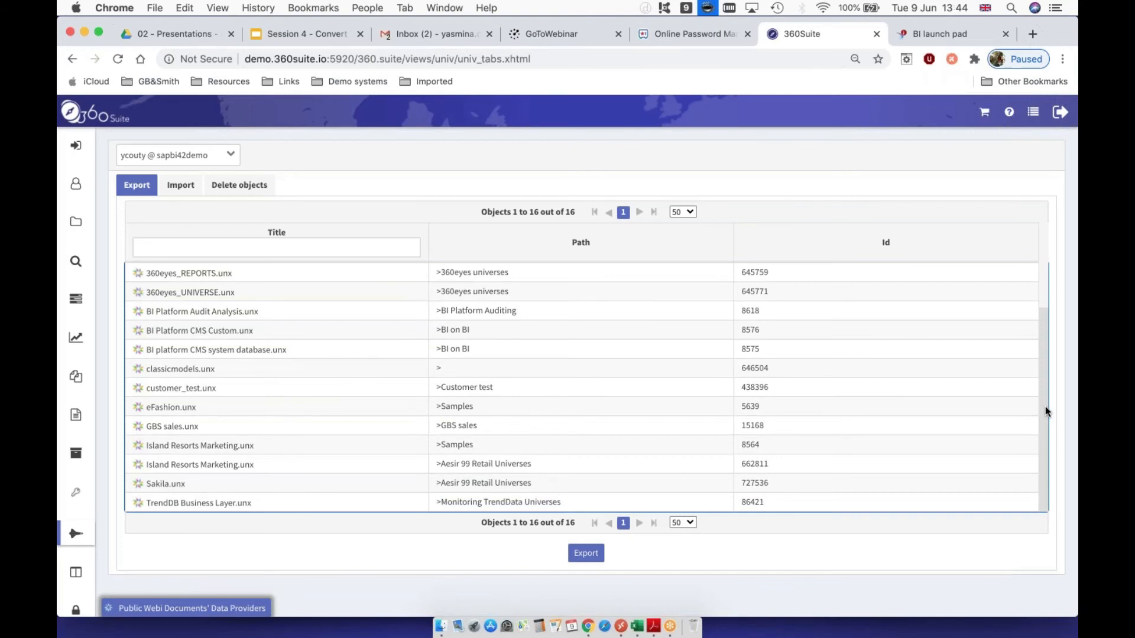
click(206, 491)
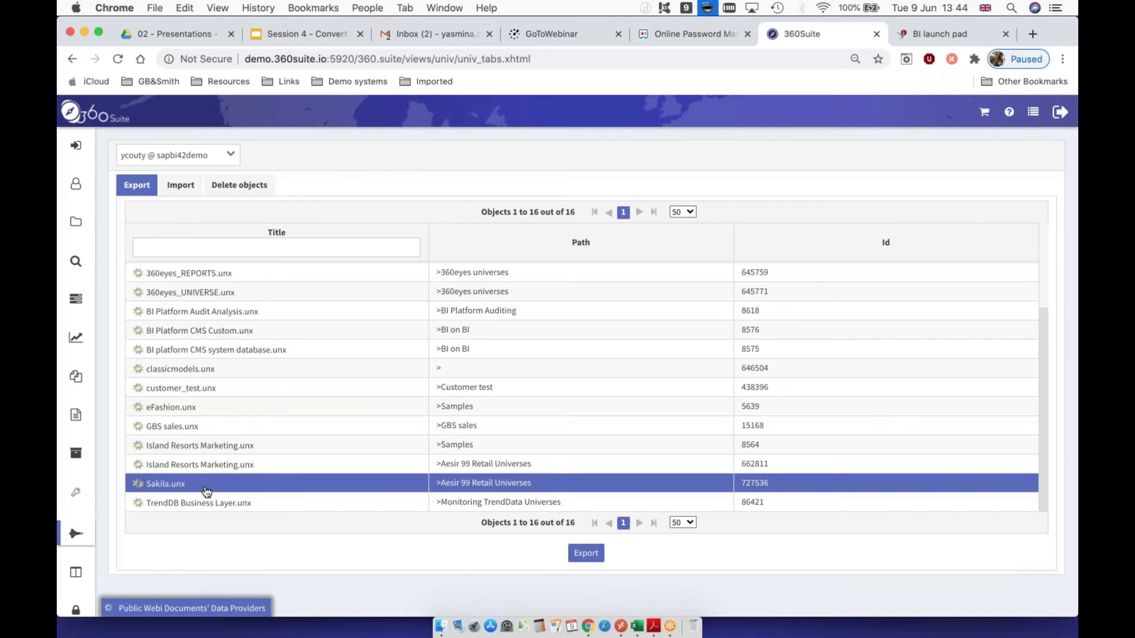
click(586, 553)
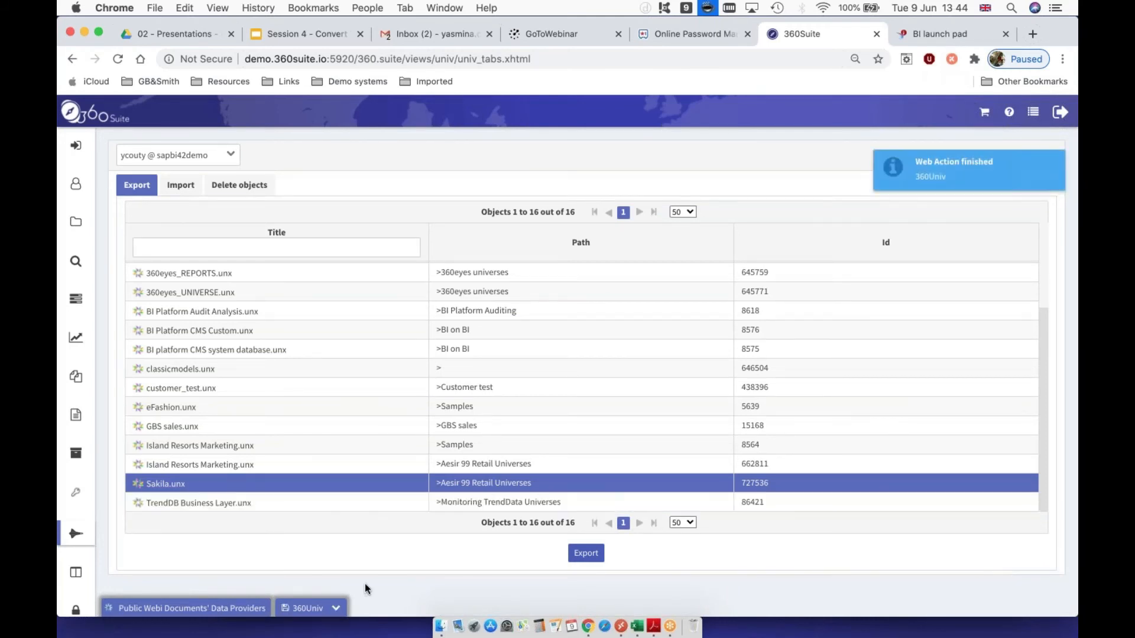
Step: Save the finished 360Univ export as sakila_univ.xlsx in Downloads and open the workbook in Excel
click(336, 608)
click(295, 528)
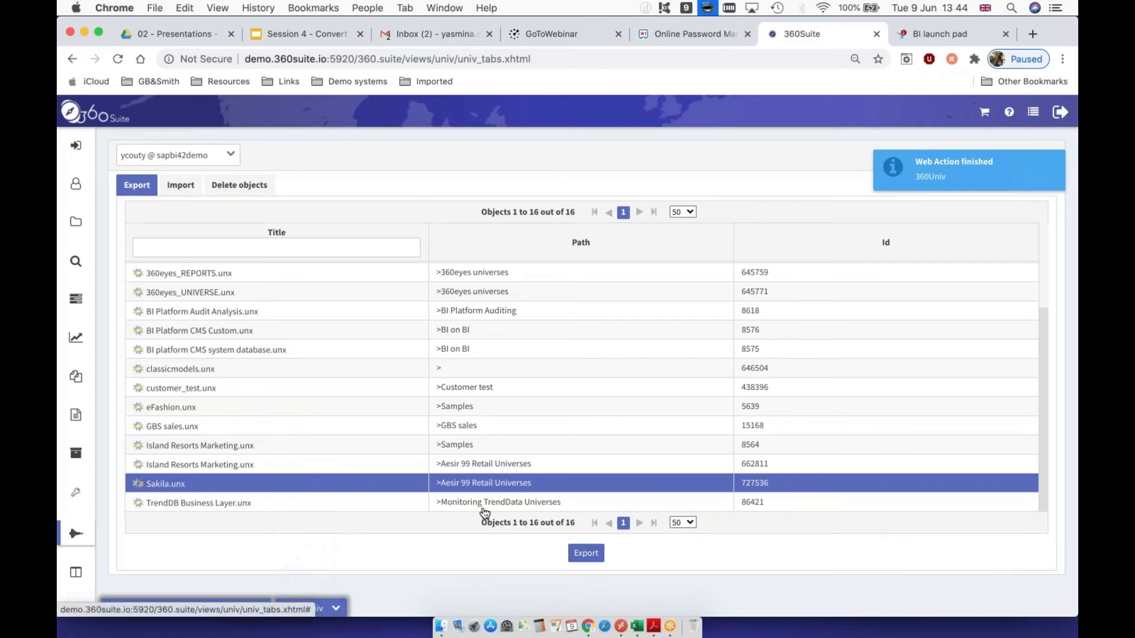
text(sakila_univ.xlsx)
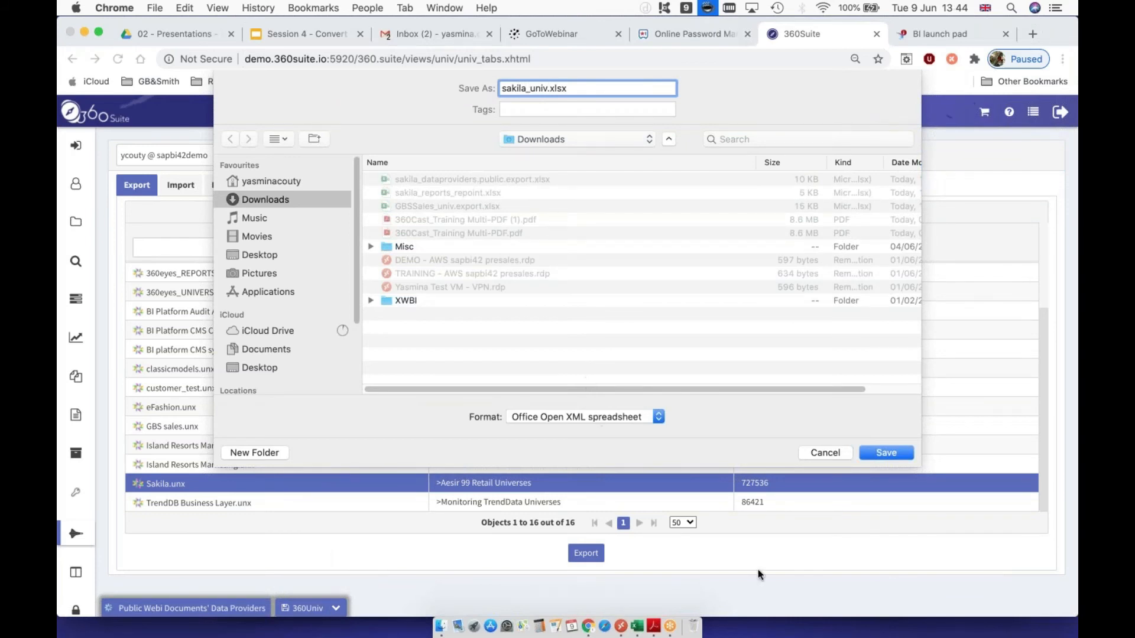
click(886, 452)
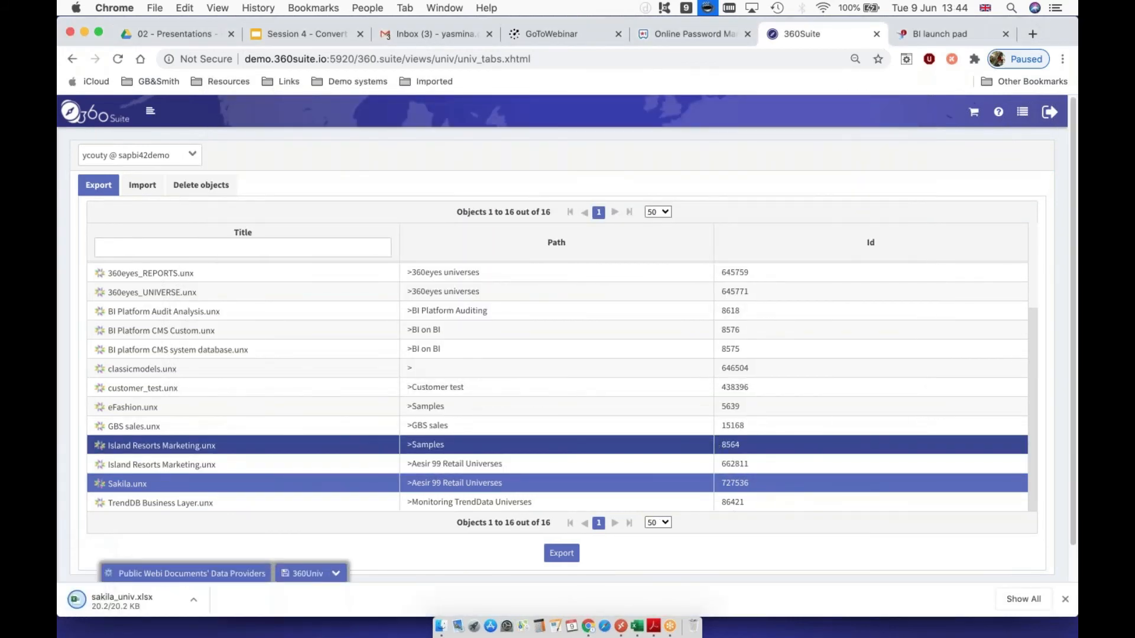
click(132, 601)
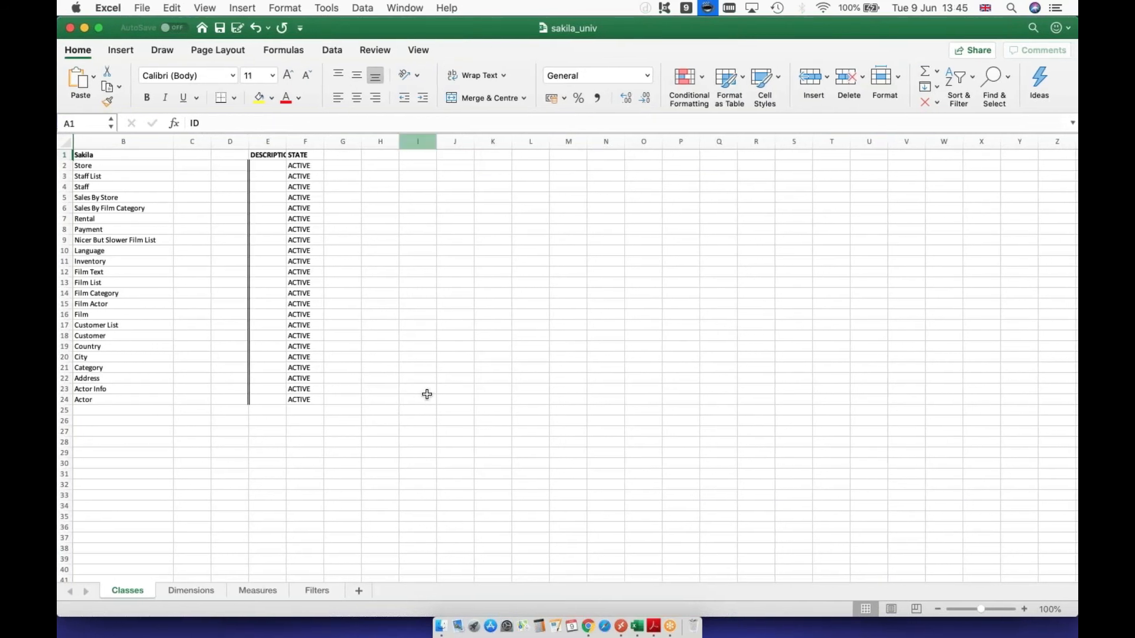
Step: Review the Classes, Dimensions, Measures and Filters sheets of the exported universe workbook
click(1024, 610)
click(1024, 610)
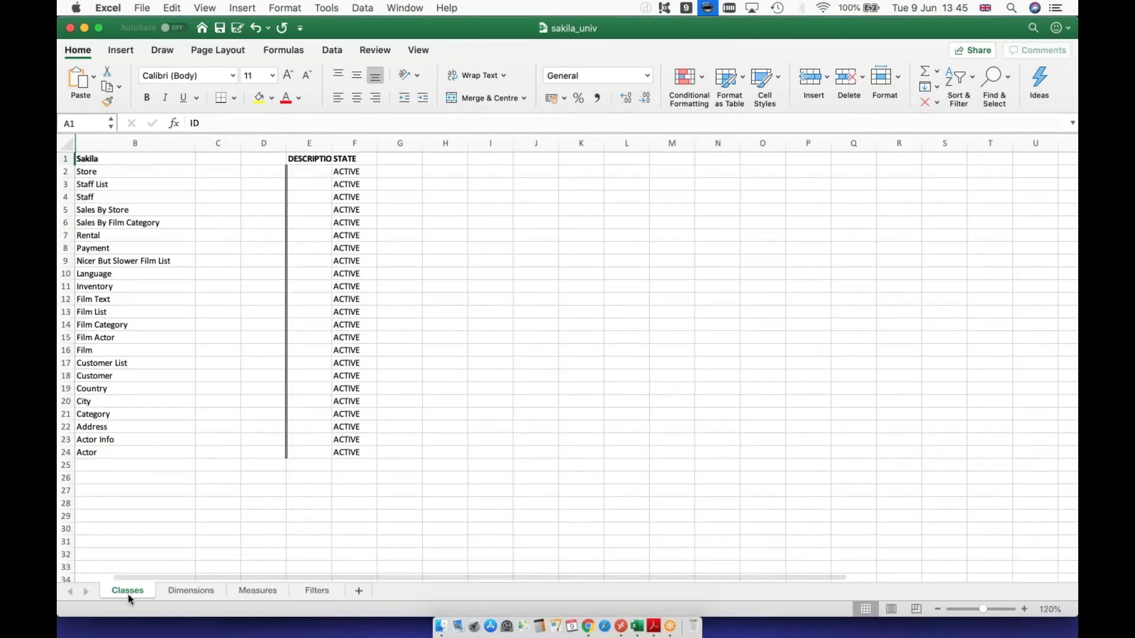
click(198, 593)
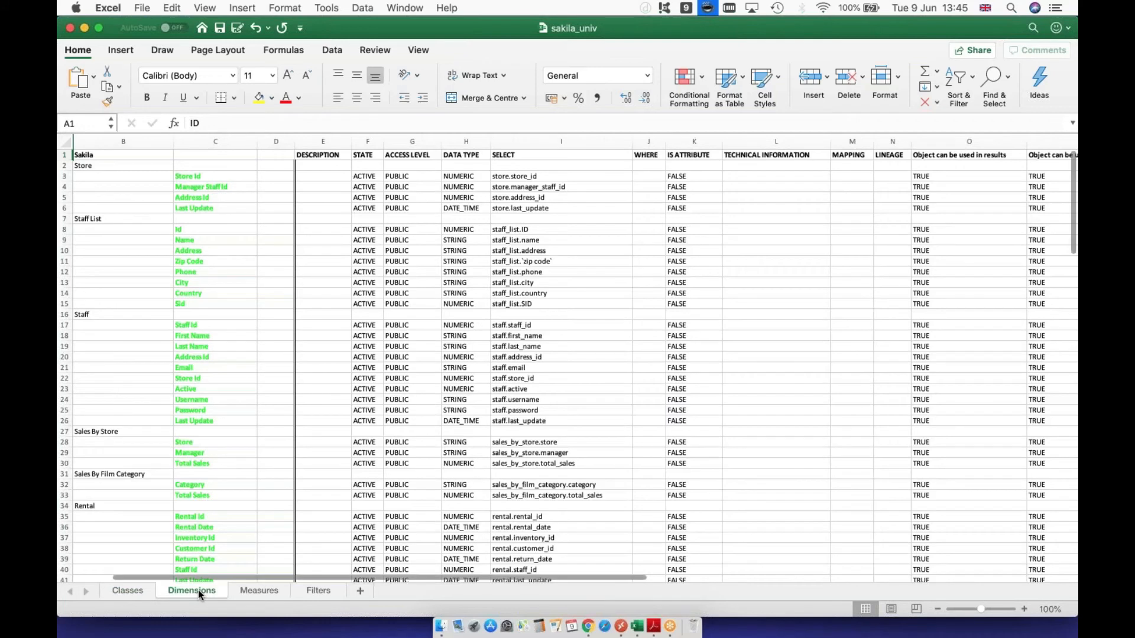
click(269, 591)
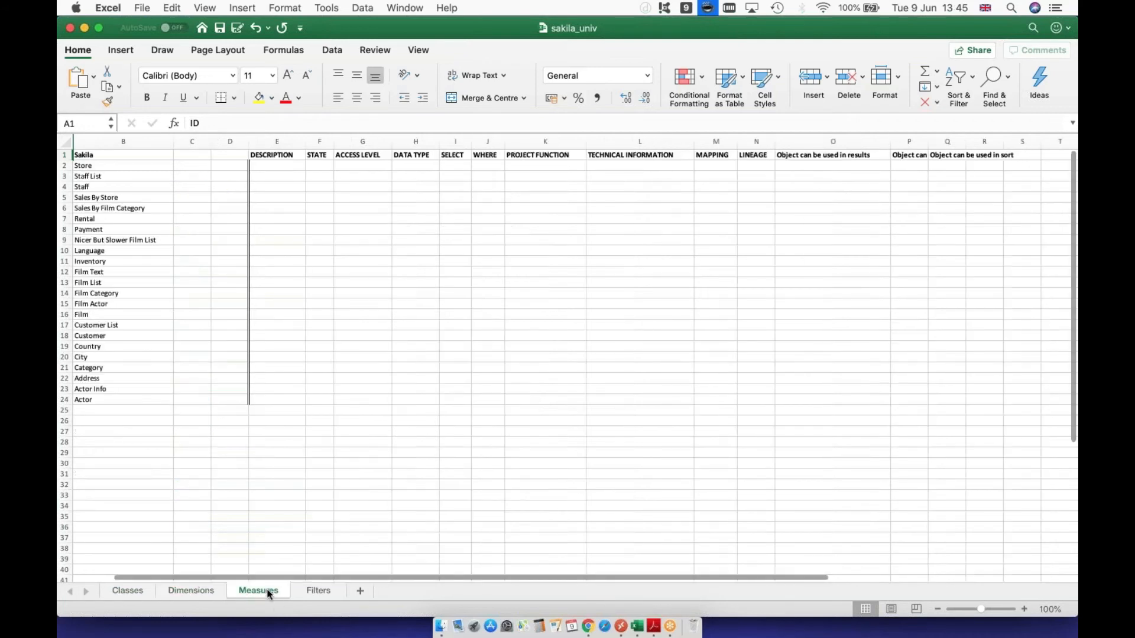
click(315, 590)
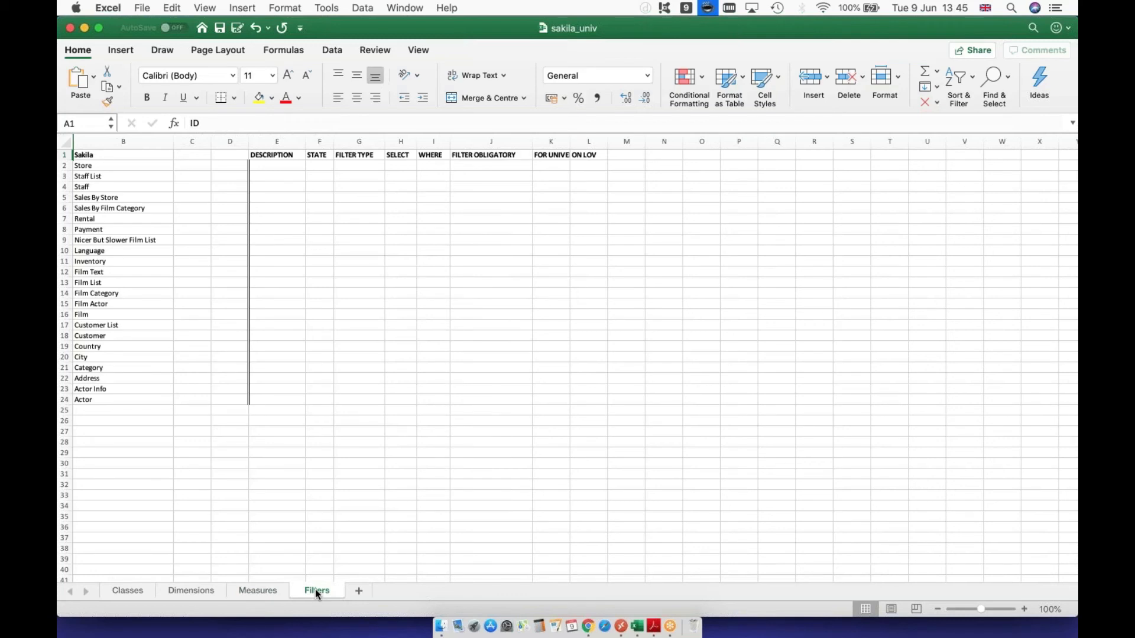
Step: Check the available STATE options for the Store class on the Classes sheet, leaving the value as it is
click(139, 590)
click(355, 172)
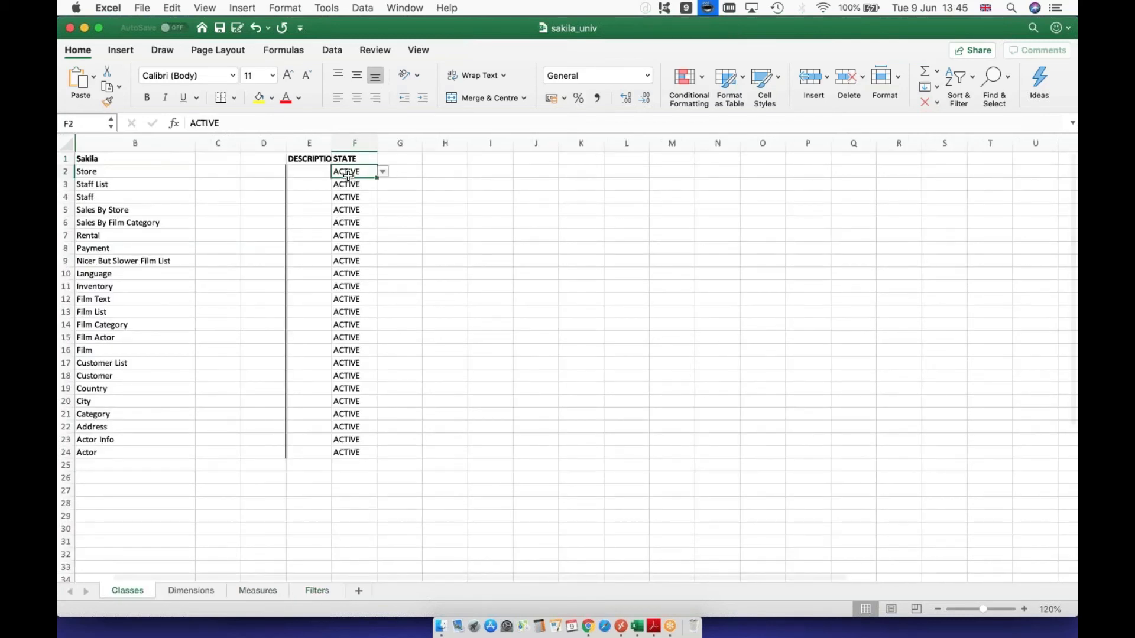
click(383, 172)
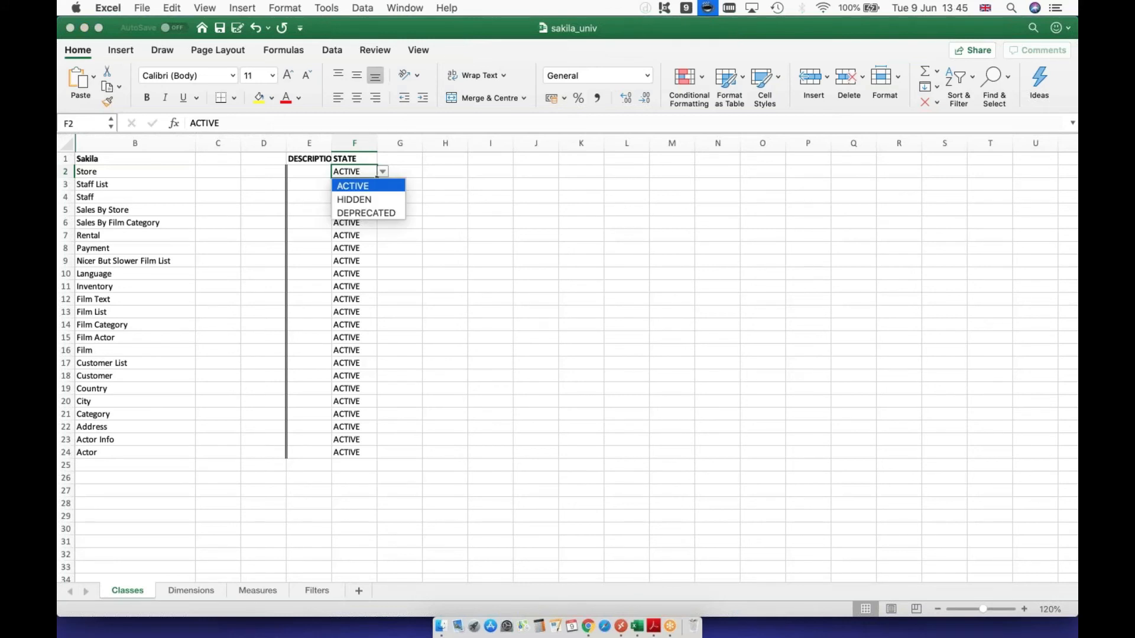
click(384, 172)
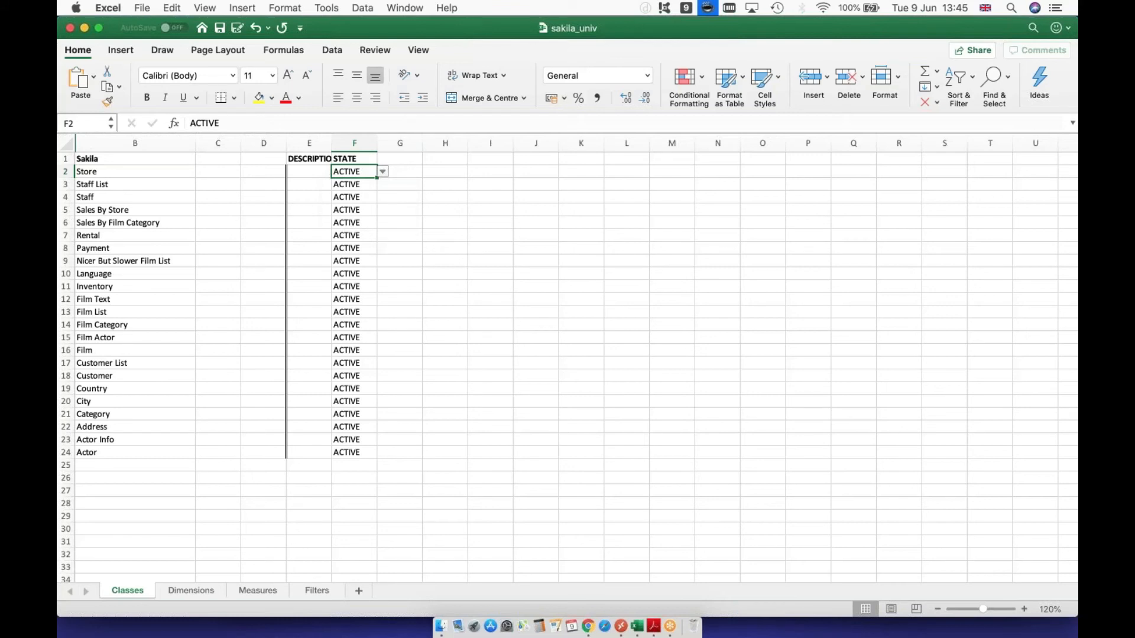
Step: On the Dimensions sheet, check the STATE and ACCESS LEVEL options for the Store Id dimension
click(191, 591)
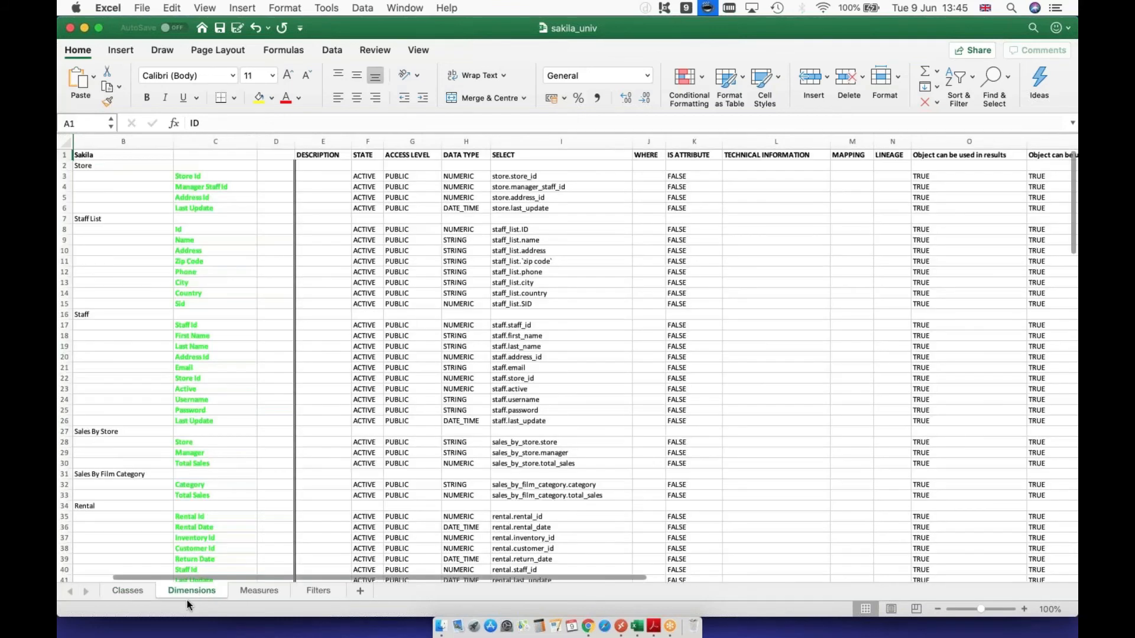
click(334, 176)
click(363, 177)
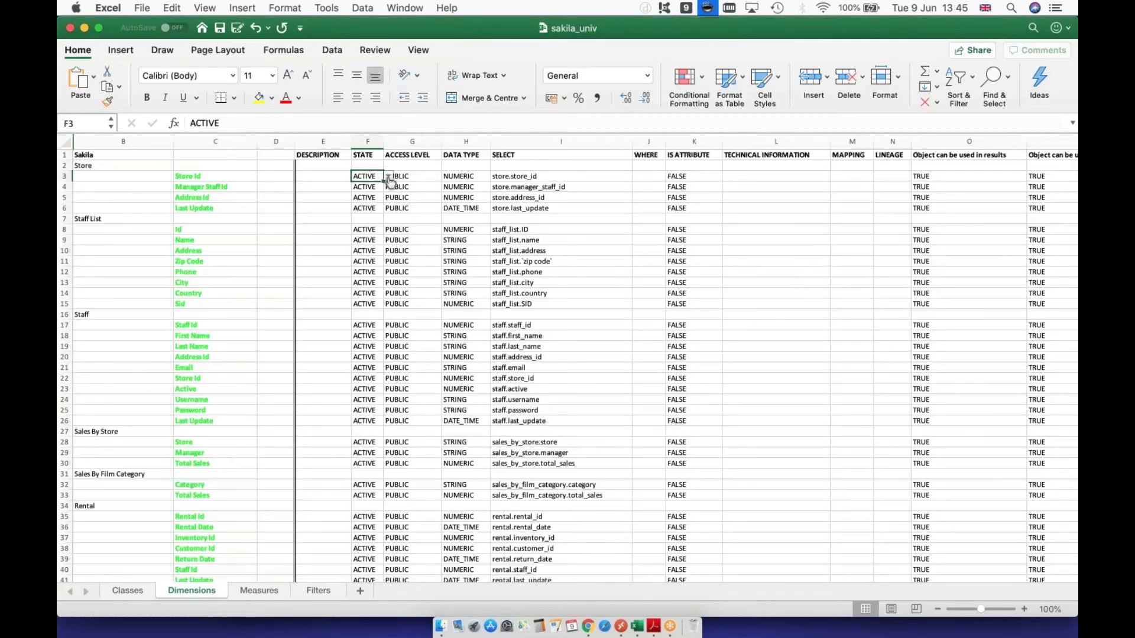
click(388, 176)
click(426, 176)
click(430, 176)
click(447, 176)
click(487, 177)
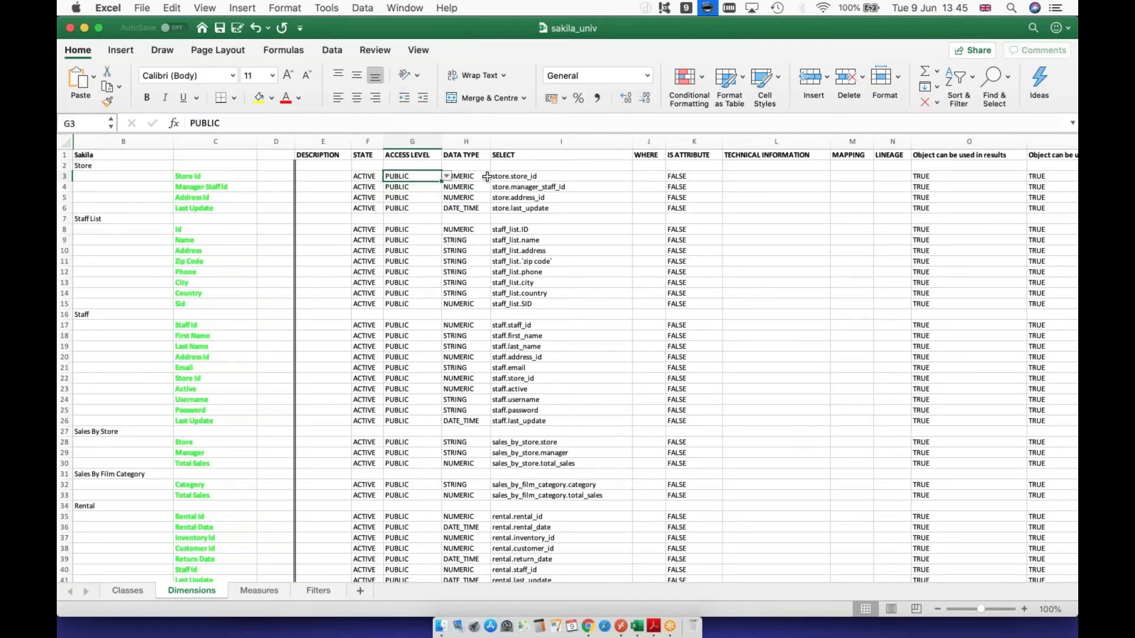
Step: Examine the DATA TYPE options and the SELECT and WHERE cells of the Store Id dimension
click(483, 176)
click(496, 176)
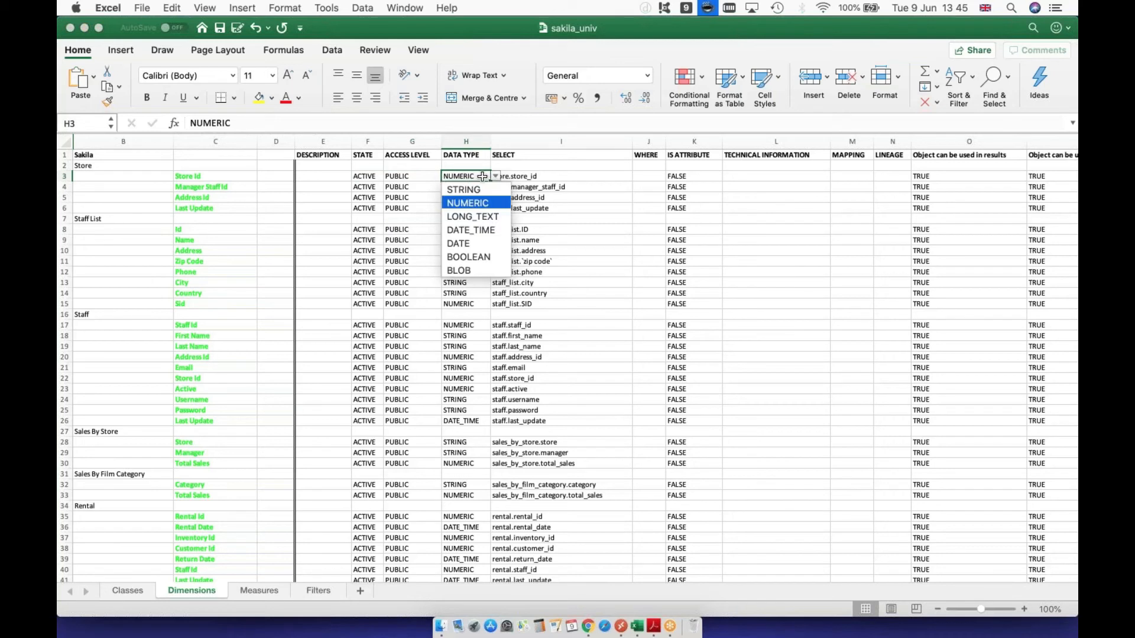
click(547, 176)
click(539, 176)
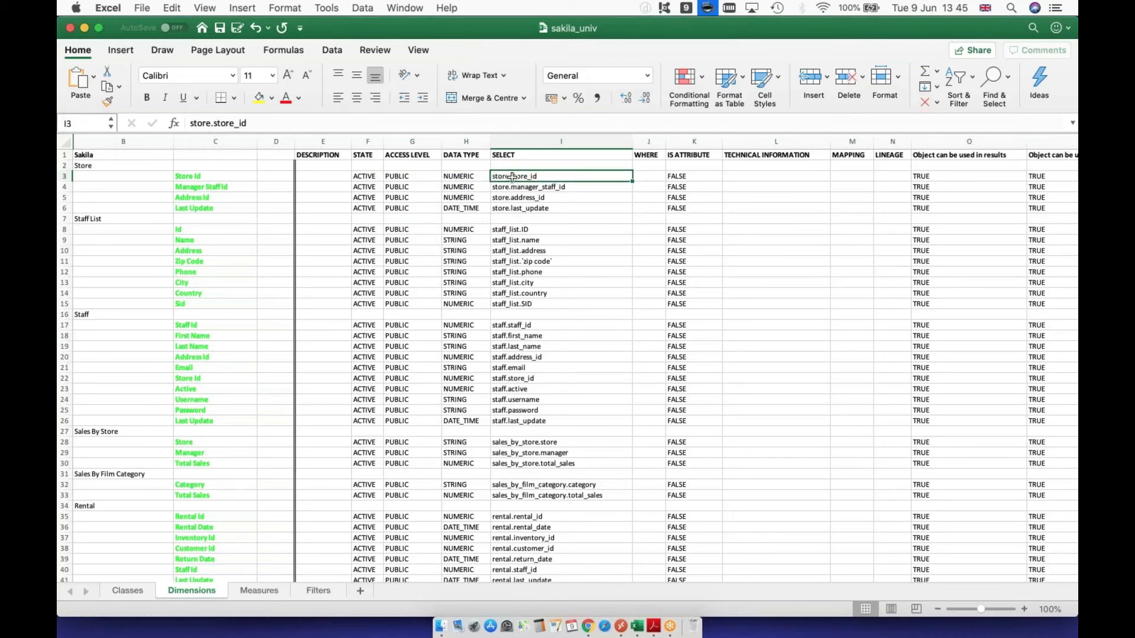
click(651, 177)
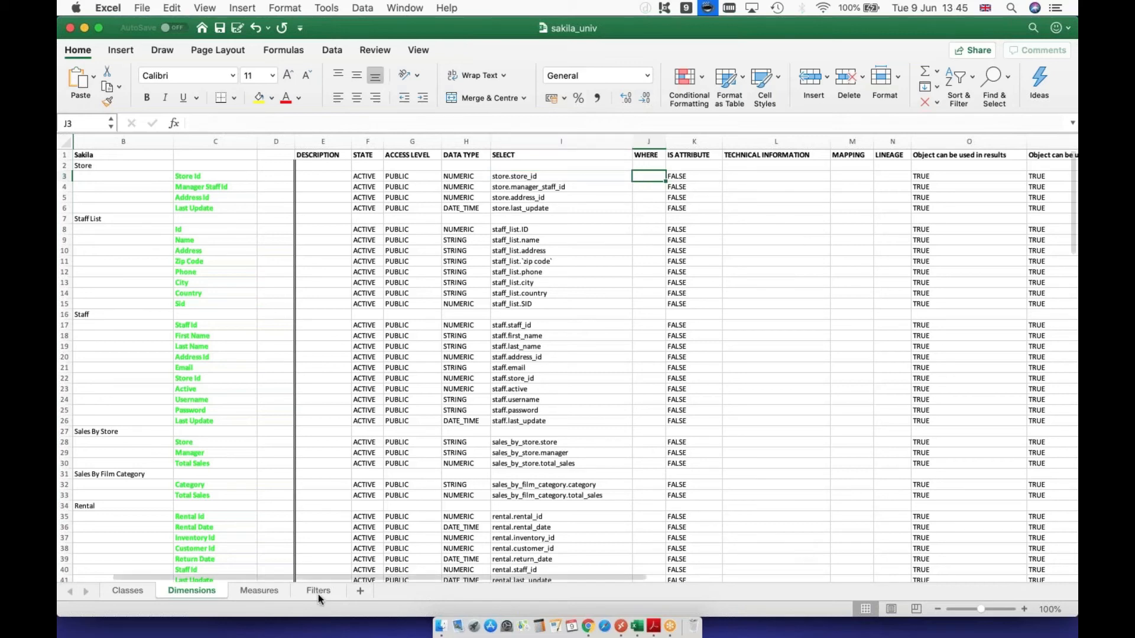
Step: Check the "Object can be used in results" options for the Store Id dimension
drag(378, 573, 549, 574)
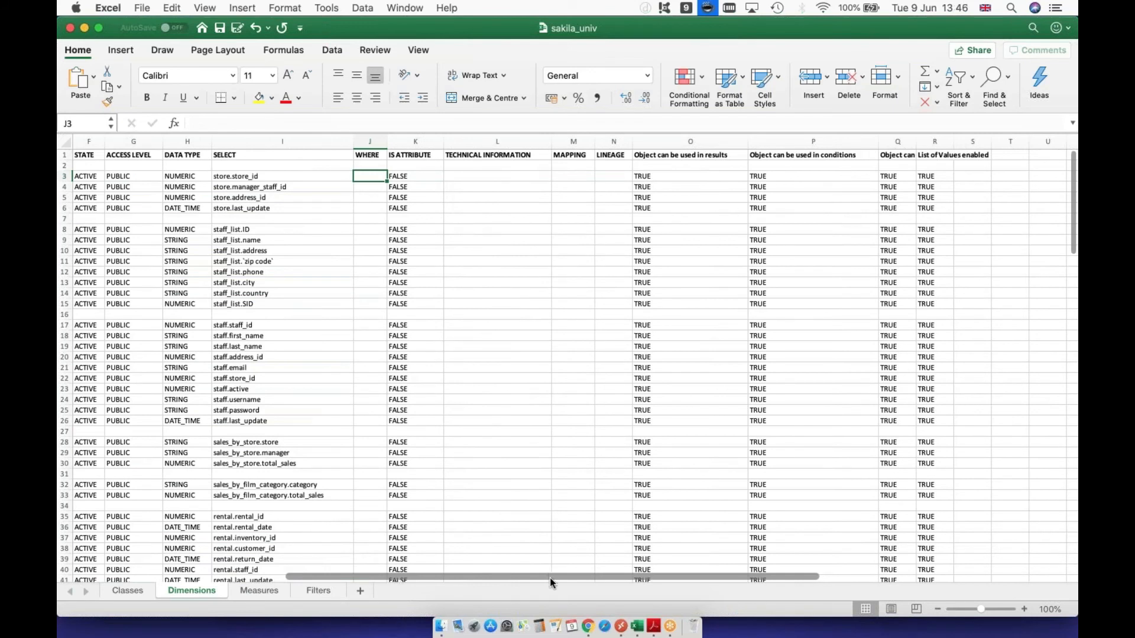
click(721, 171)
click(753, 177)
click(647, 193)
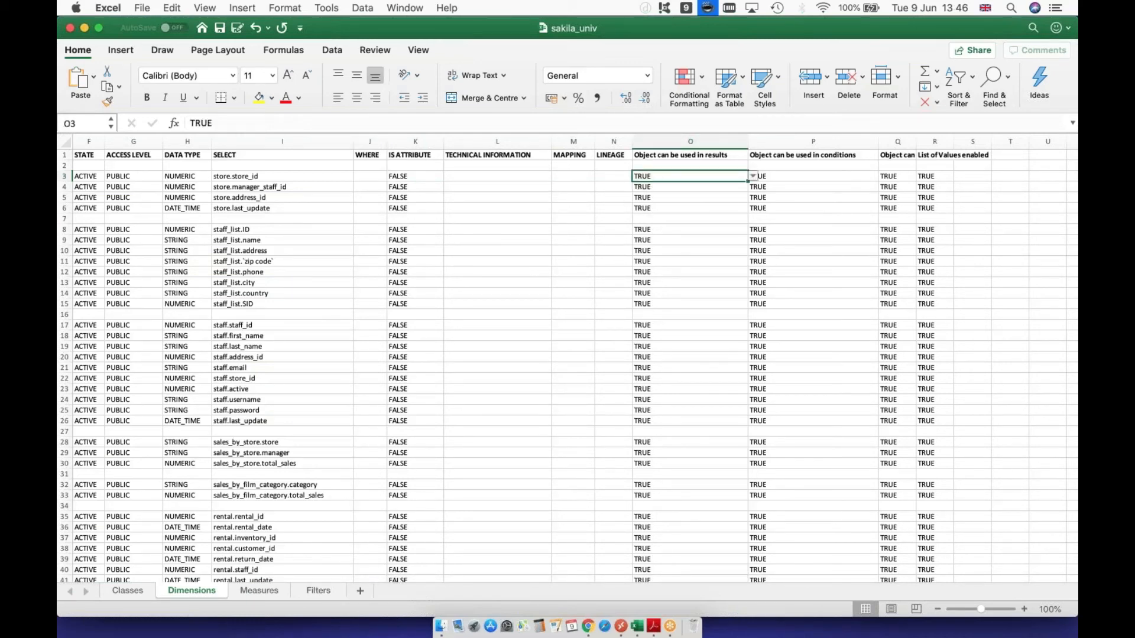
Step: Fill in the Store dimensions' descriptions as Store Id, Manager Staff Id, Address Id and Last Update
drag(633, 575, 417, 586)
click(313, 178)
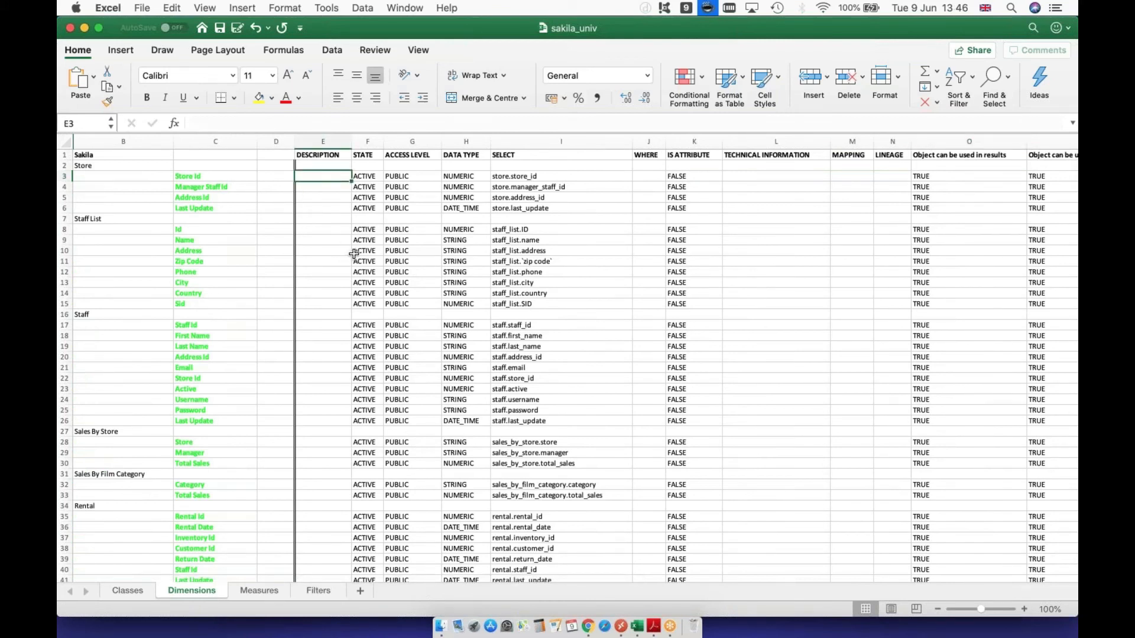
text(Store Id)
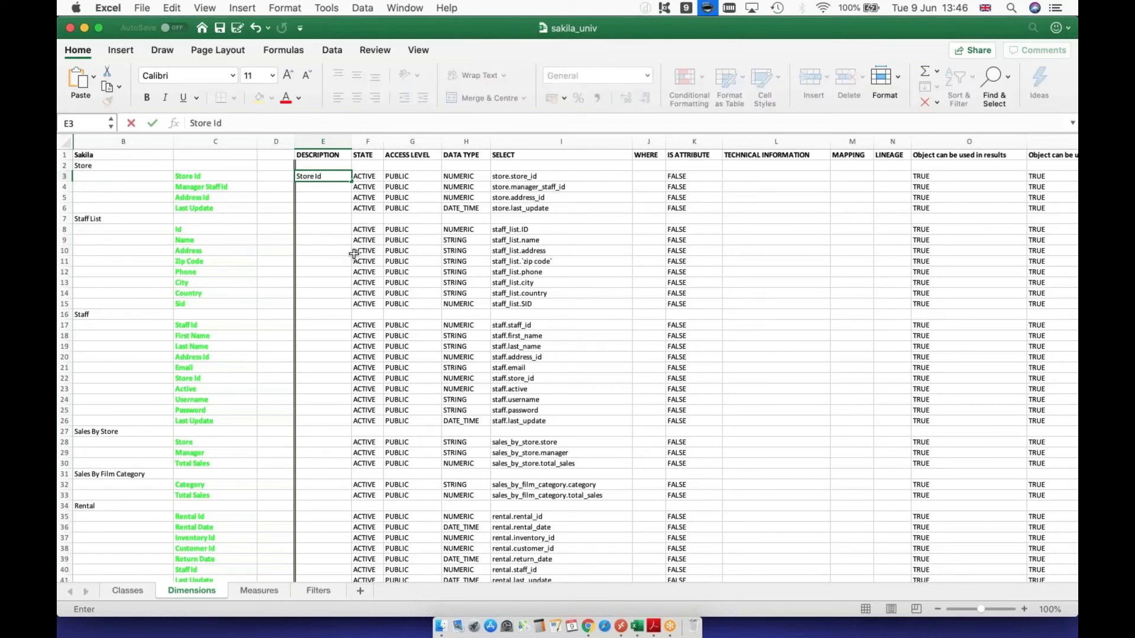
key(Return)
text(Manag)
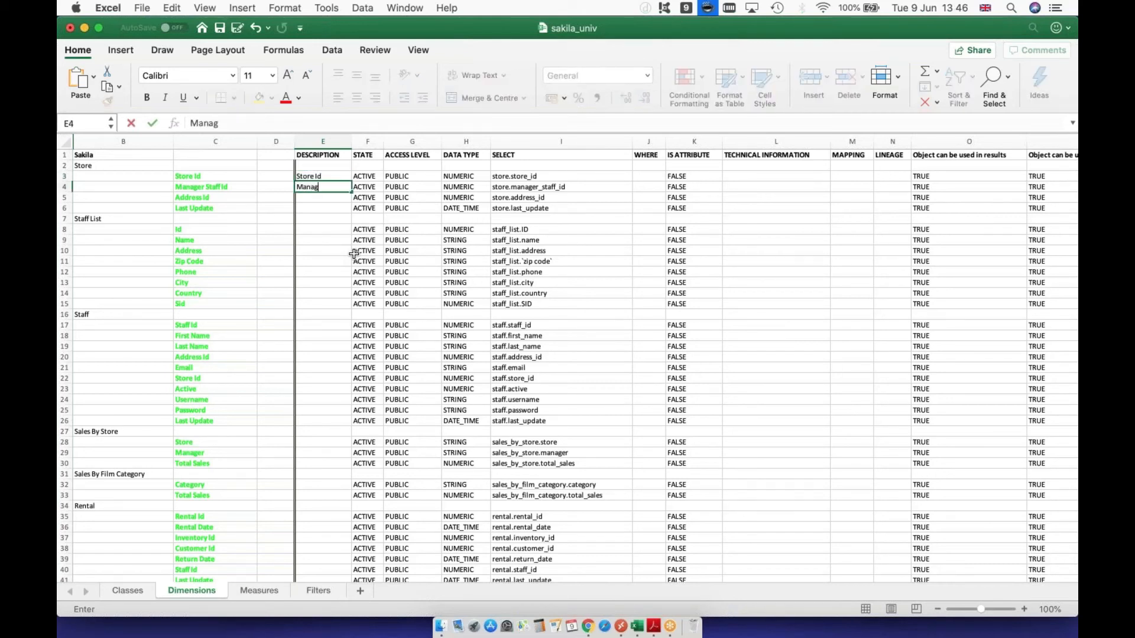
text(er Staff Id)
key(Return)
text(Address)
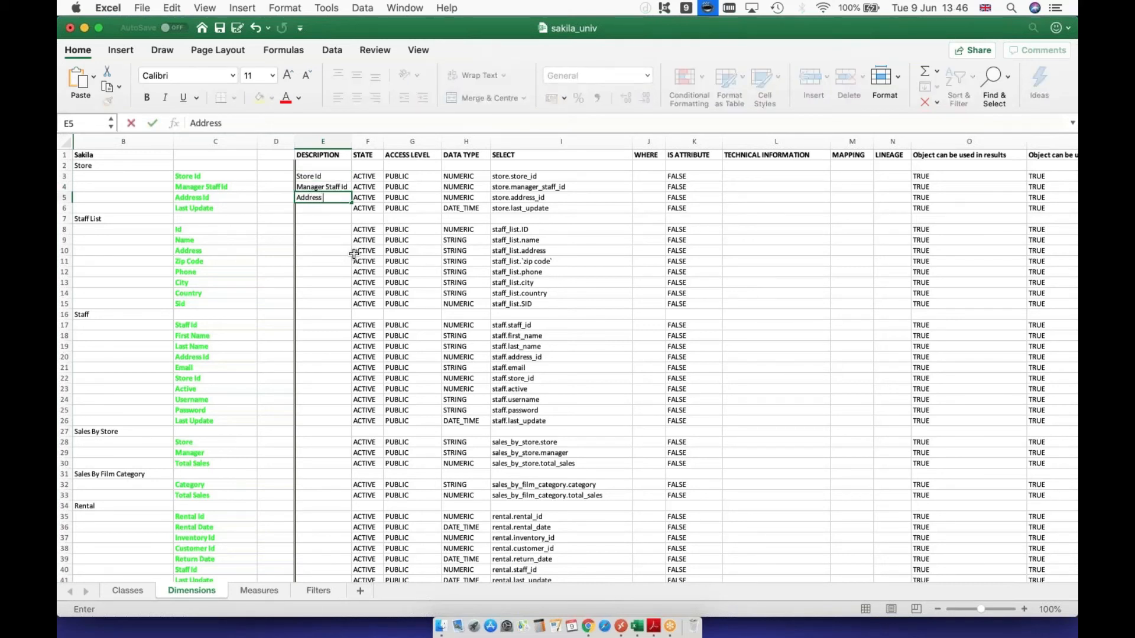
text( Id)
key(Return)
text(Last)
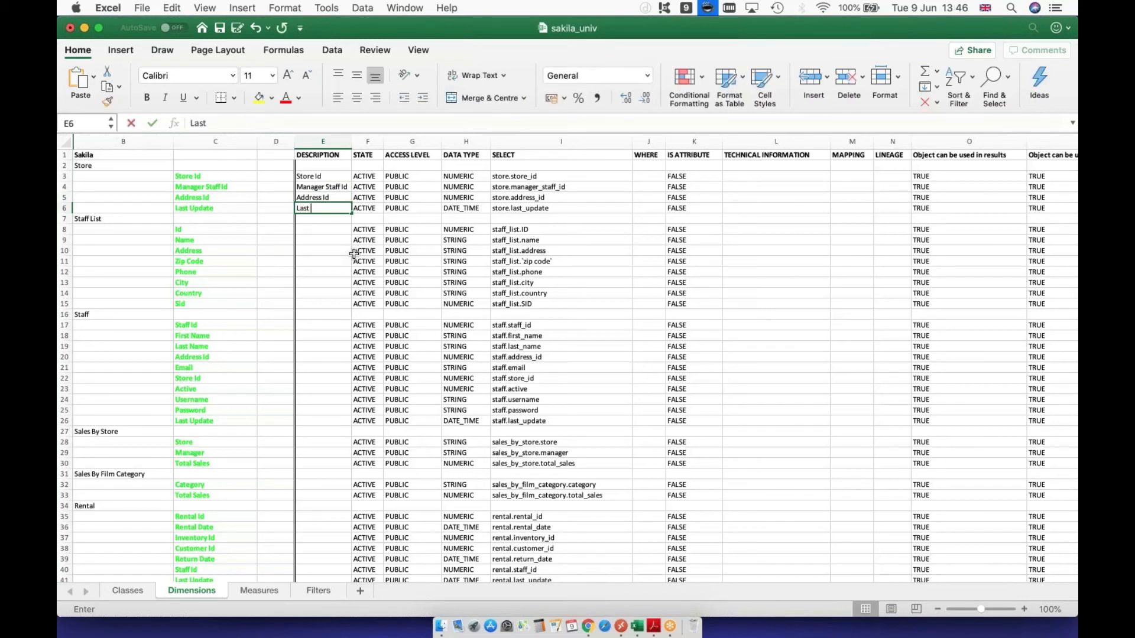
text( Update)
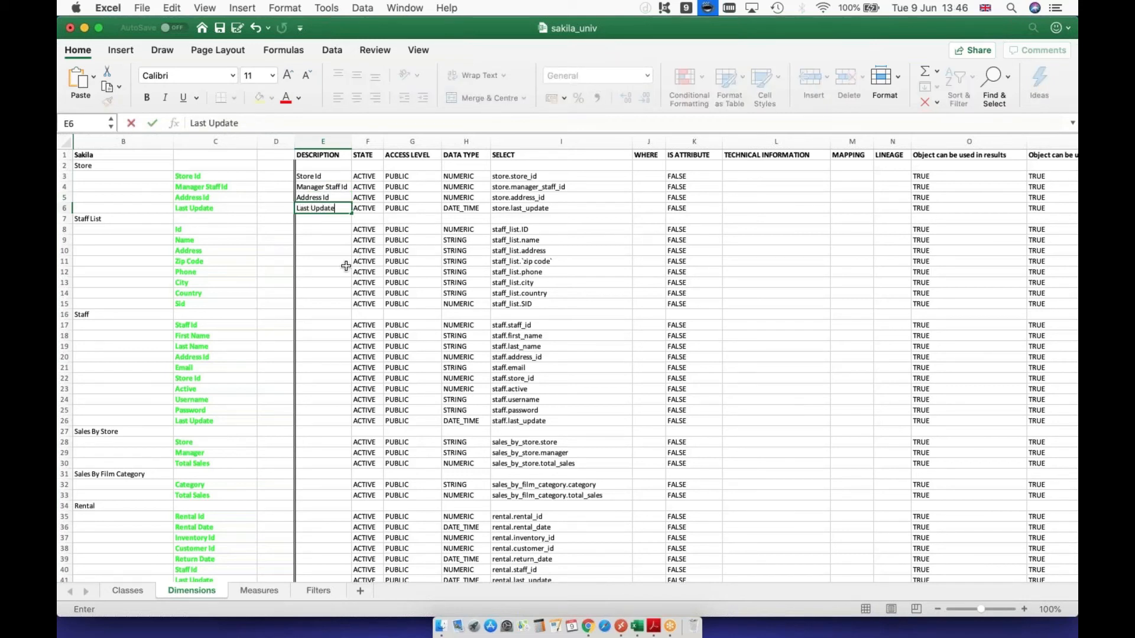
Step: Enter the descriptions Id and Name for the first two Staff List dimensions
click(311, 231)
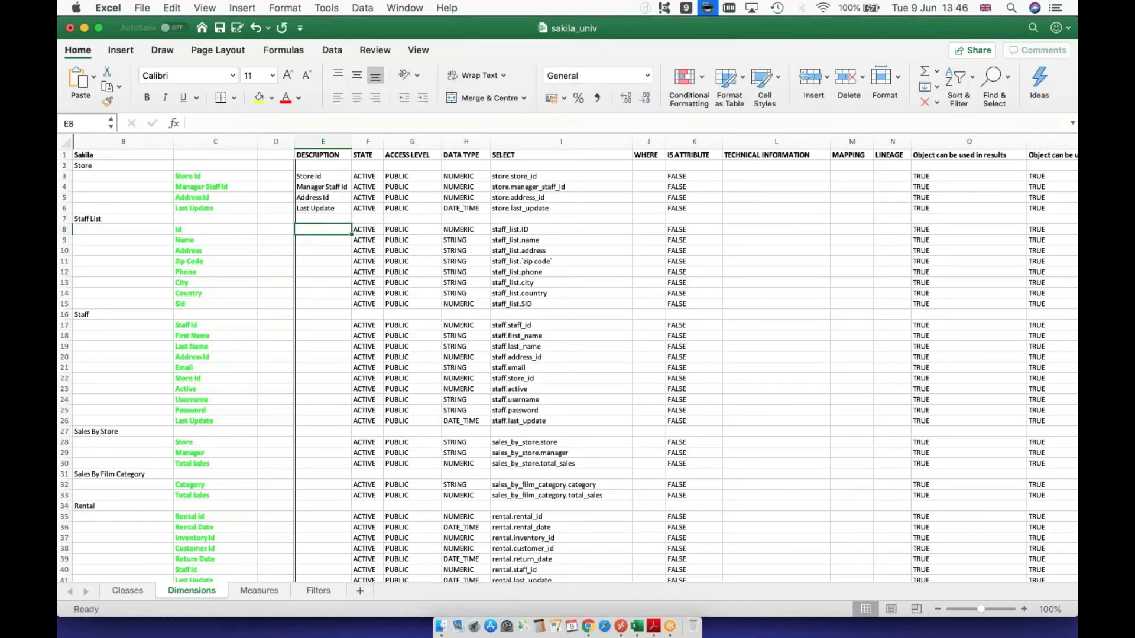
text(Id)
click(335, 243)
text(Name)
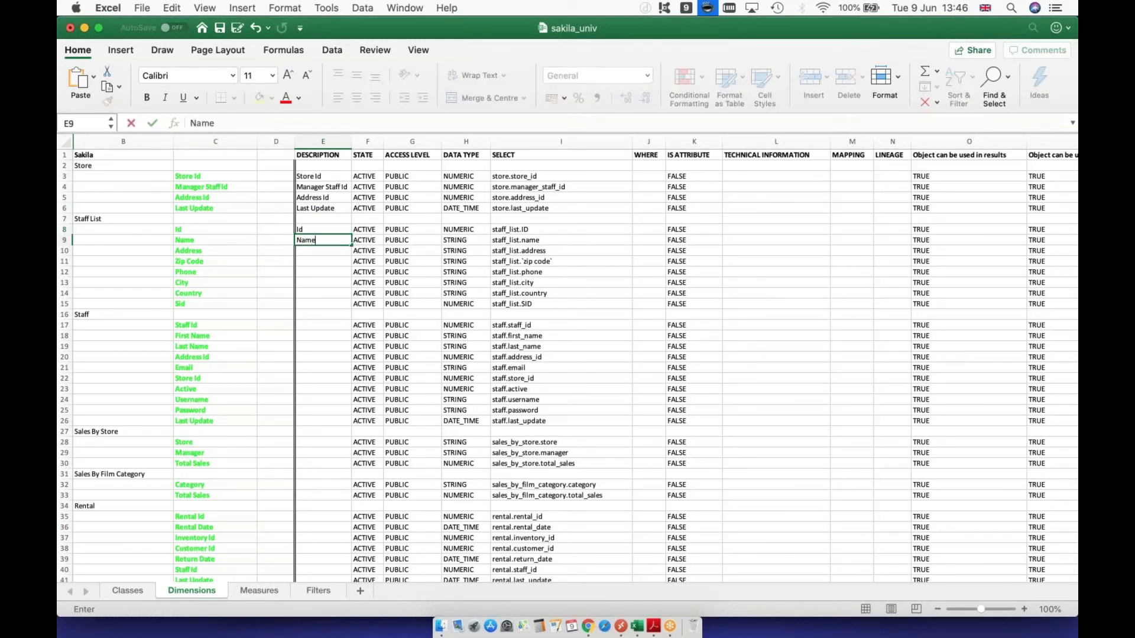
key(Return)
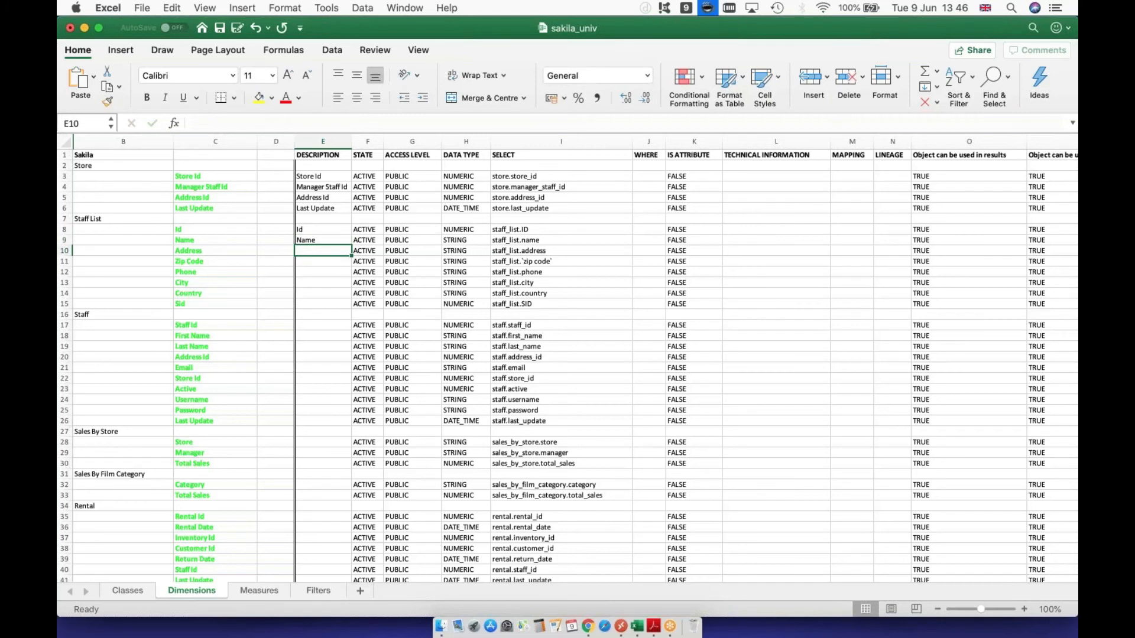
click(325, 281)
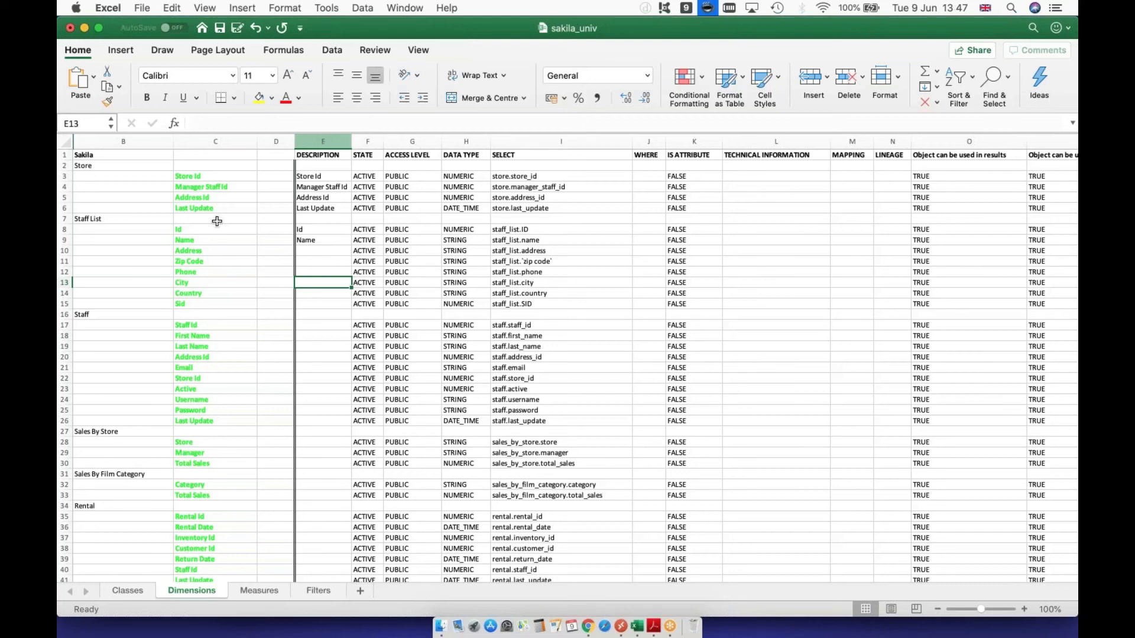
click(313, 326)
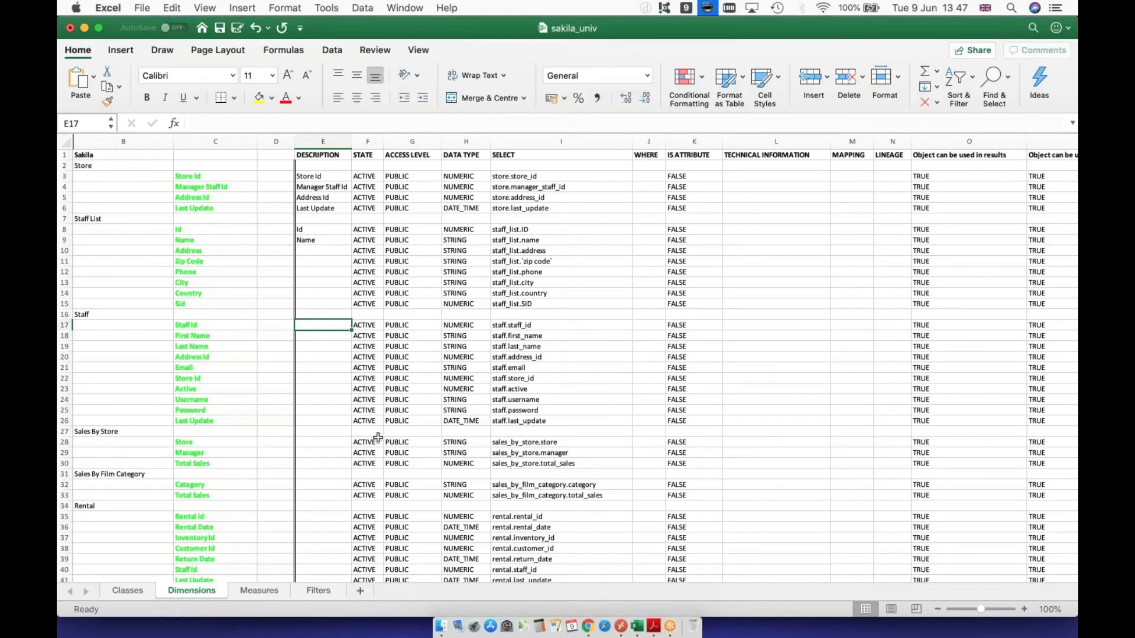
click(312, 399)
click(310, 421)
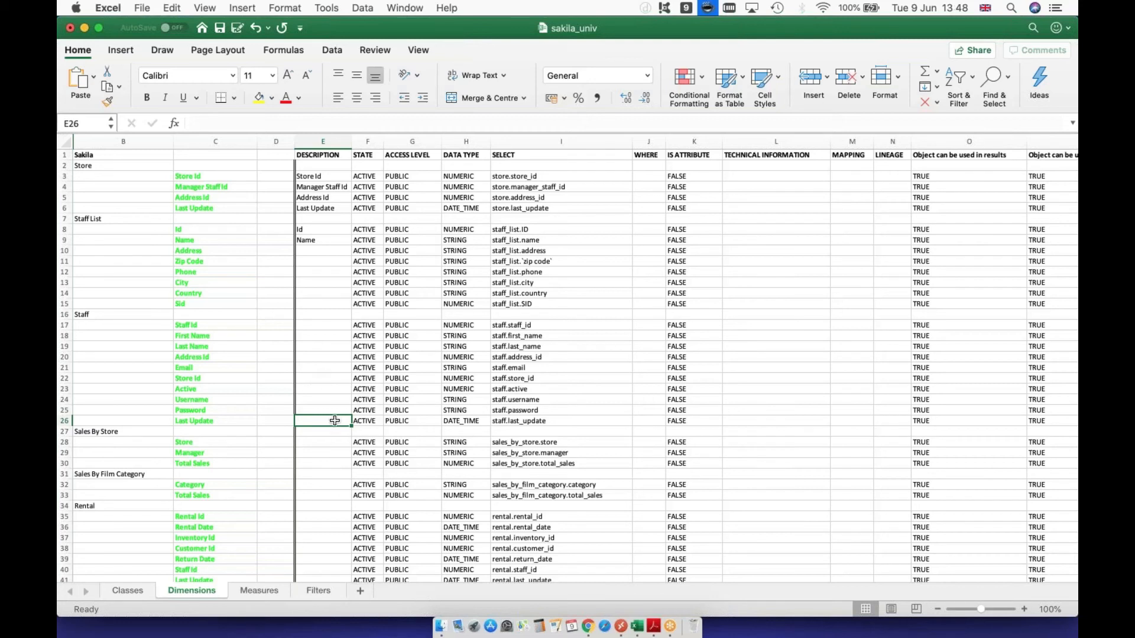
text(#)
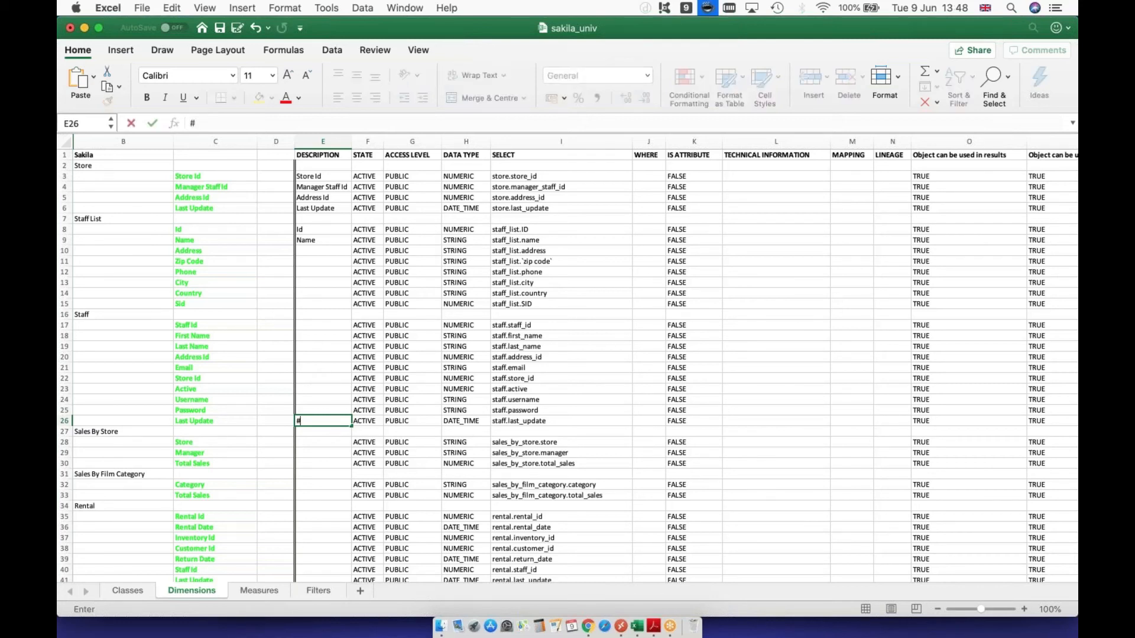
text(GDPR)
key(BackSpace)
key(BackSpace)
key(BackSpace)
key(BackSpace)
key(BackSpace)
Step: Enter #GDPR as the description of the Password and Username dimensions in the Staff class
click(322, 408)
text(#GDPR)
click(332, 403)
text(#GDPR)
click(327, 420)
click(318, 389)
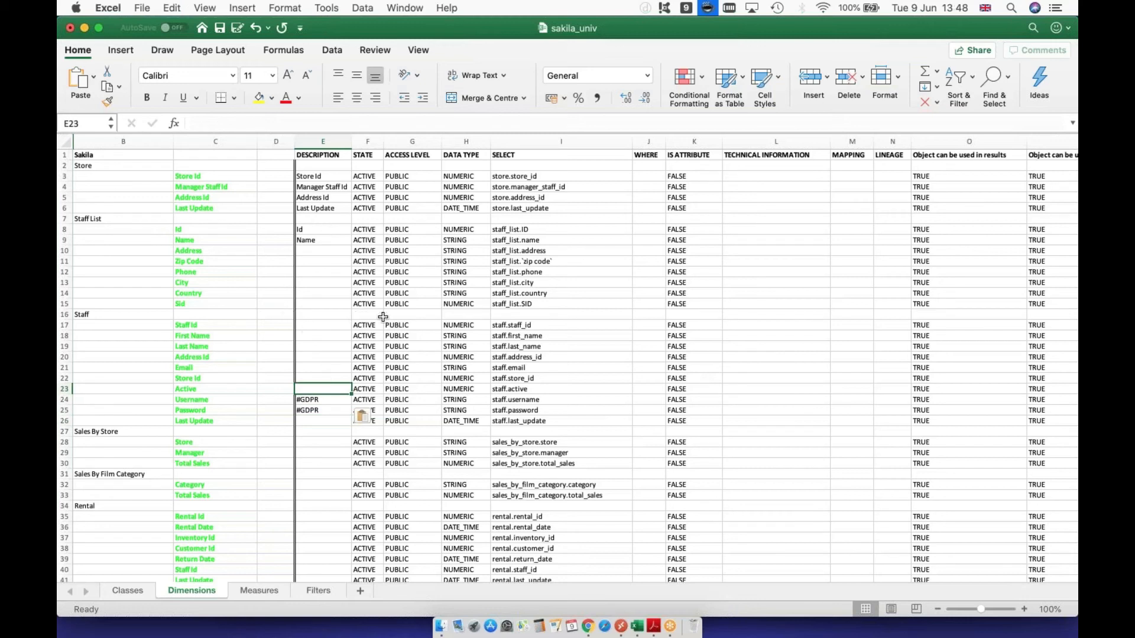
Step: Set the state of the Staff List Sid dimension to HIDDEN and save the workbook
click(434, 313)
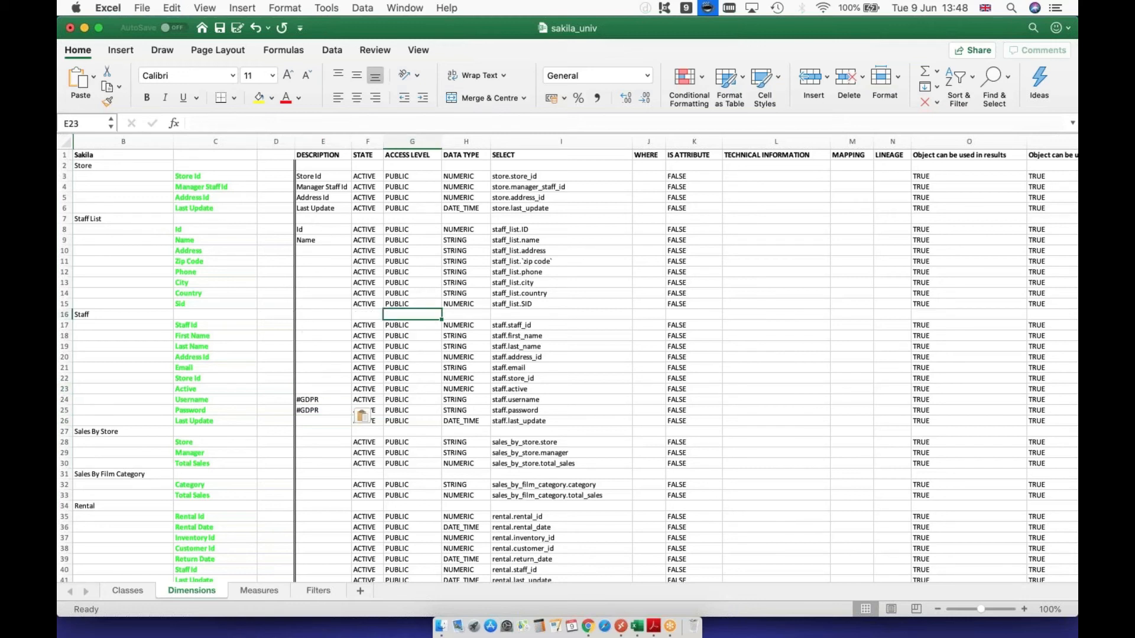
click(366, 304)
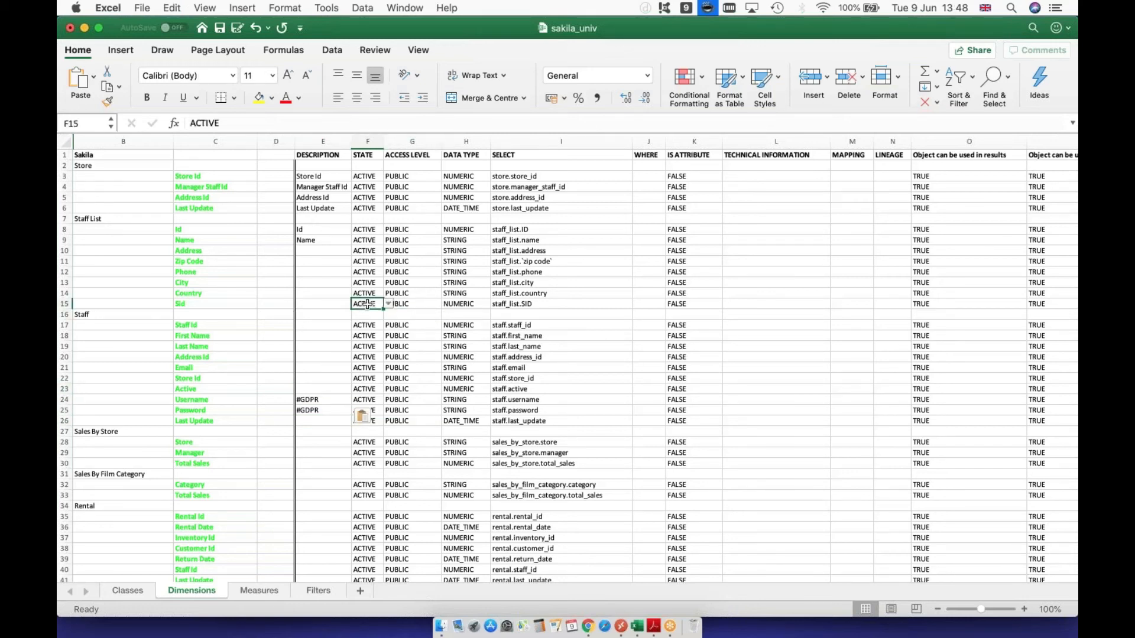
click(388, 304)
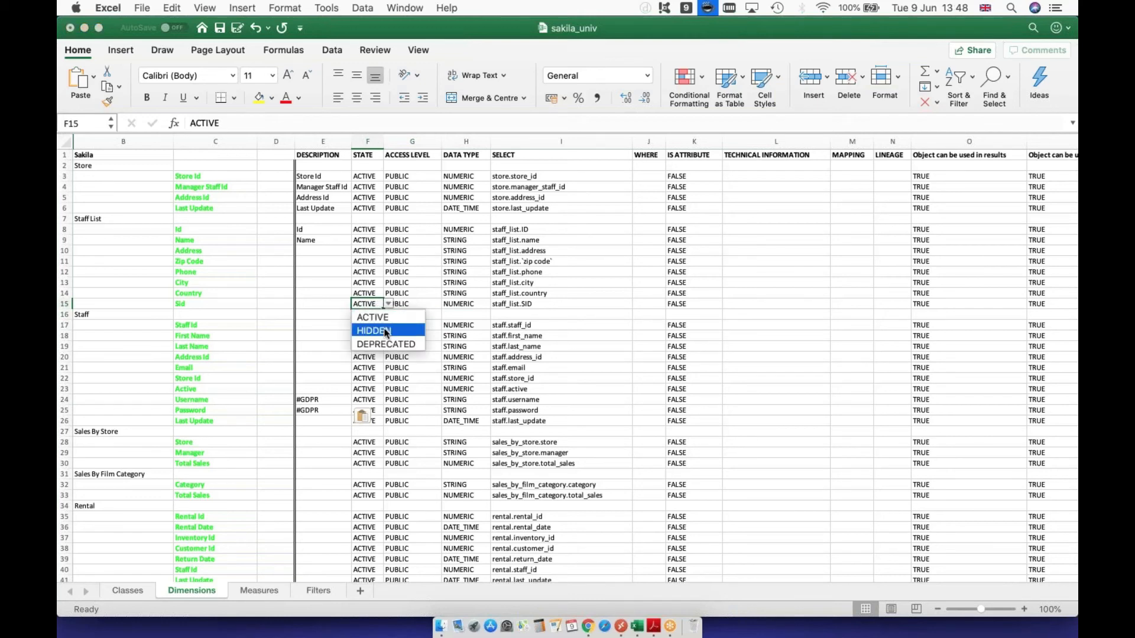
click(370, 326)
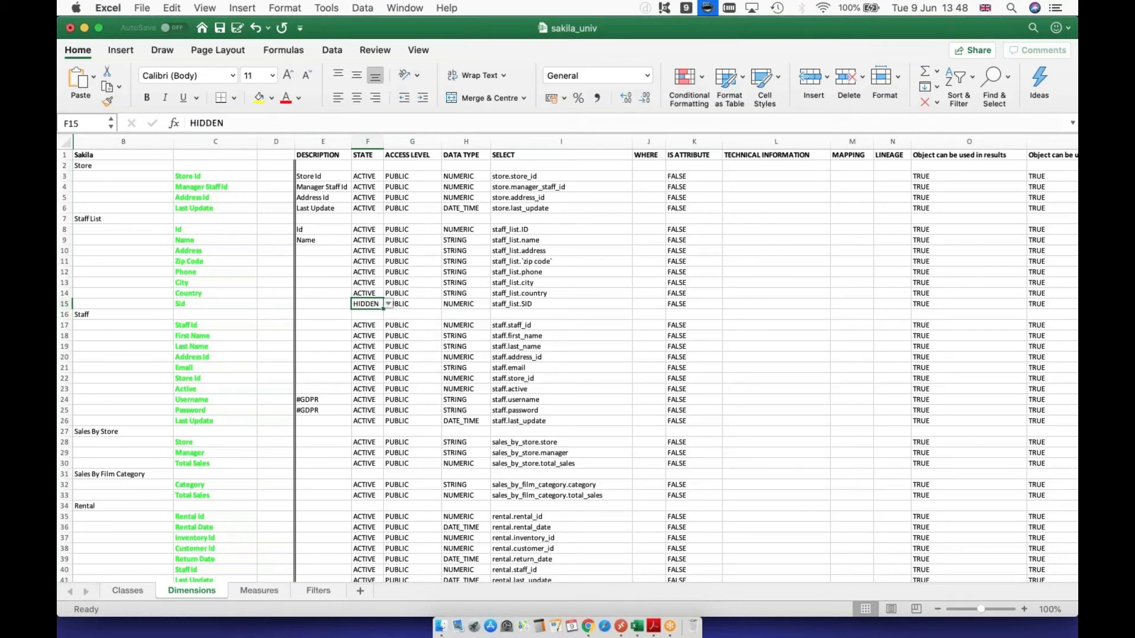
click(218, 32)
Step: Switch to 360Suite and upload sakila_univ.xlsx from the Downloads folder as the File System source for the universe import
click(85, 29)
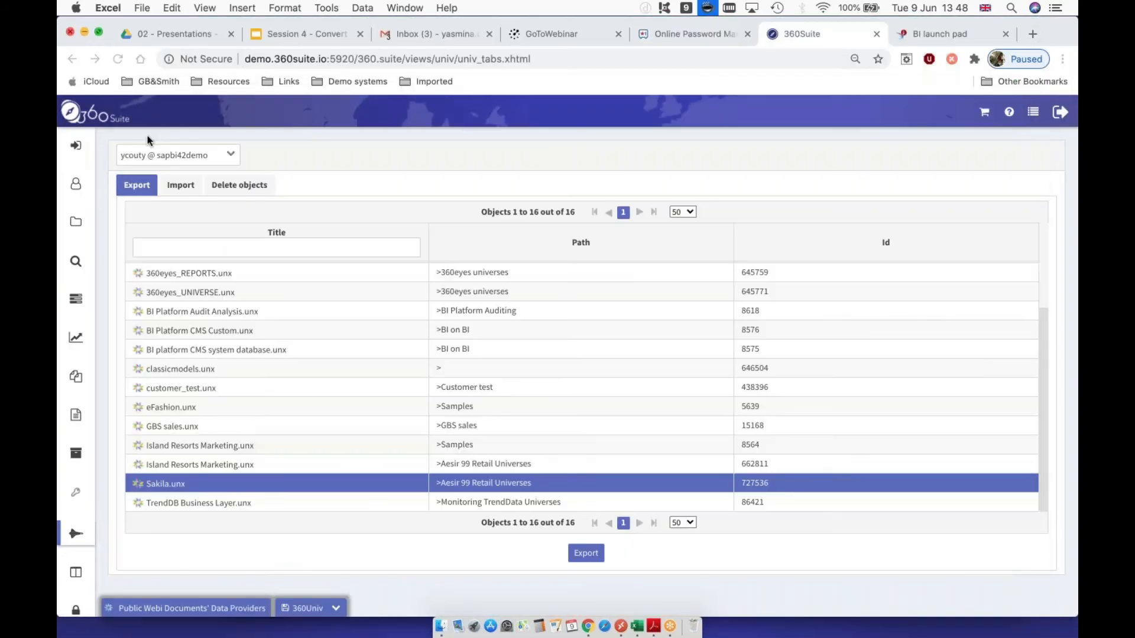
click(174, 184)
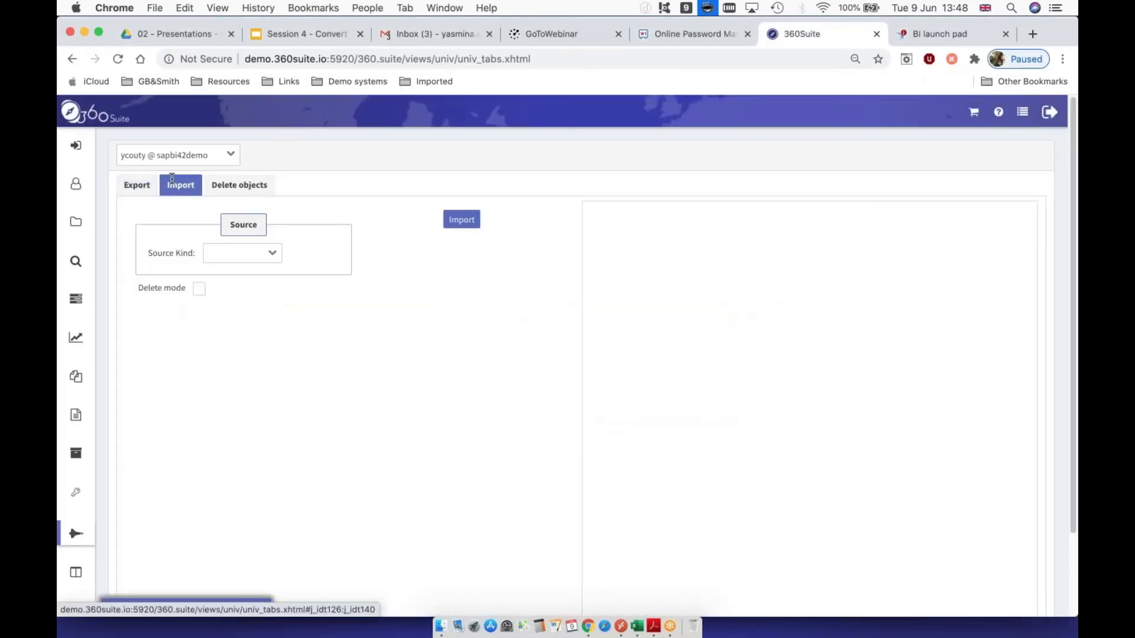
click(274, 256)
click(237, 292)
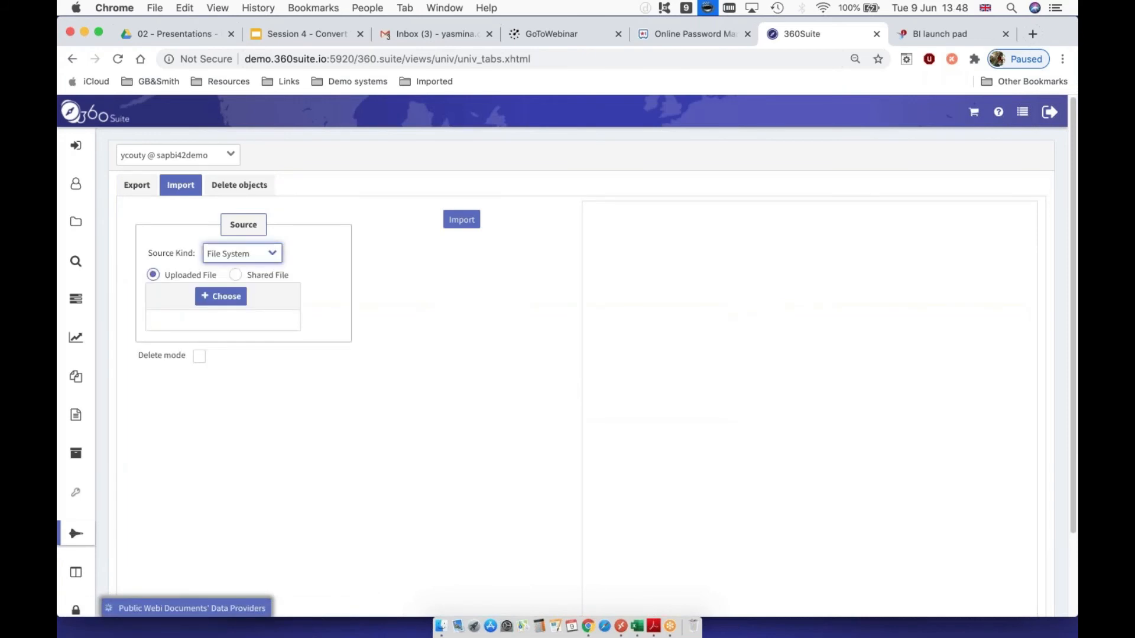
click(244, 301)
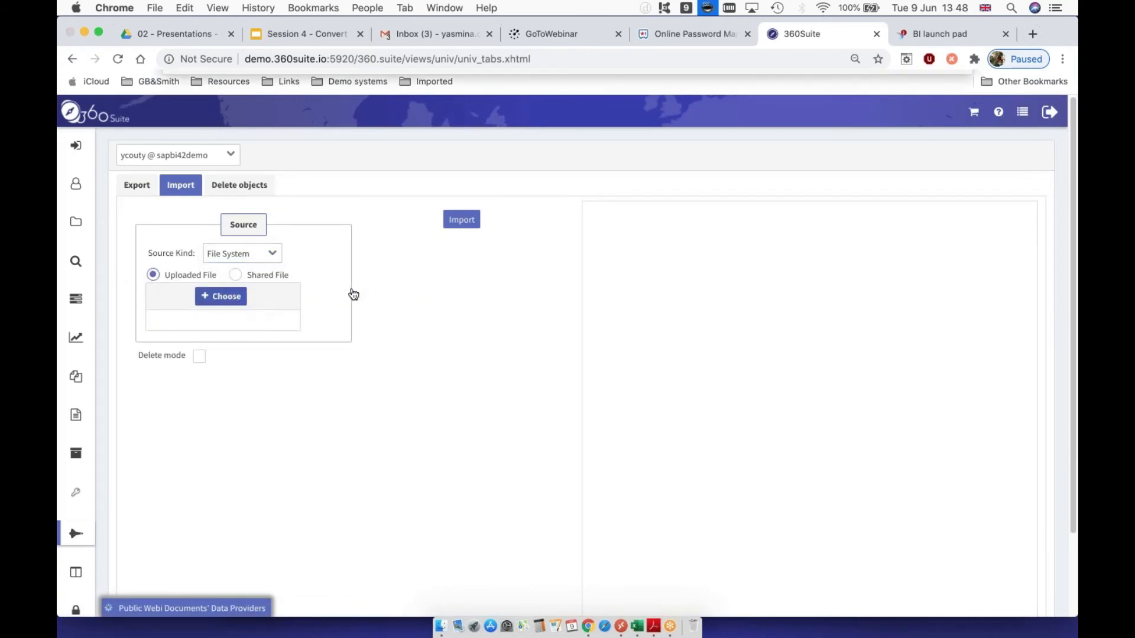
click(359, 124)
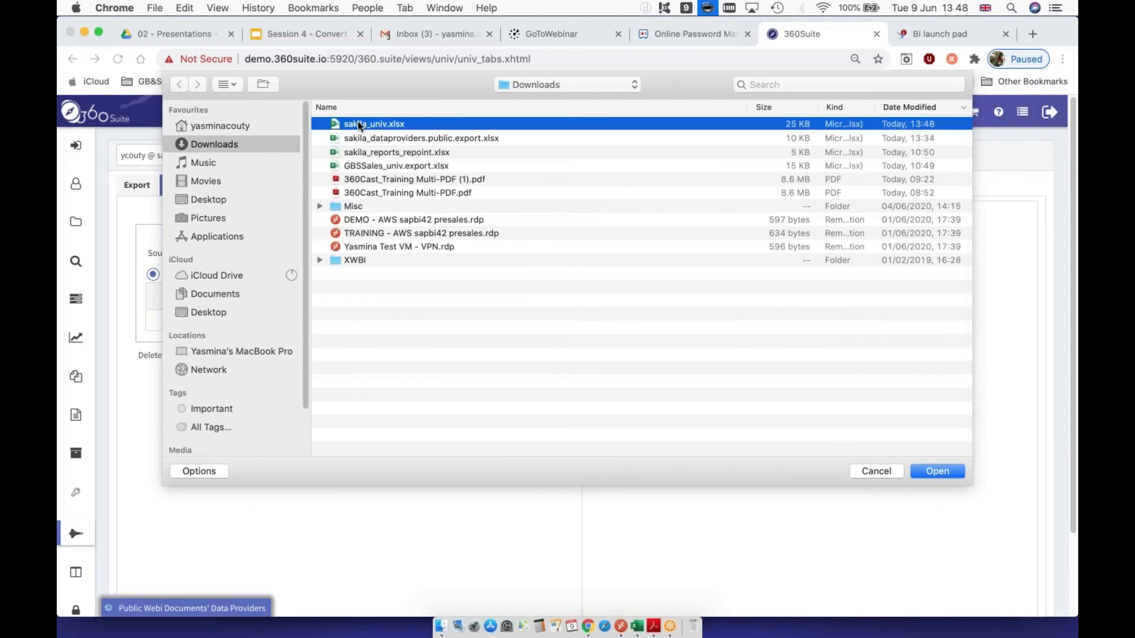
click(938, 471)
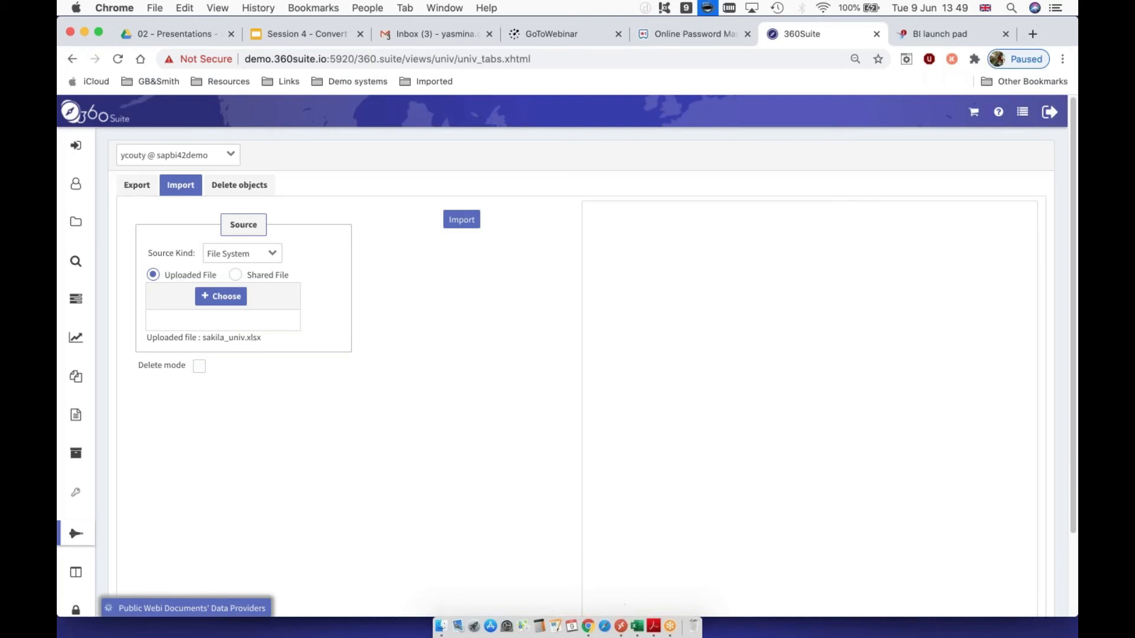
Step: Switch to Excel, reopen sakila_univ to examine the Store Id row on the Dimensions sheet, and return to 360Suite
click(636, 625)
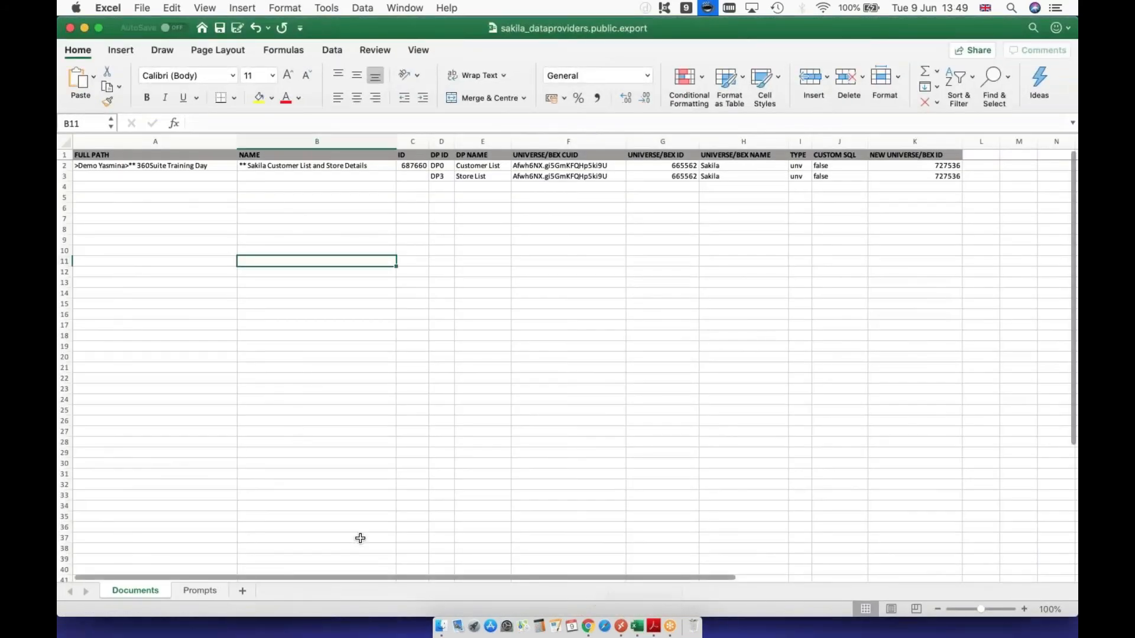
click(140, 9)
mouse_move(273, 68)
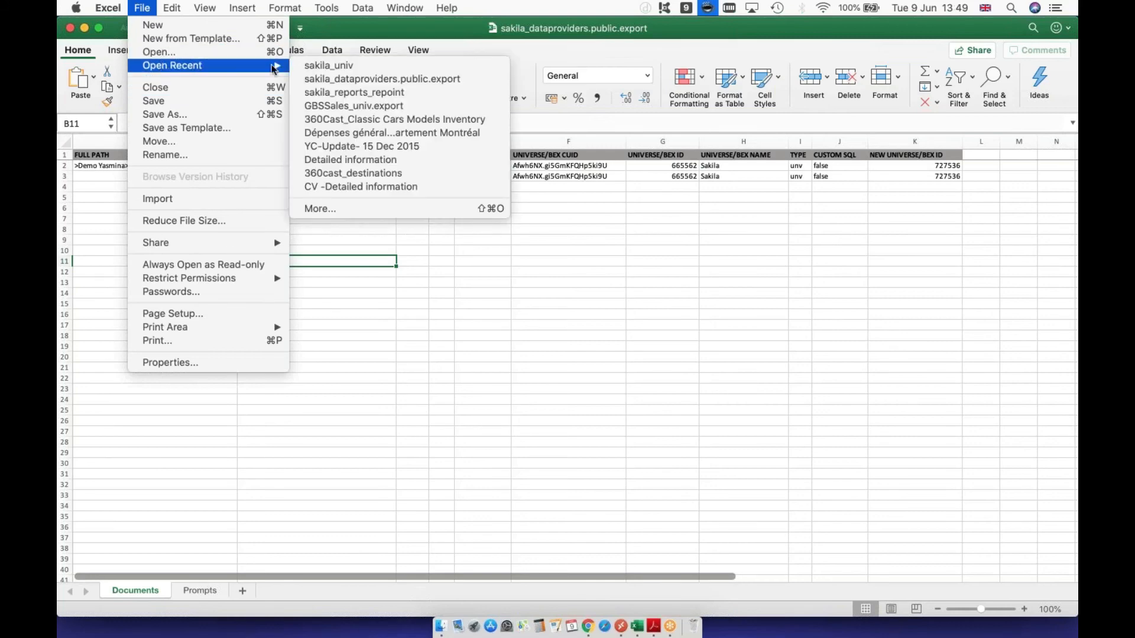
click(334, 66)
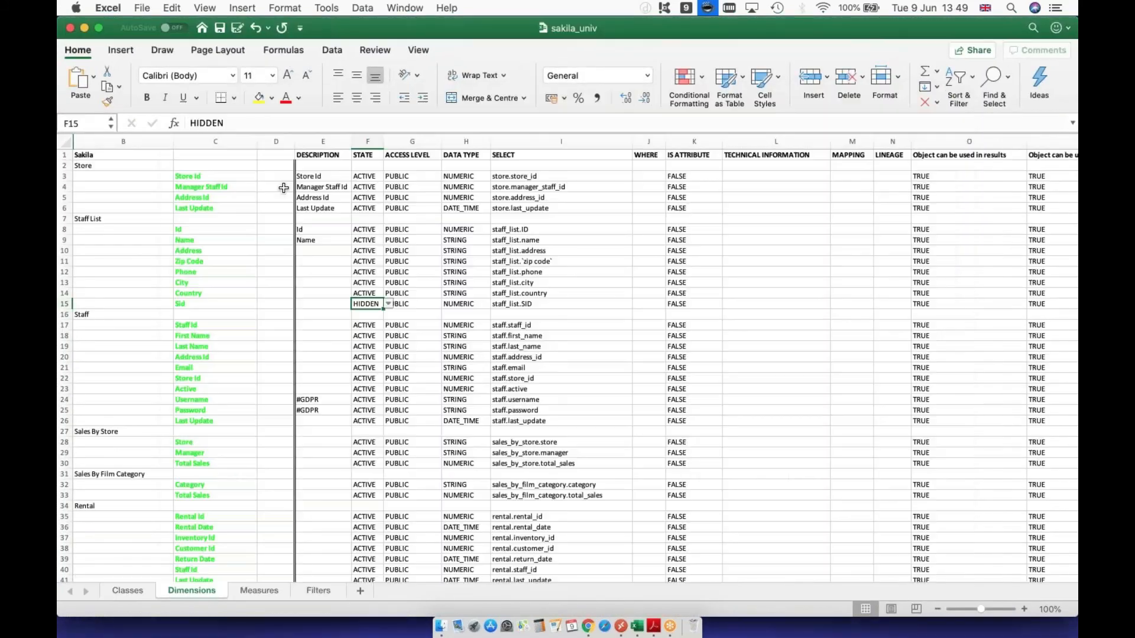
click(199, 177)
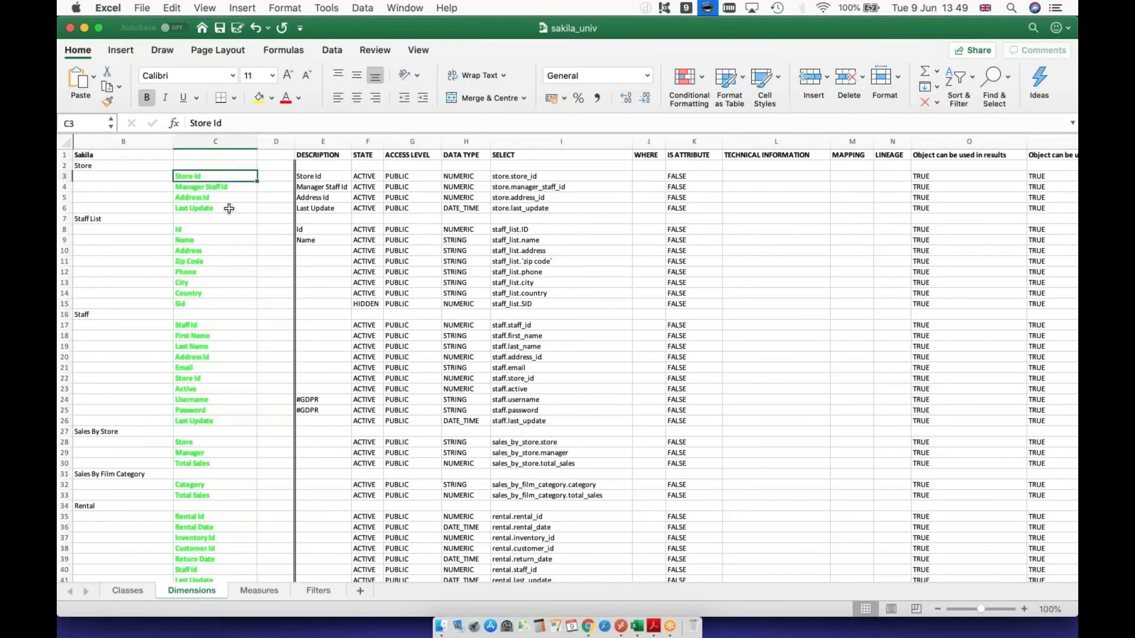
click(66, 176)
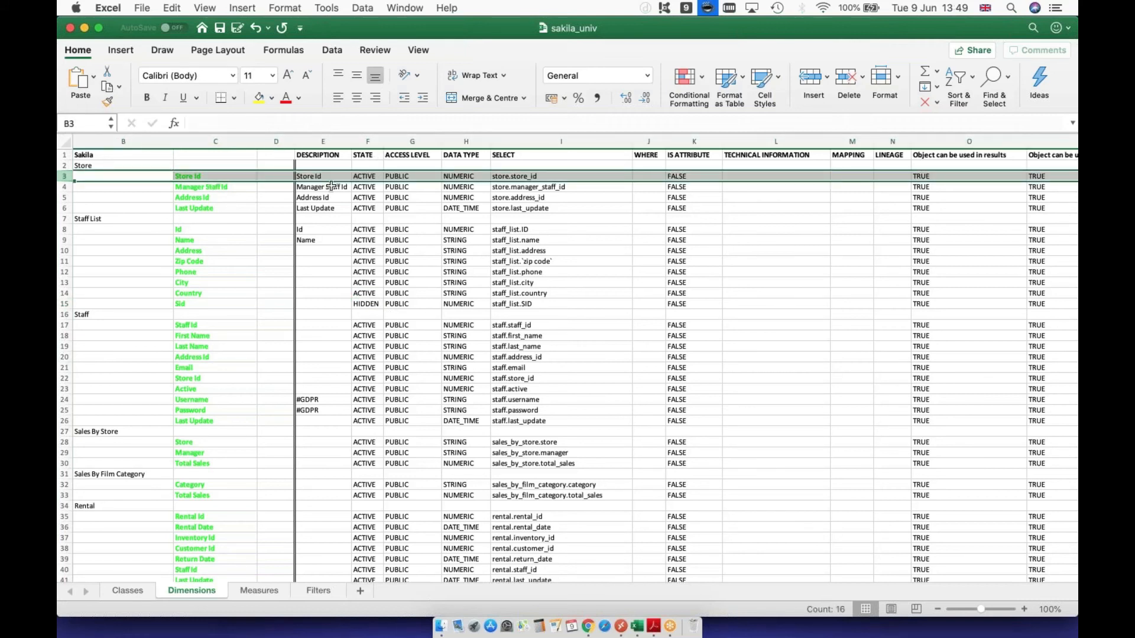
click(84, 28)
click(85, 28)
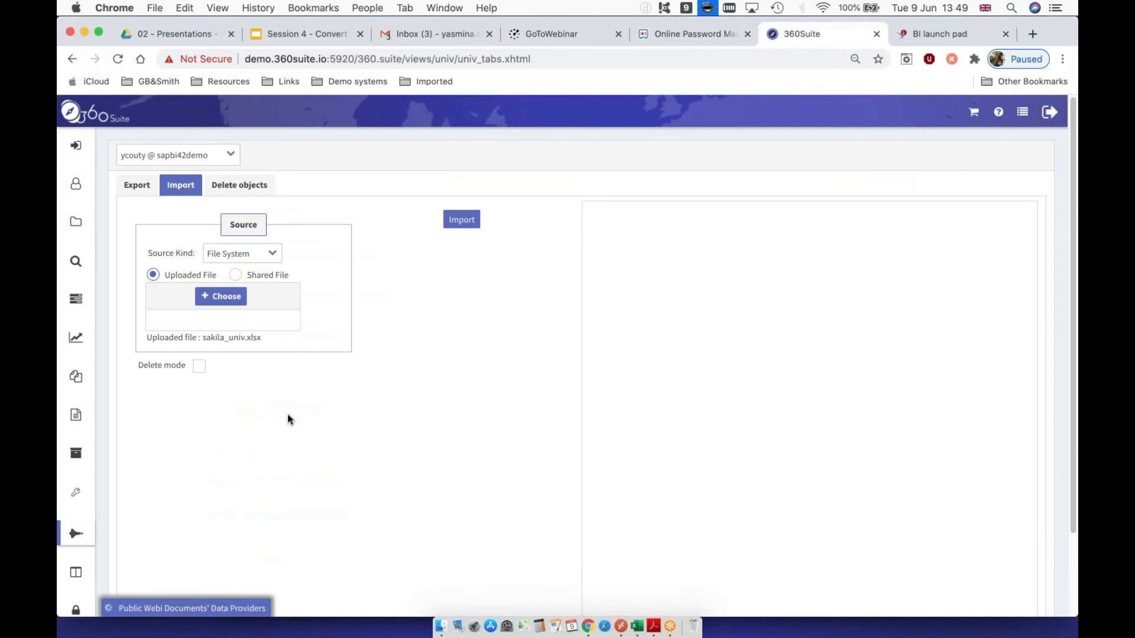
Step: Look over the import's Delete mode option and the settings for deleting universe objects, then return to the import settings
drag(141, 363, 183, 367)
click(259, 354)
click(256, 190)
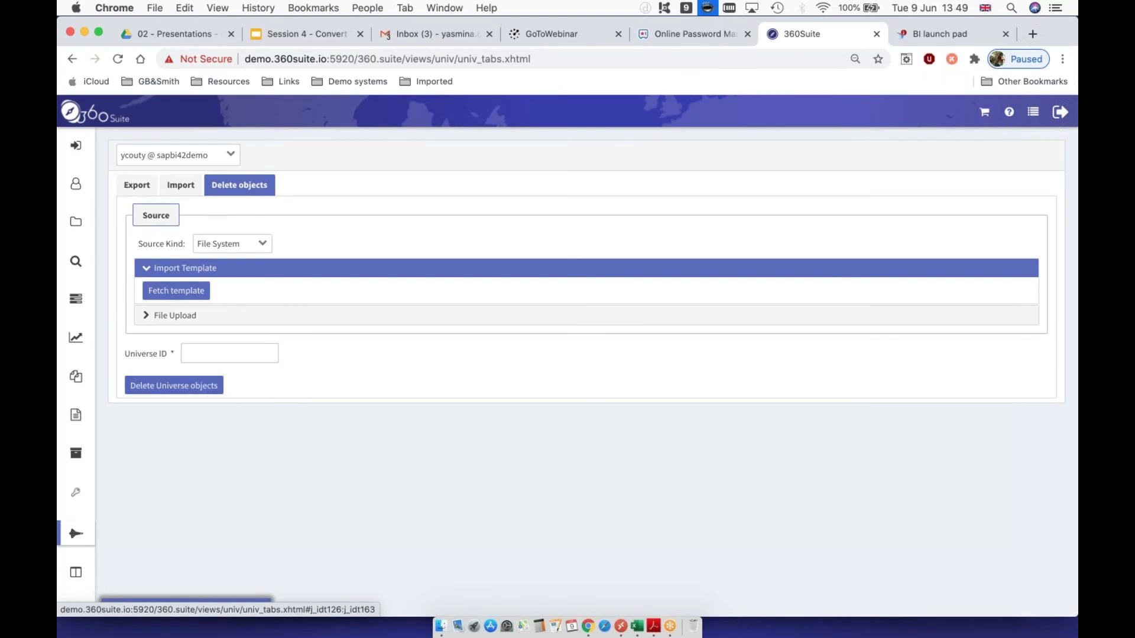
click(180, 188)
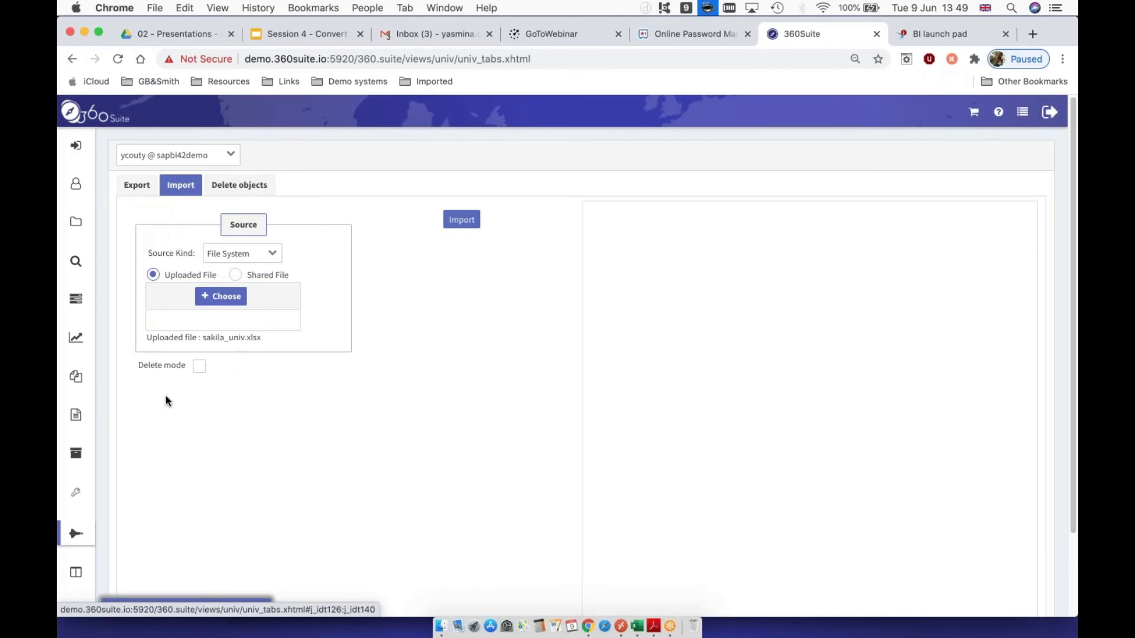
Step: Import sakila_univ.xlsx with the override of the universe elements confirmed, and review the dimensions in the import log
click(454, 227)
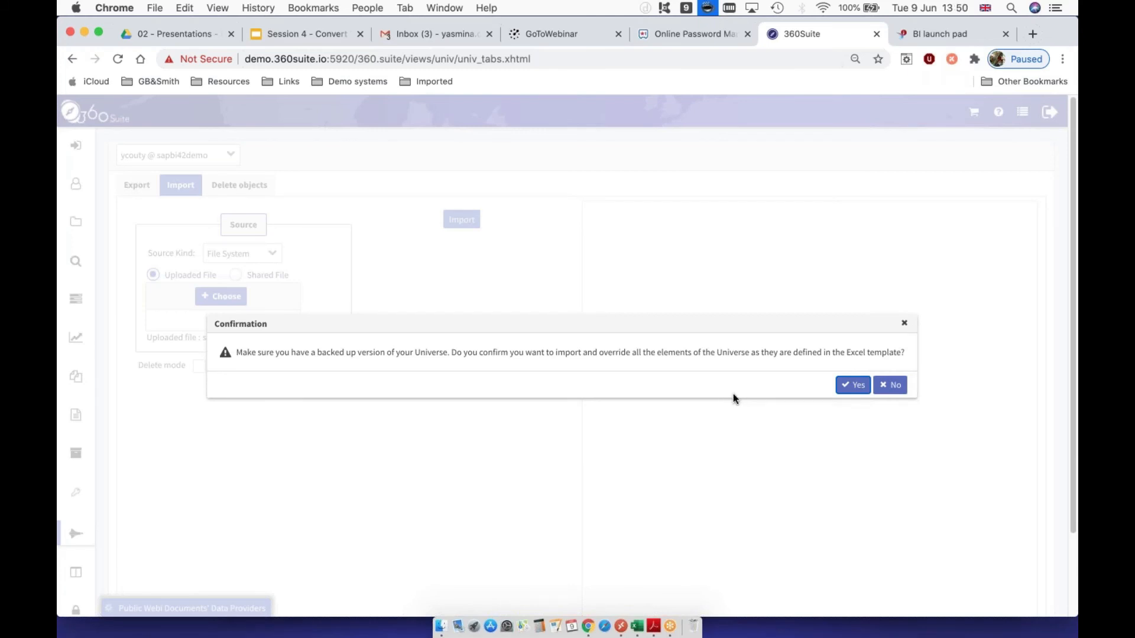
click(854, 386)
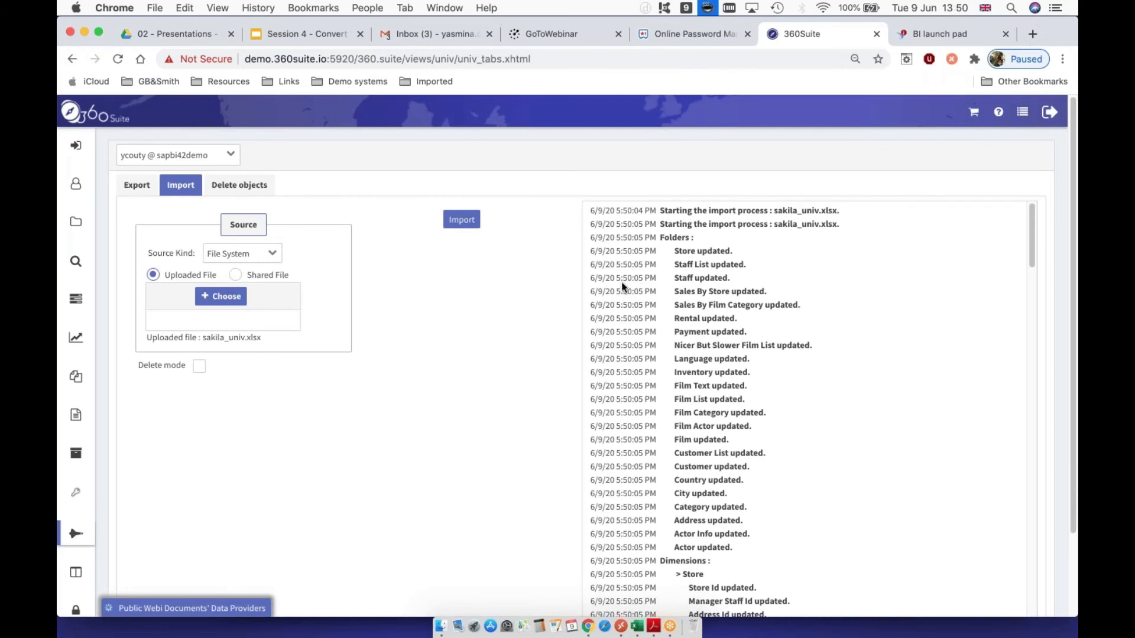
drag(1032, 215, 1035, 256)
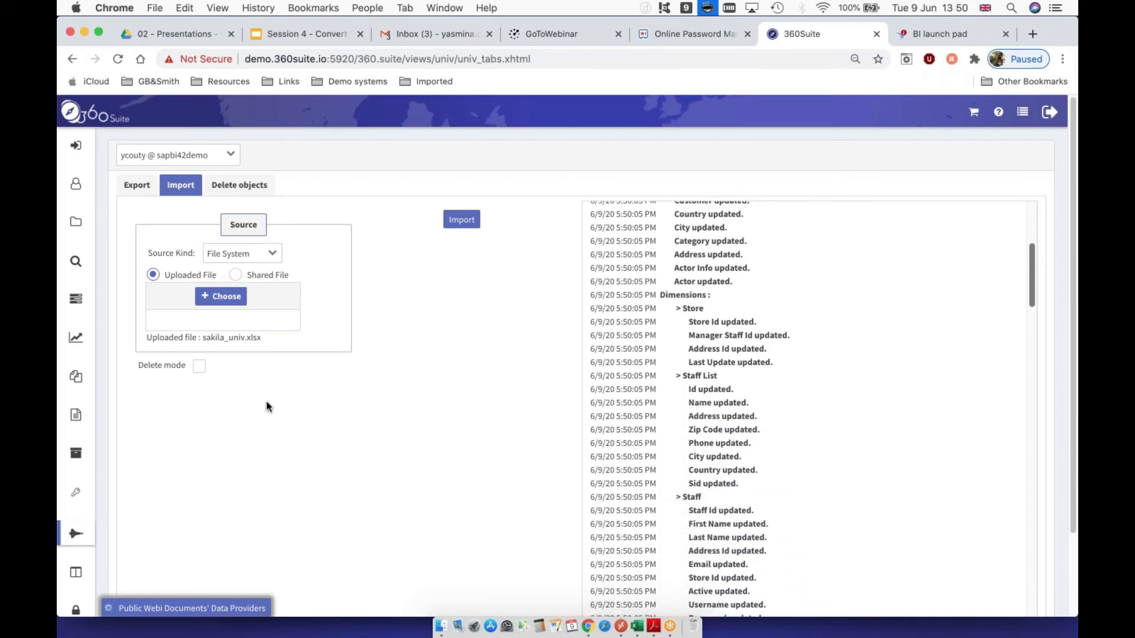
click(152, 365)
click(152, 365)
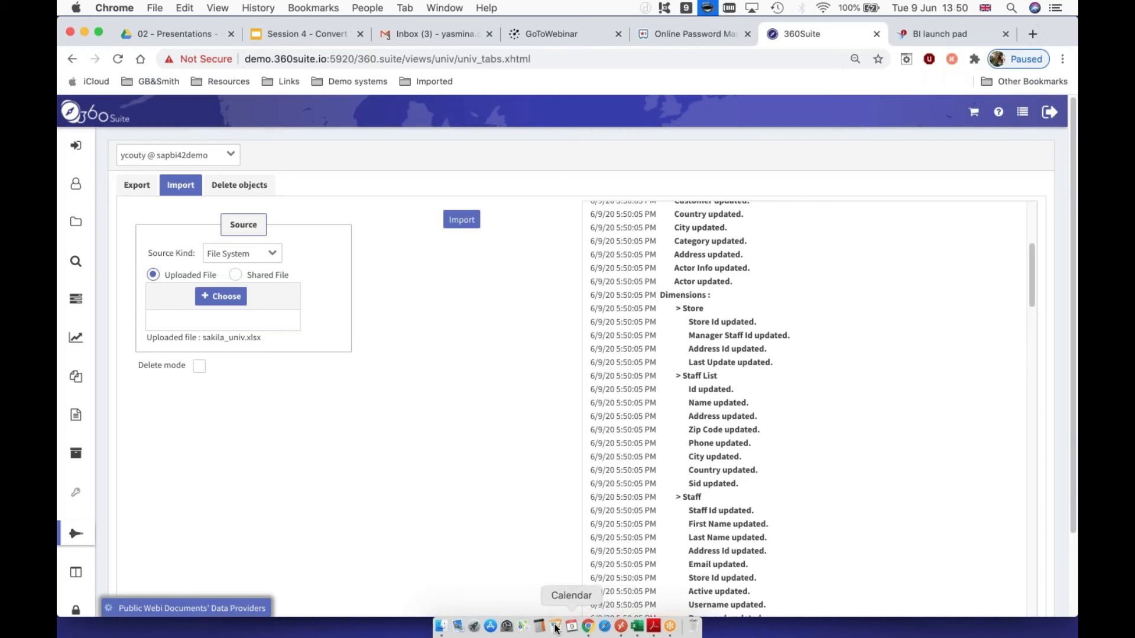
Step: Switch to Information Design Tool in the remote desktop session and refresh the repository resources
click(622, 628)
click(474, 89)
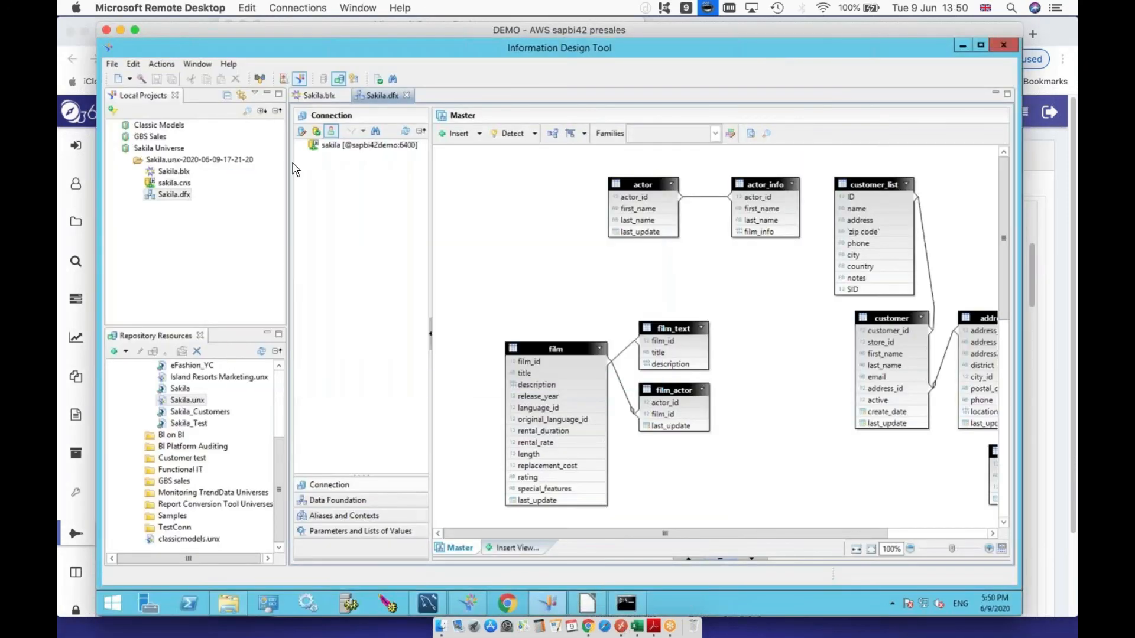
click(262, 351)
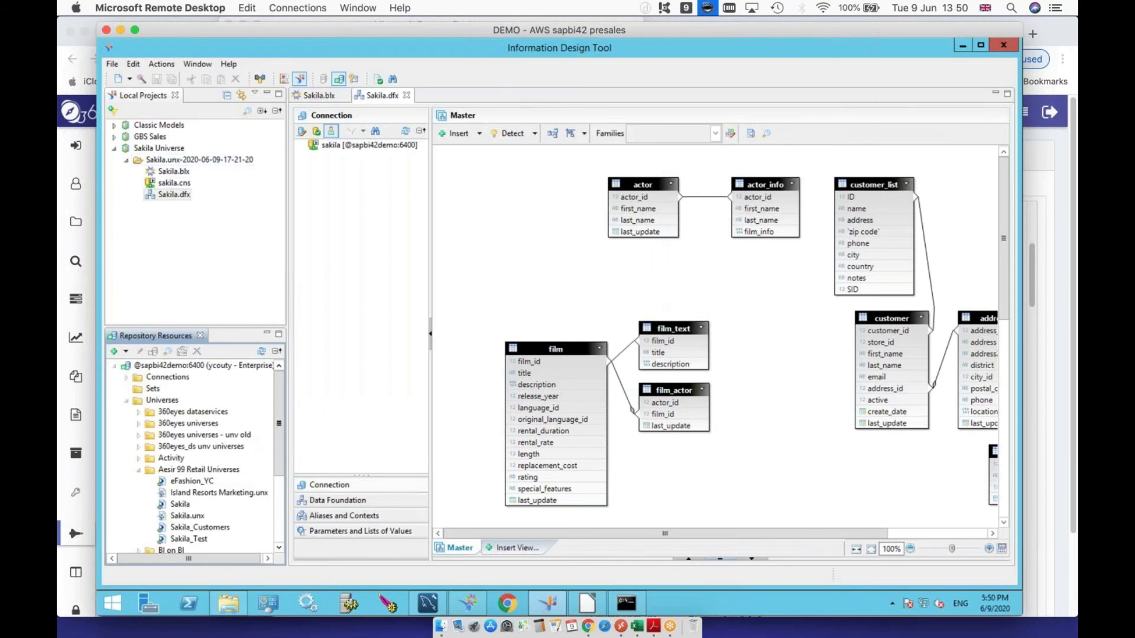
Step: Retrieve Sakila.unx from the Aesir 99 Retail Universes folder into the Sakila Universe local project
scroll(275, 410, down, 2)
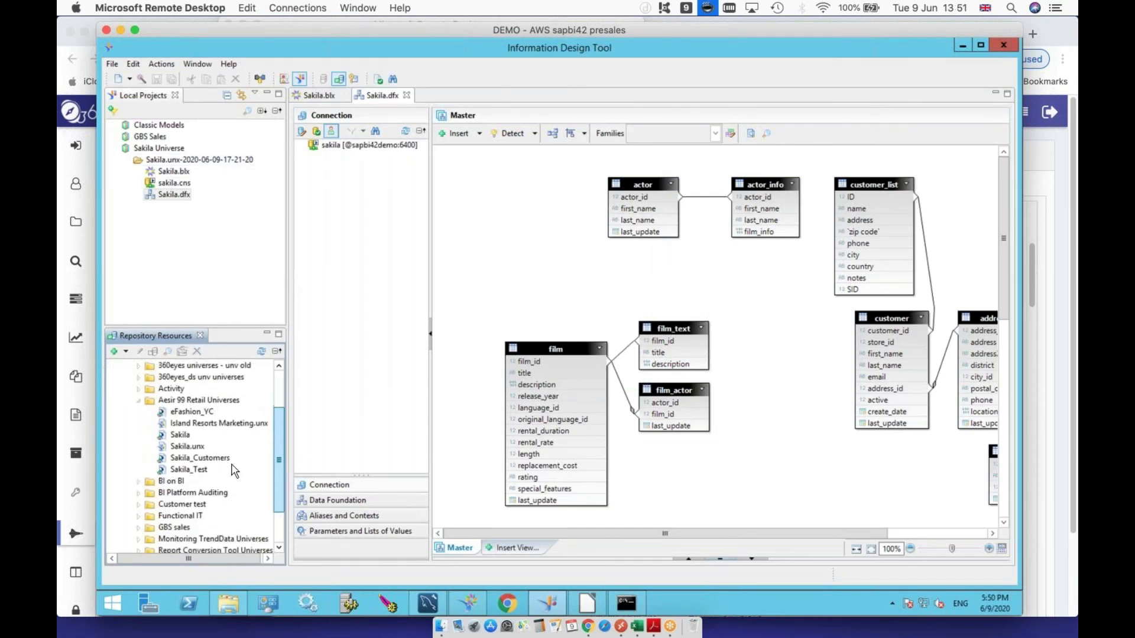
click(187, 448)
right_click(187, 448)
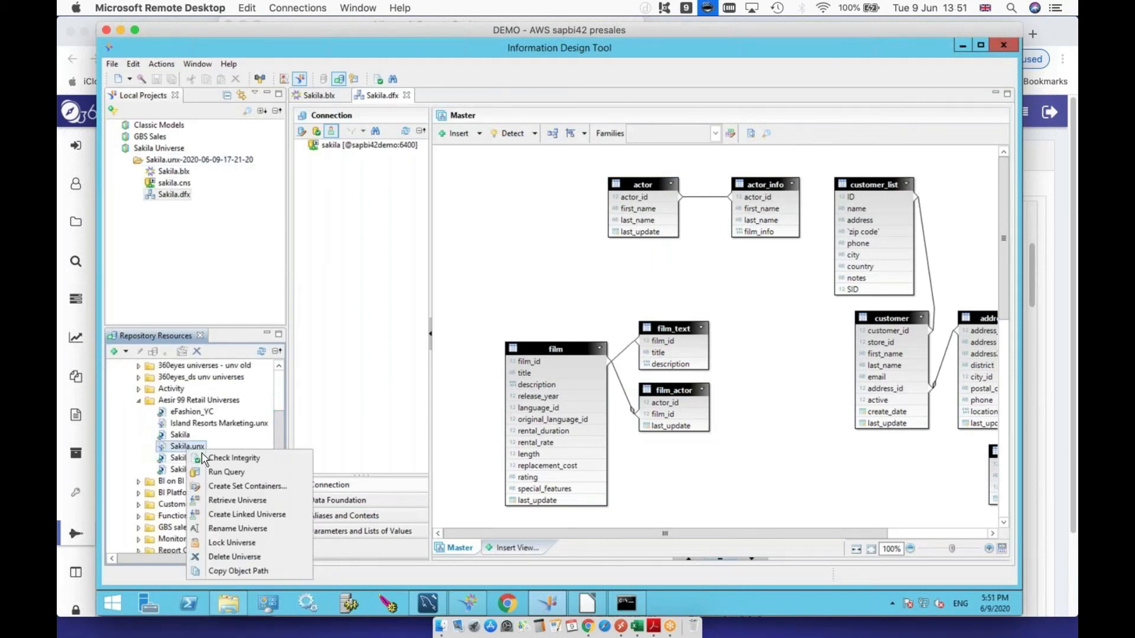
click(252, 501)
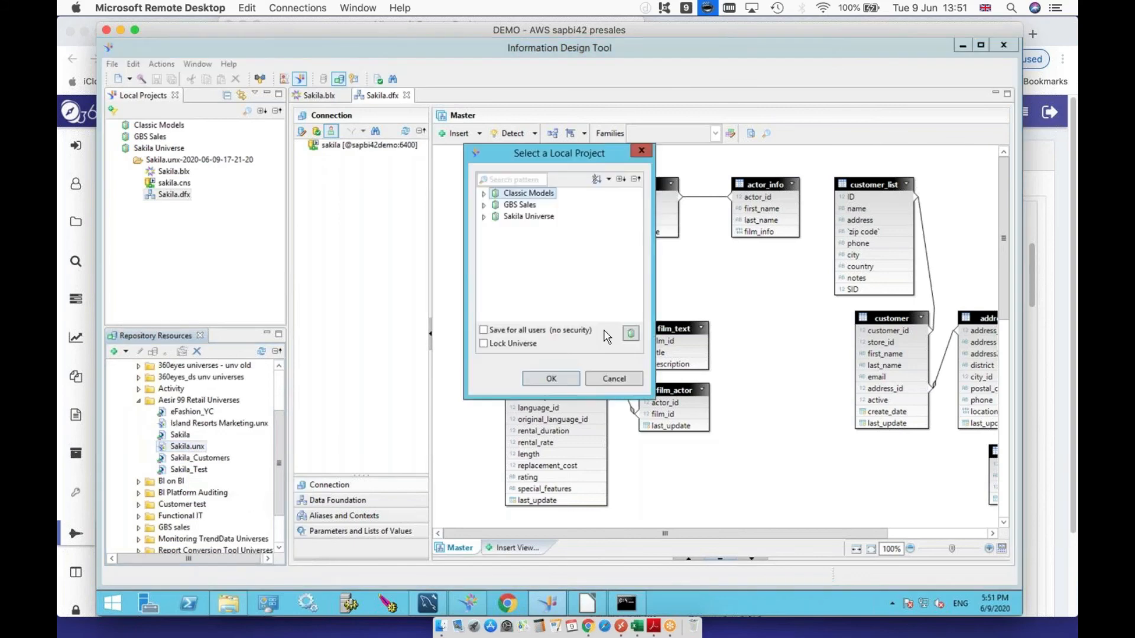
click(530, 217)
click(551, 379)
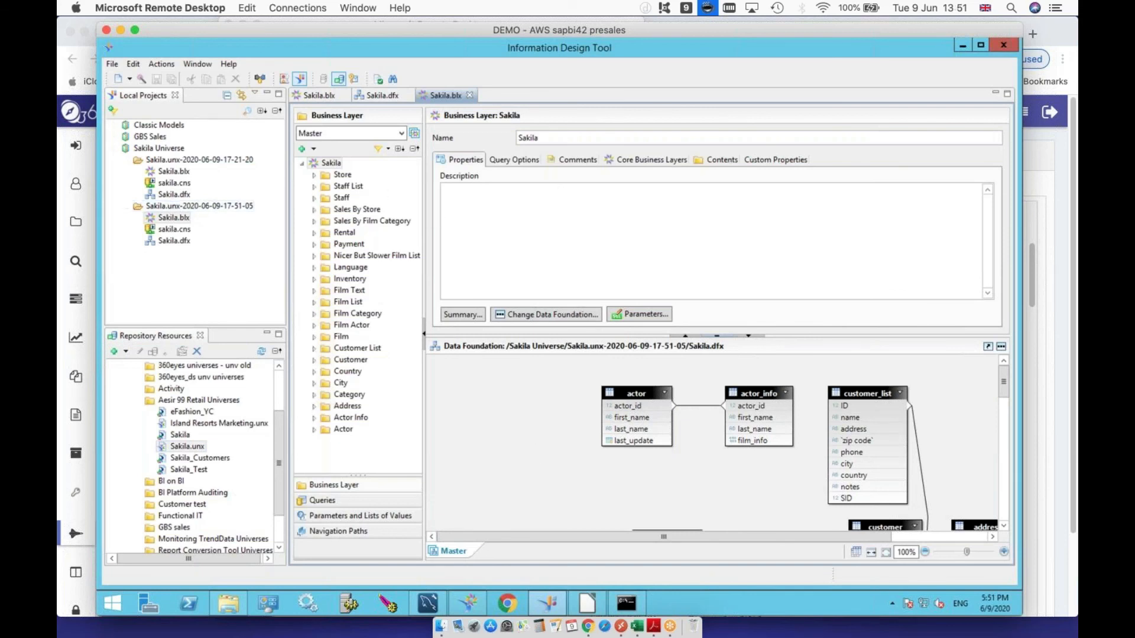
Step: Check the descriptions of the dimensions in the Store folder and the status of the Sid dimension in the Staff List folder
click(326, 176)
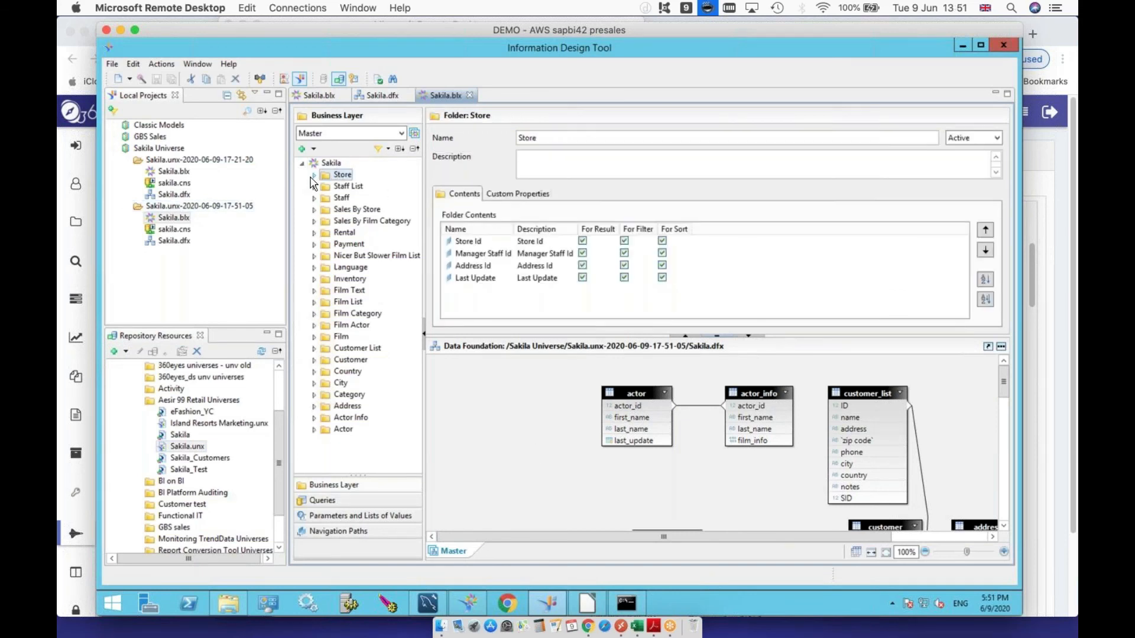
click(313, 175)
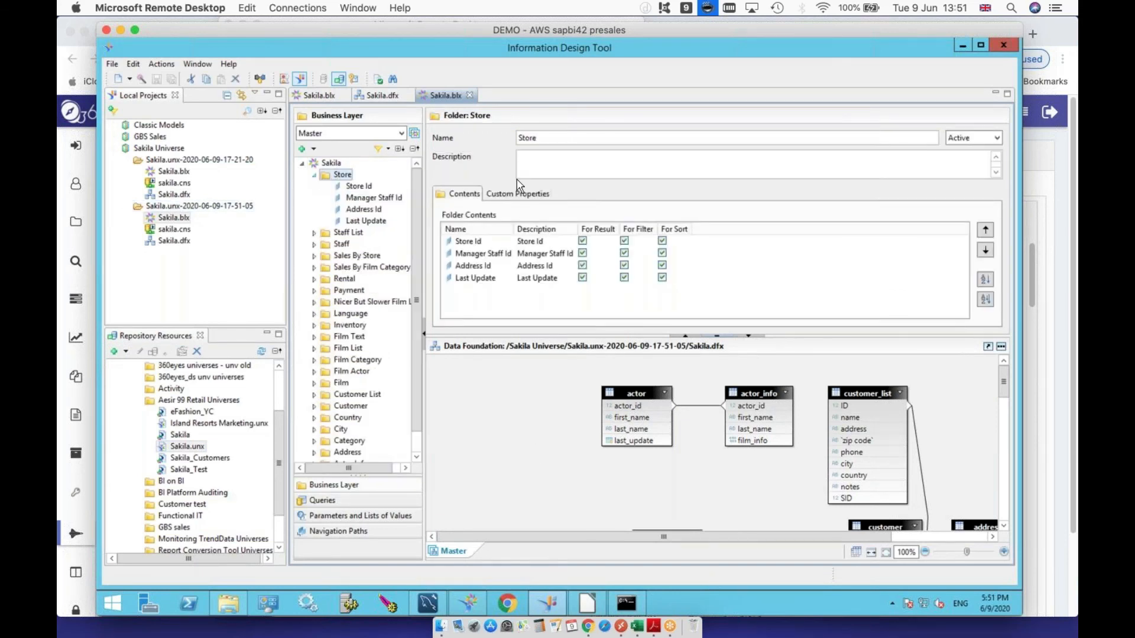
click(359, 186)
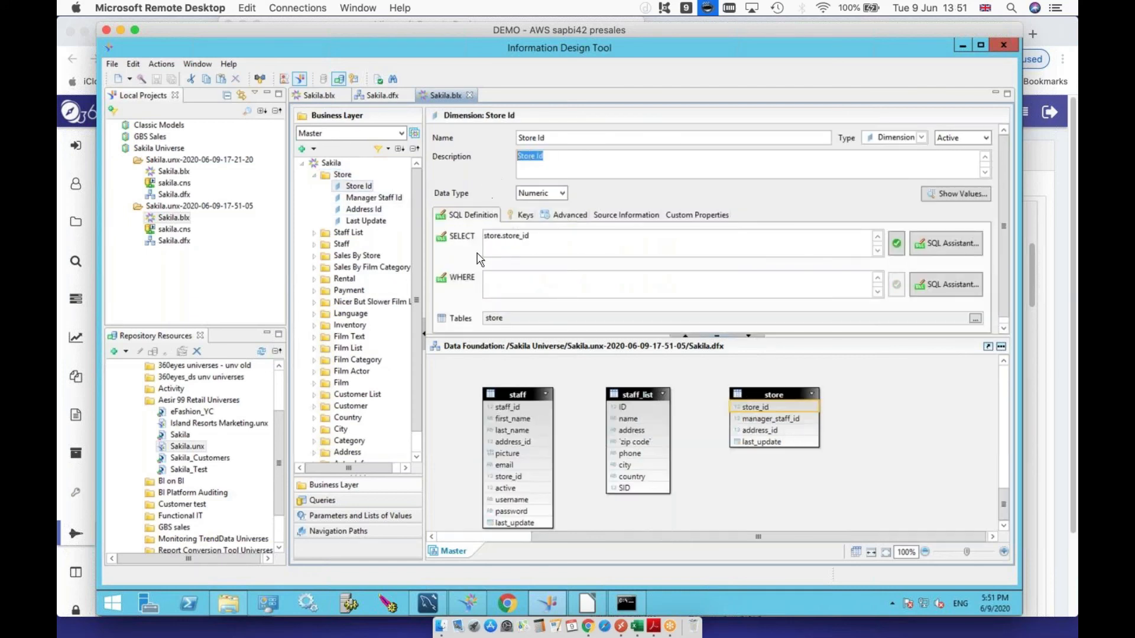
click(382, 199)
click(374, 209)
click(367, 221)
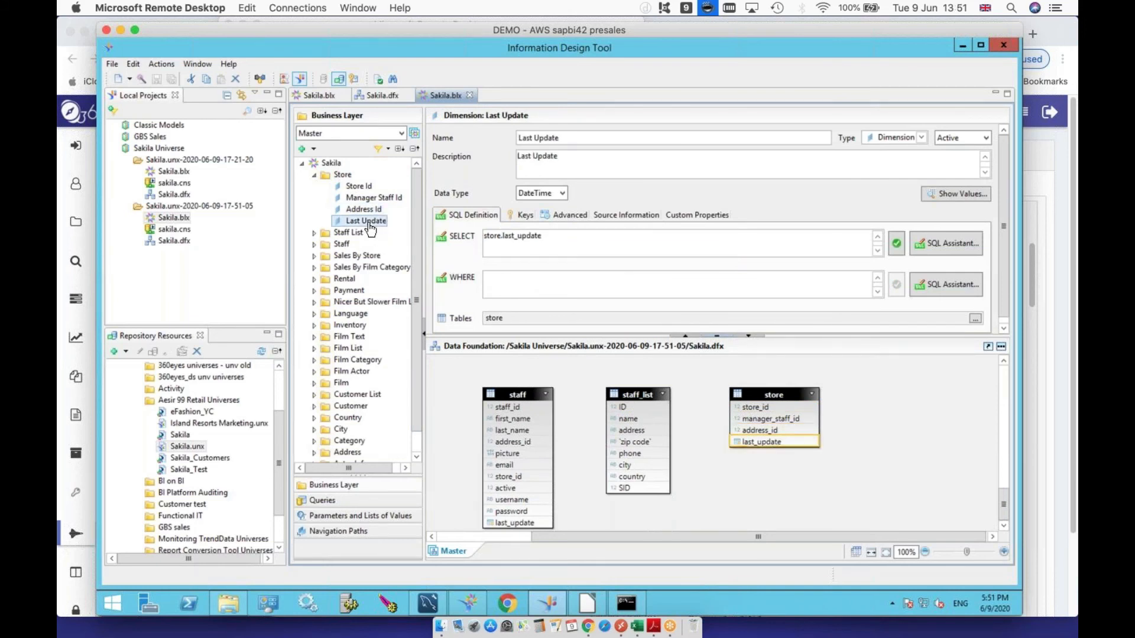
click(314, 233)
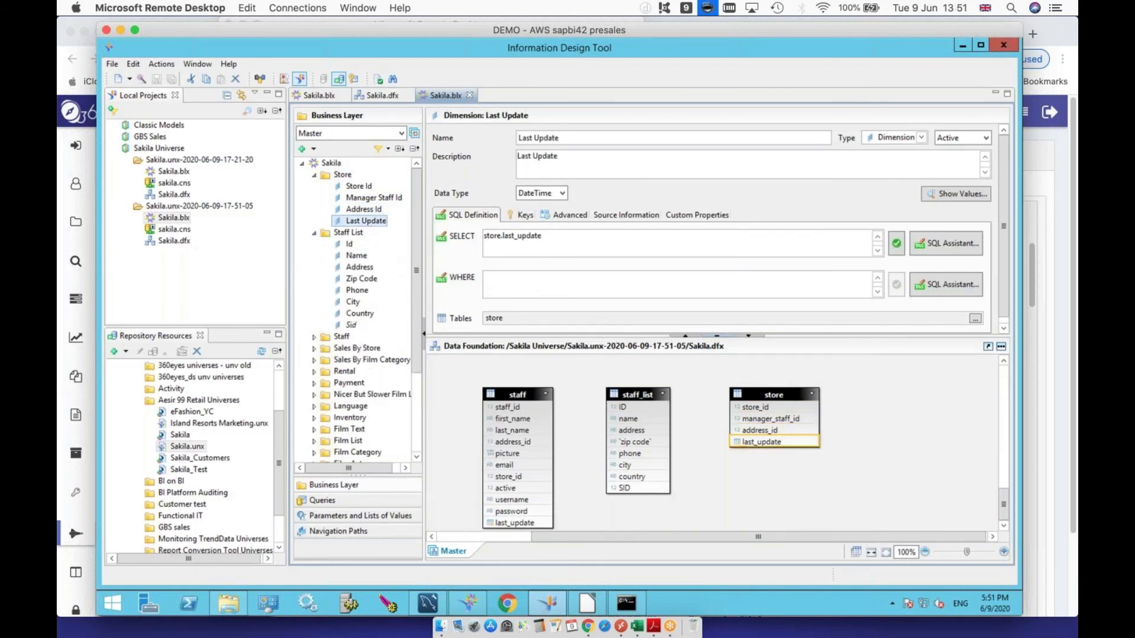
click(352, 325)
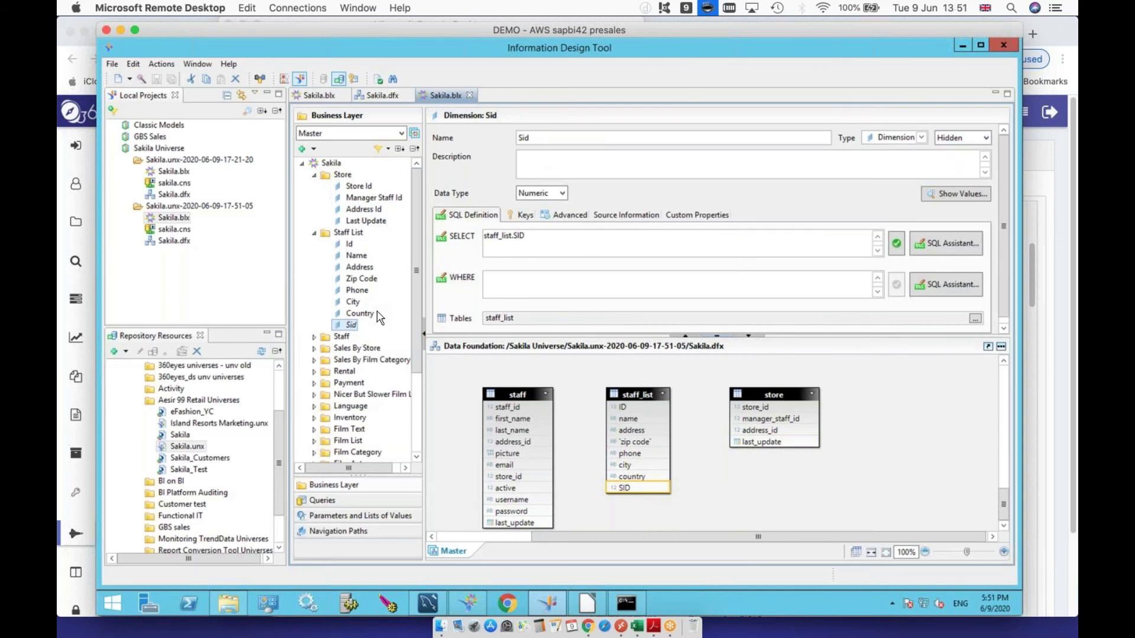
Step: Check the descriptions of the Password, Active and Username dimensions in the Staff folder, and switch back to 360Suite in Chrome
click(314, 336)
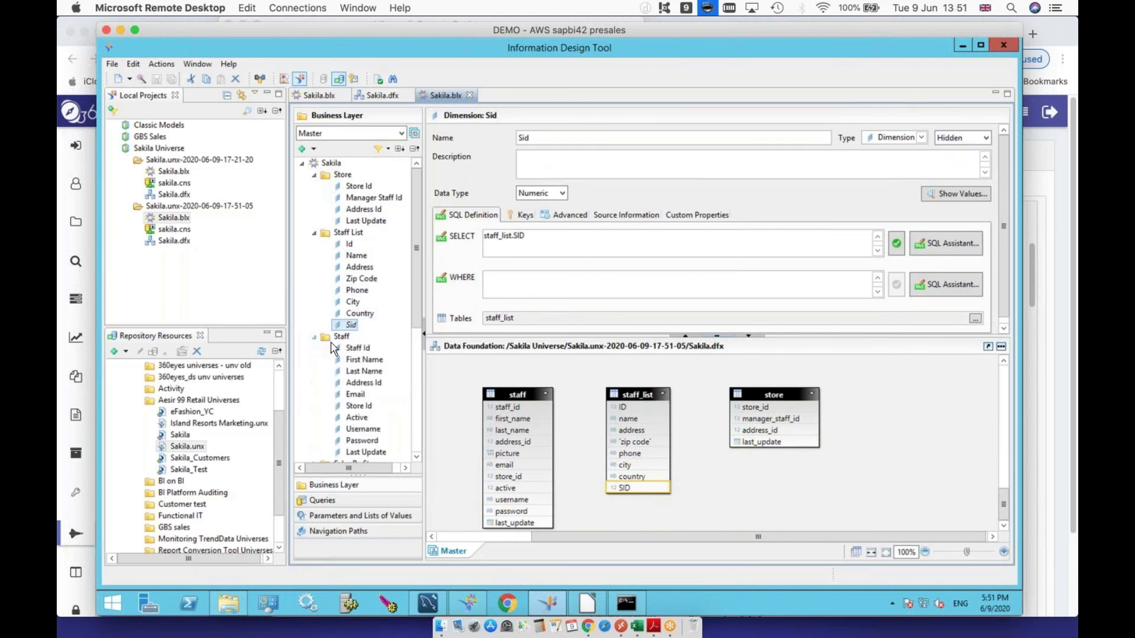
scroll(417, 306, down, 3)
click(362, 359)
drag(546, 157, 512, 155)
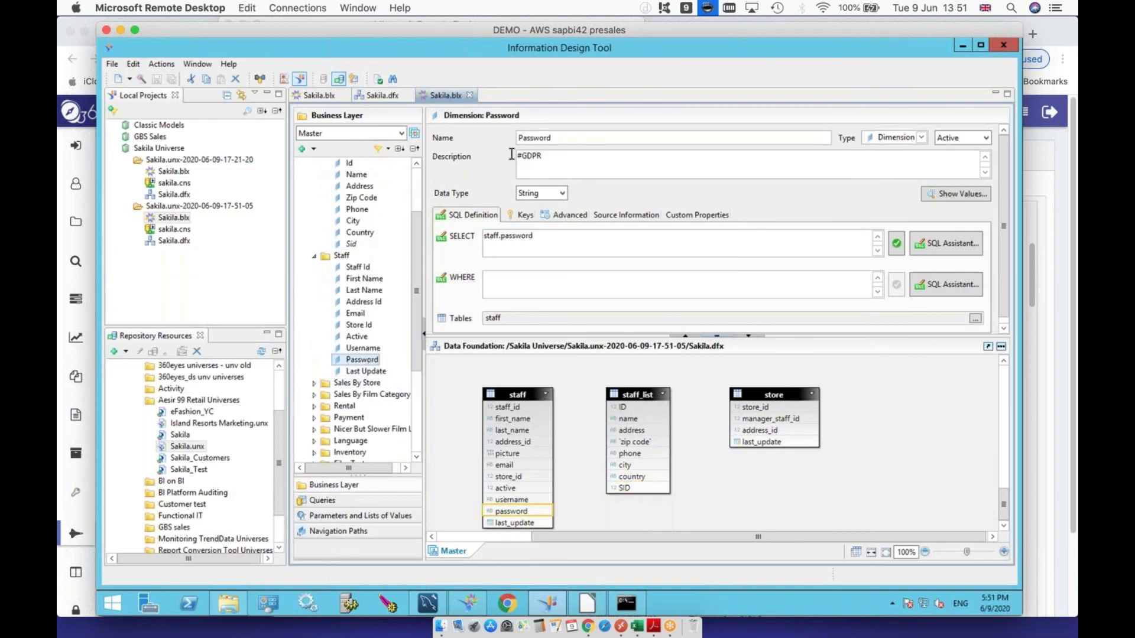
click(363, 337)
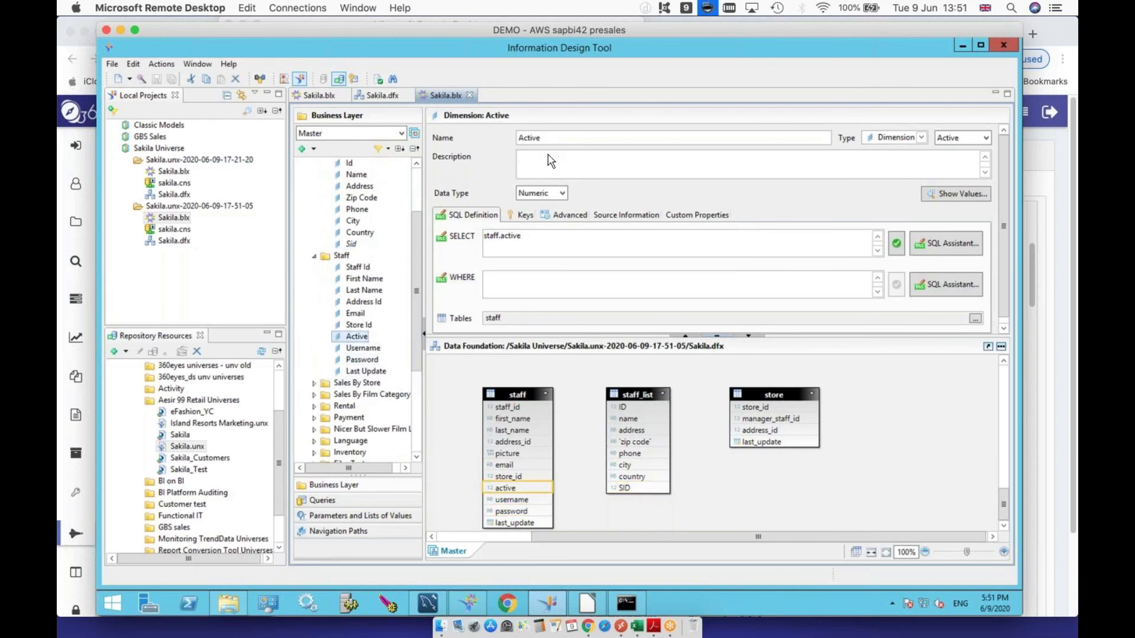
click(363, 348)
double_click(527, 156)
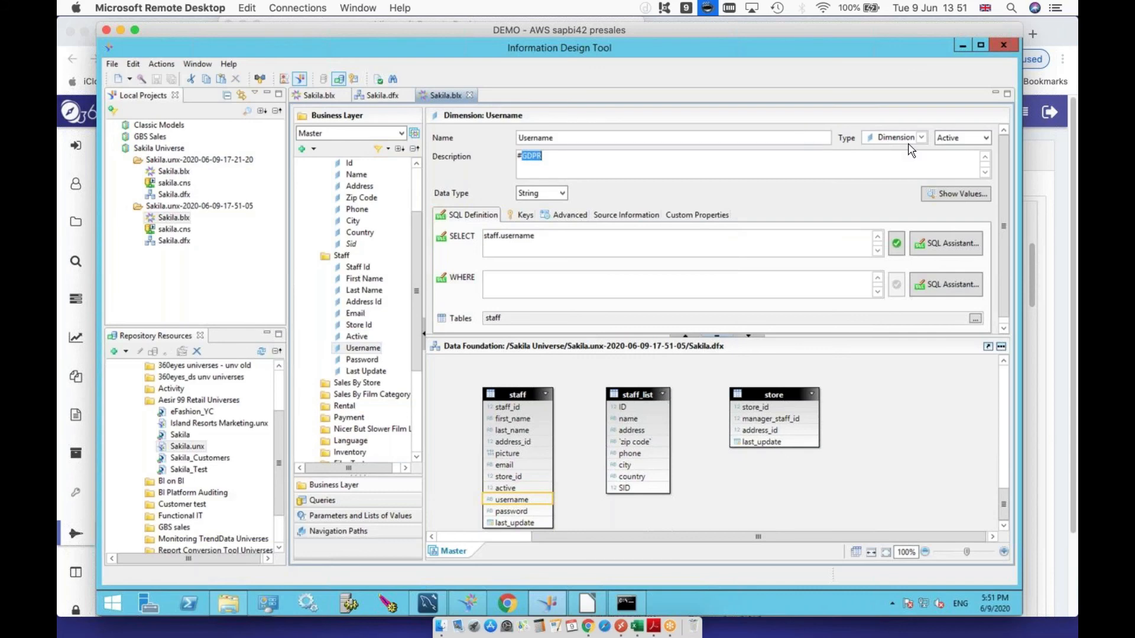
click(1039, 175)
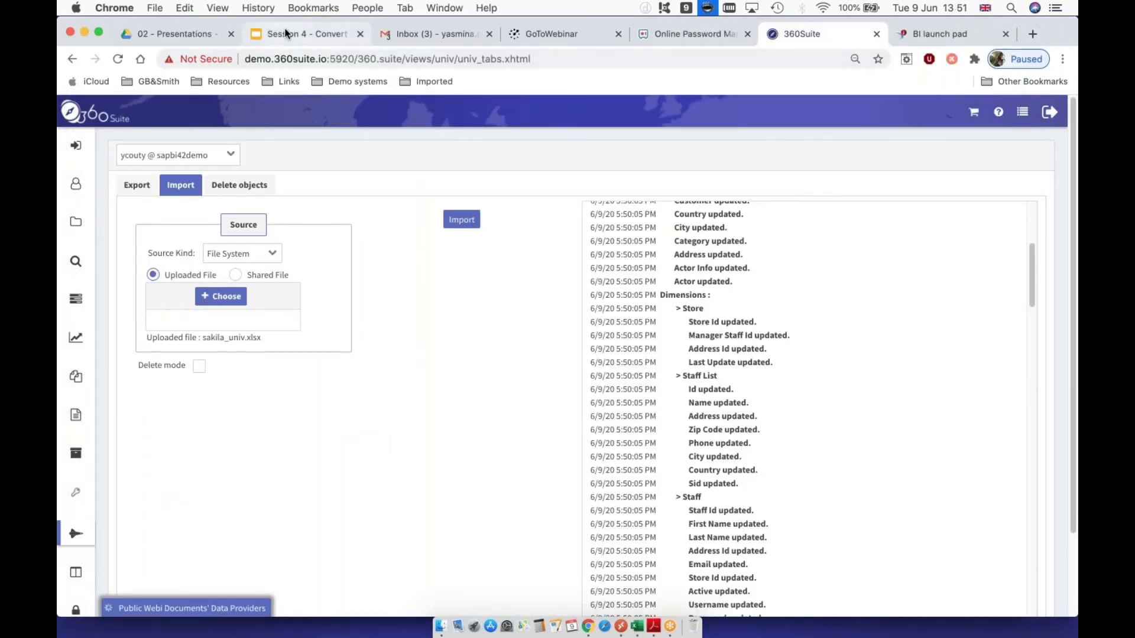